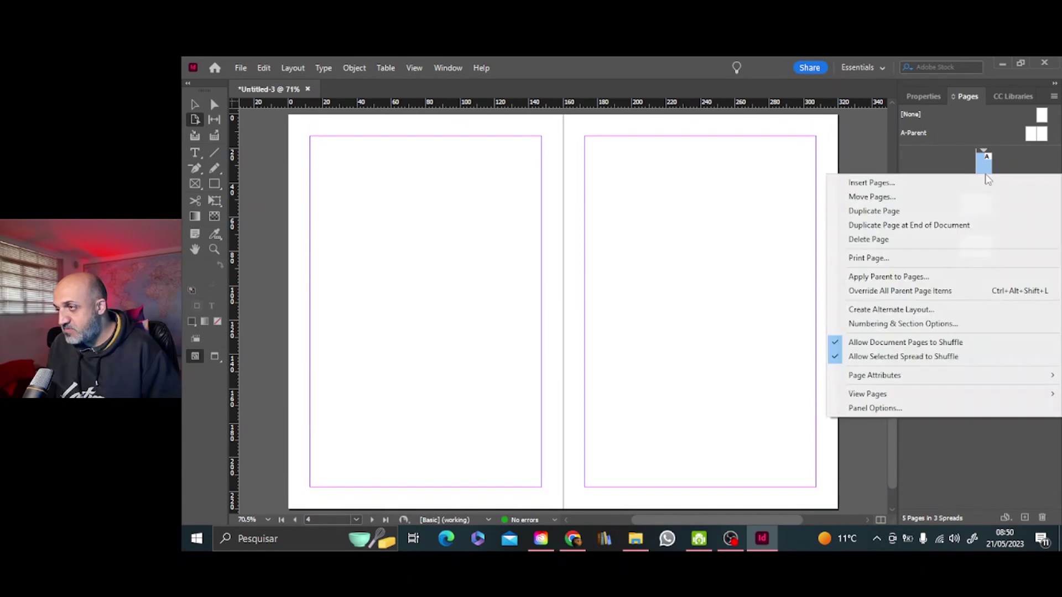
Step: Turn off shuffling for the selected spread and gather all five pages side by side into a single spread
{"action": "left_click", "coordinate": [833, 360]}
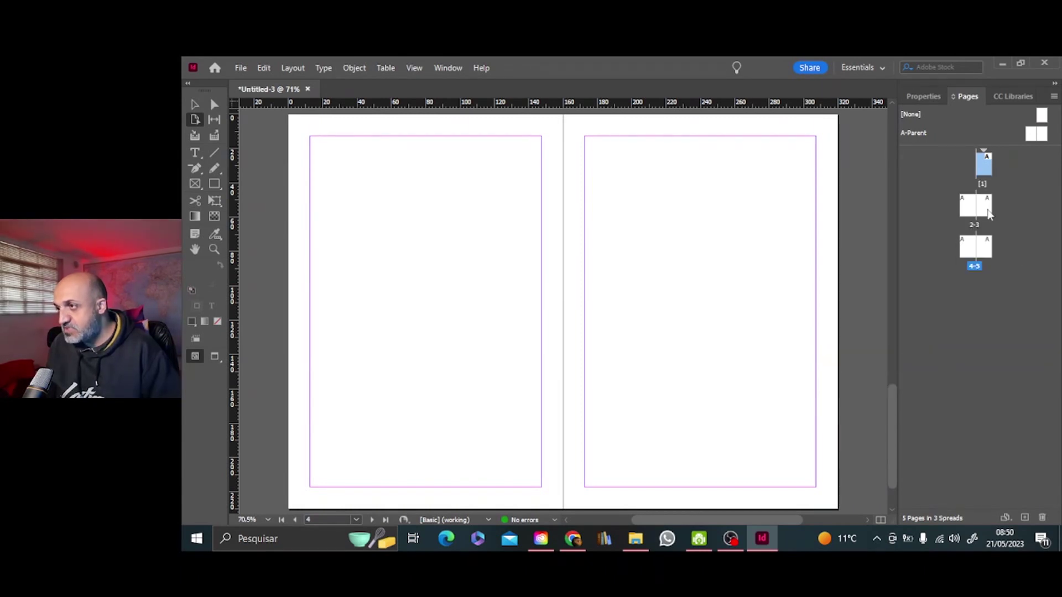
{"action": "left_click_drag", "start_coordinate": [966, 205], "coordinate": [973, 169]}
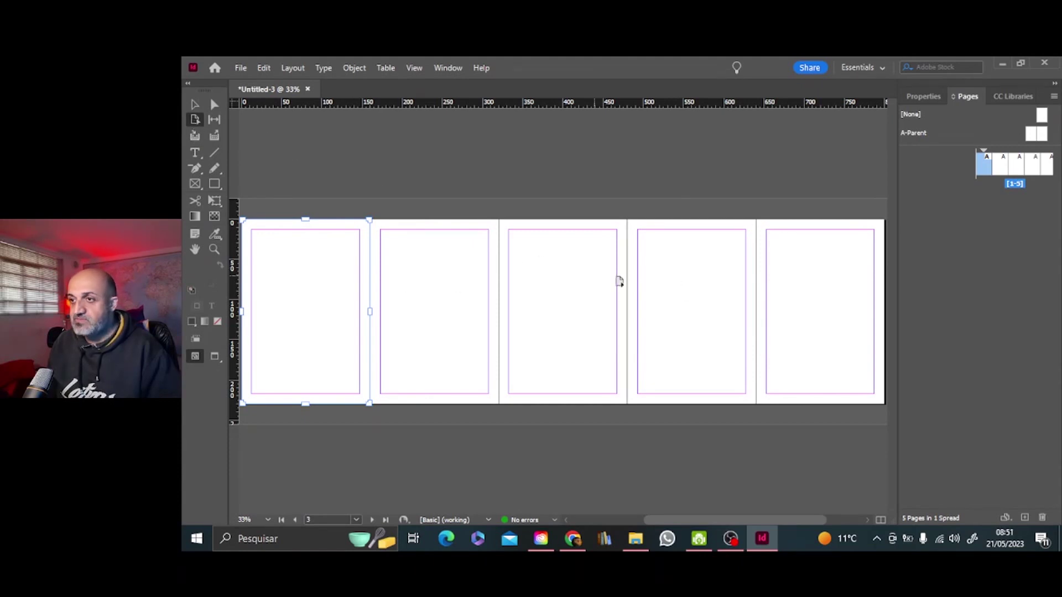
Step: Set the width of page 5, the outermost page after the front cover, to 75 mm for a flap
{"action": "left_click", "coordinate": [815, 284]}
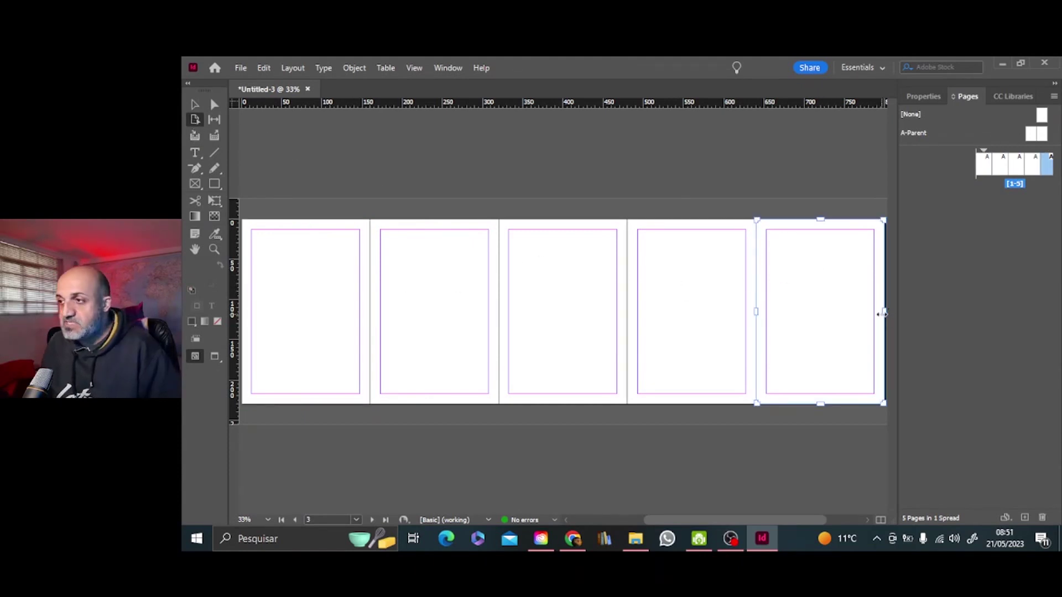
{"action": "left_click_drag", "start_coordinate": [882, 312], "coordinate": [865, 310]}
{"action": "left_click", "coordinate": [922, 96]}
{"action": "scroll", "coordinate": [881, 263], "scroll_direction": "right", "scroll_amount": 3}
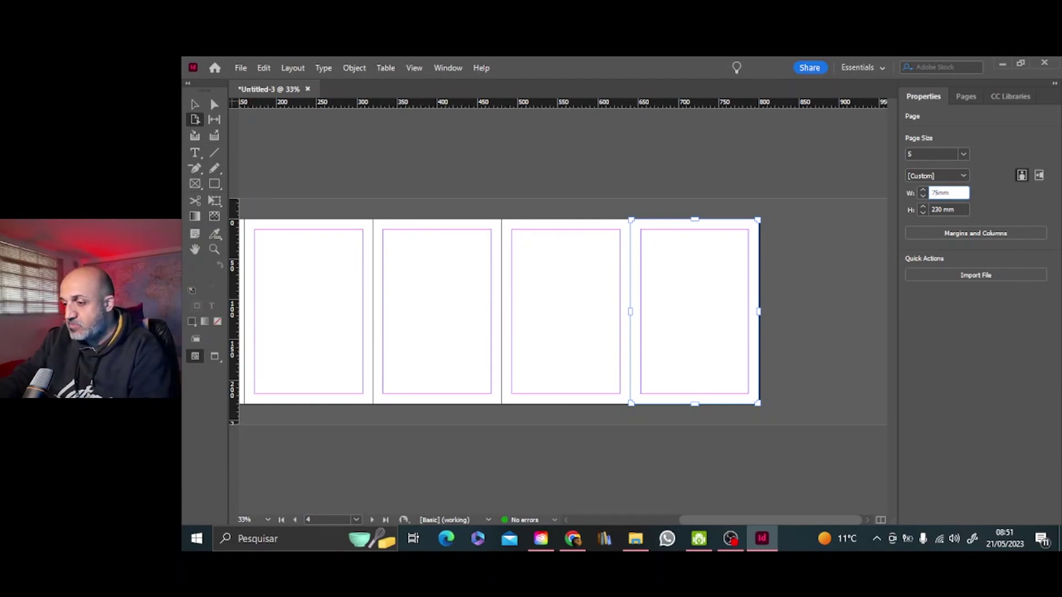
{"action": "key", "text": "Return"}
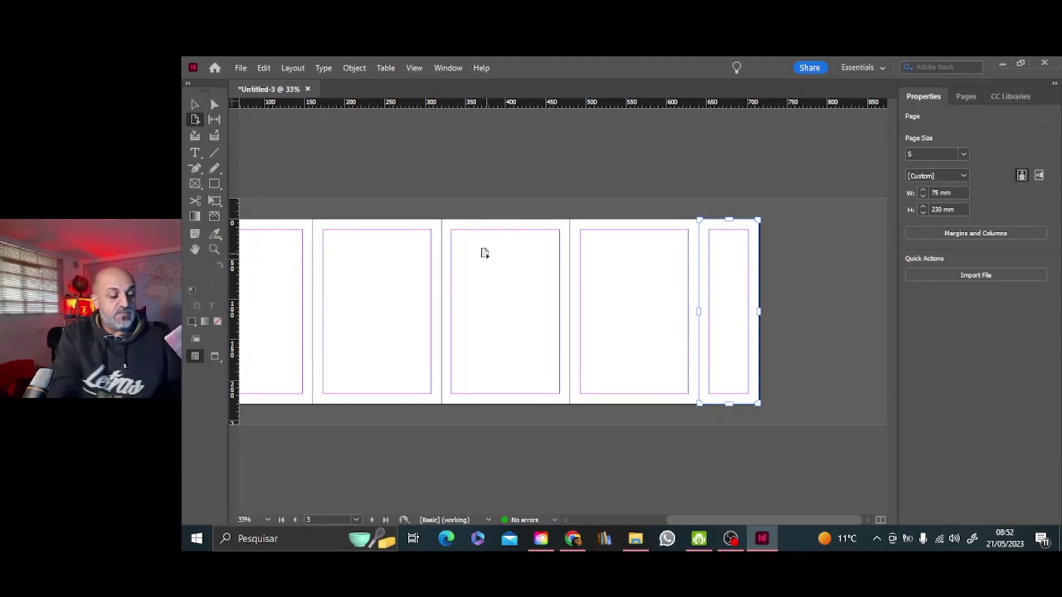
Step: Reduce all four margins of the middle page, page 3, to 1 mm
{"action": "left_click", "coordinate": [517, 288]}
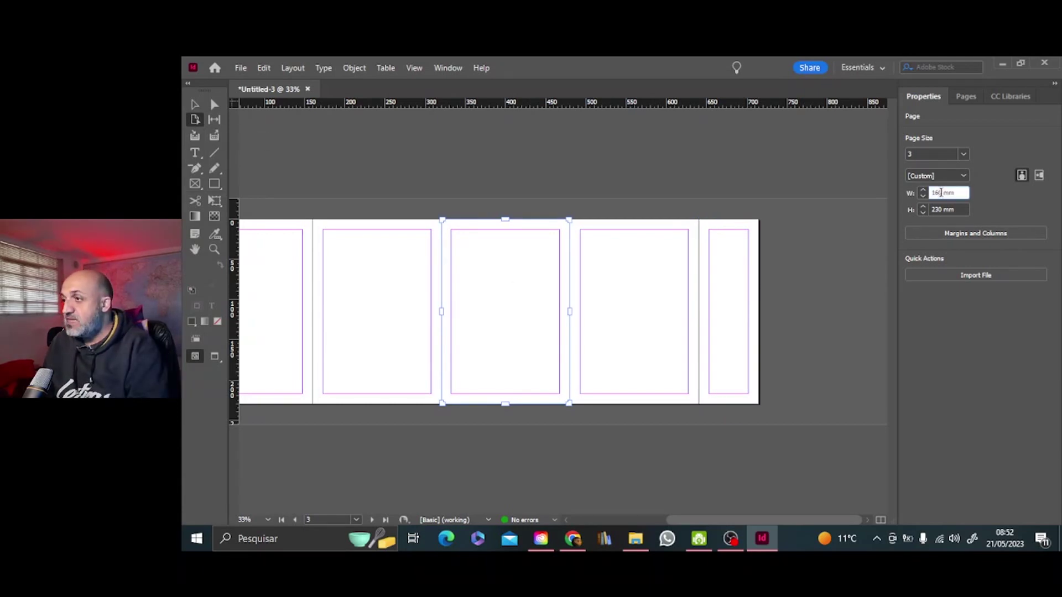
{"action": "key", "text": "Return"}
{"action": "key", "text": "Return"}
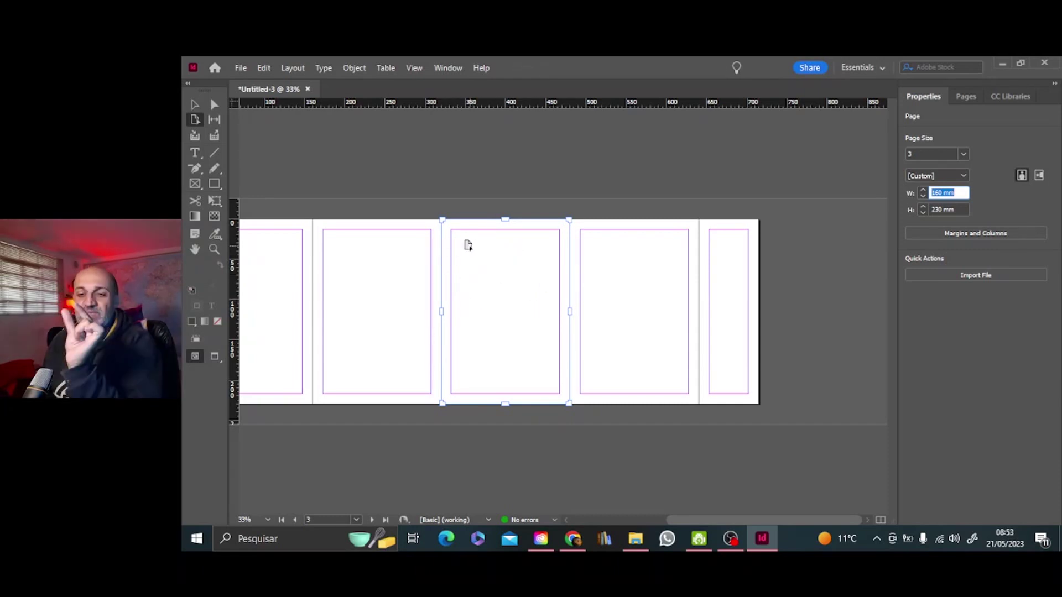
{"action": "left_click", "coordinate": [989, 233]}
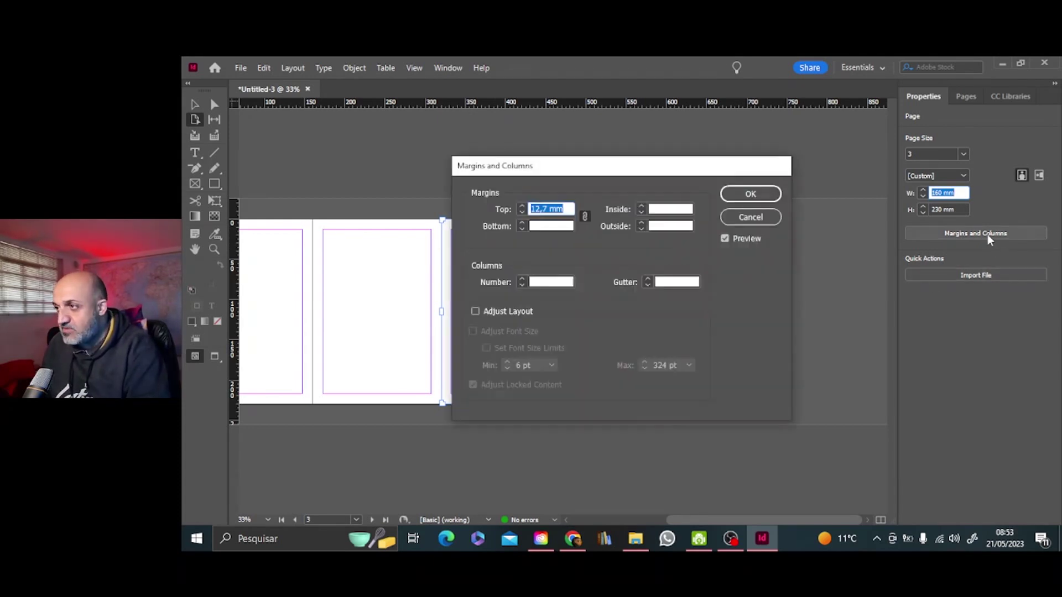
{"action": "type", "text": "3"}
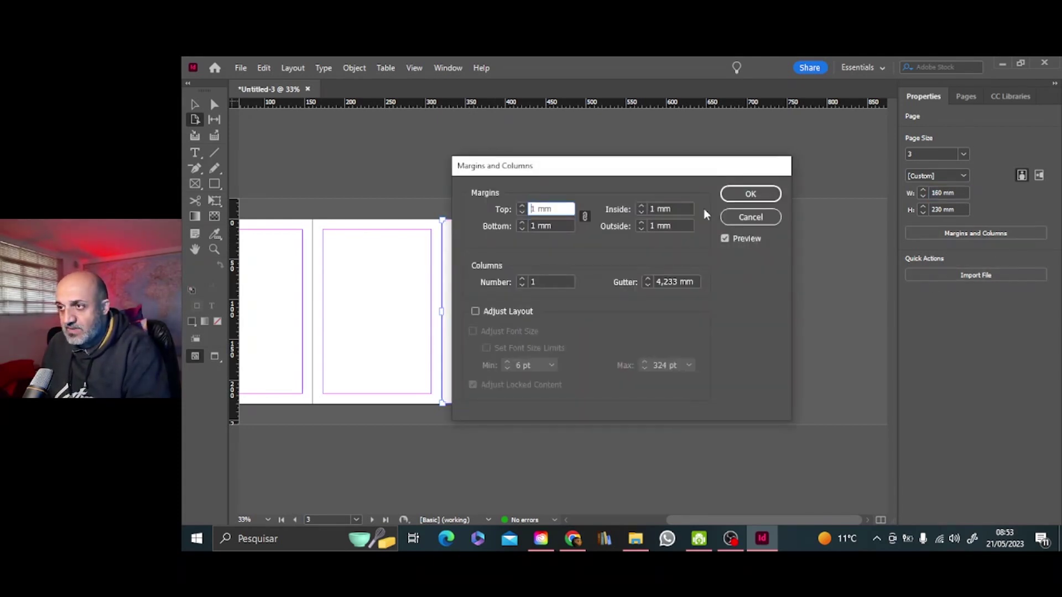
{"action": "left_click", "coordinate": [748, 194]}
Step: Set the width of the middle page to 20 mm for the spine
{"action": "double_click", "coordinate": [939, 192]}
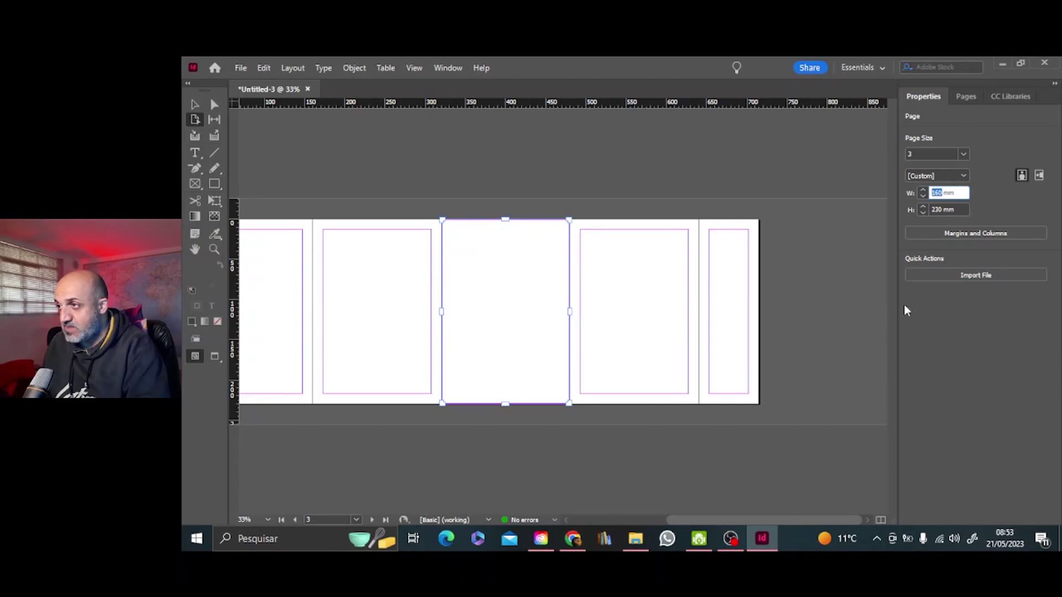
{"action": "type", "text": "20"}
{"action": "key", "text": "Return"}
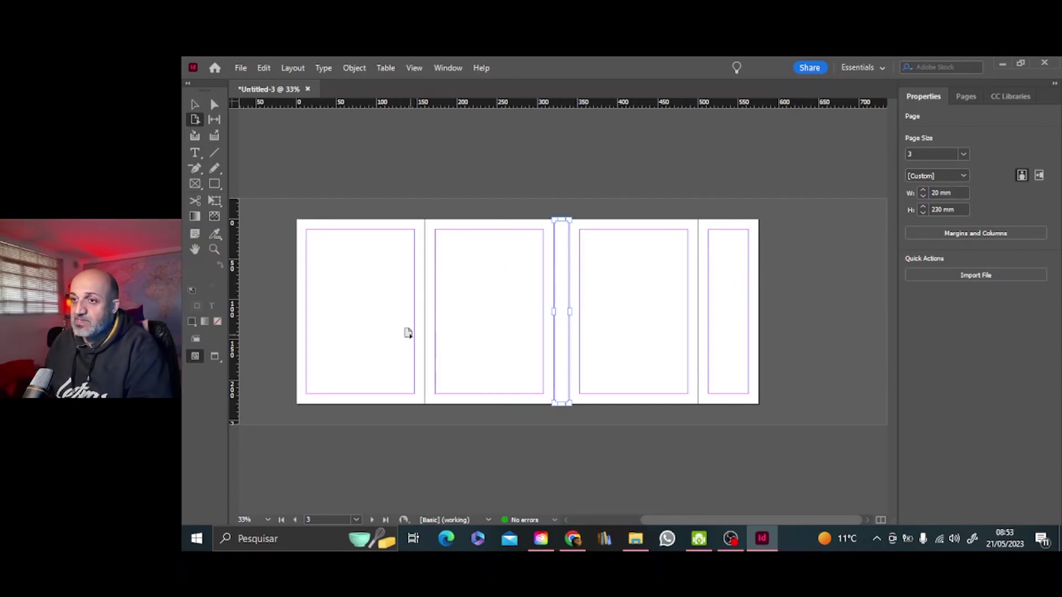
Step: Set the width of page 1, the first page of the spread, to 75 mm for the other flap
{"action": "left_click", "coordinate": [364, 316]}
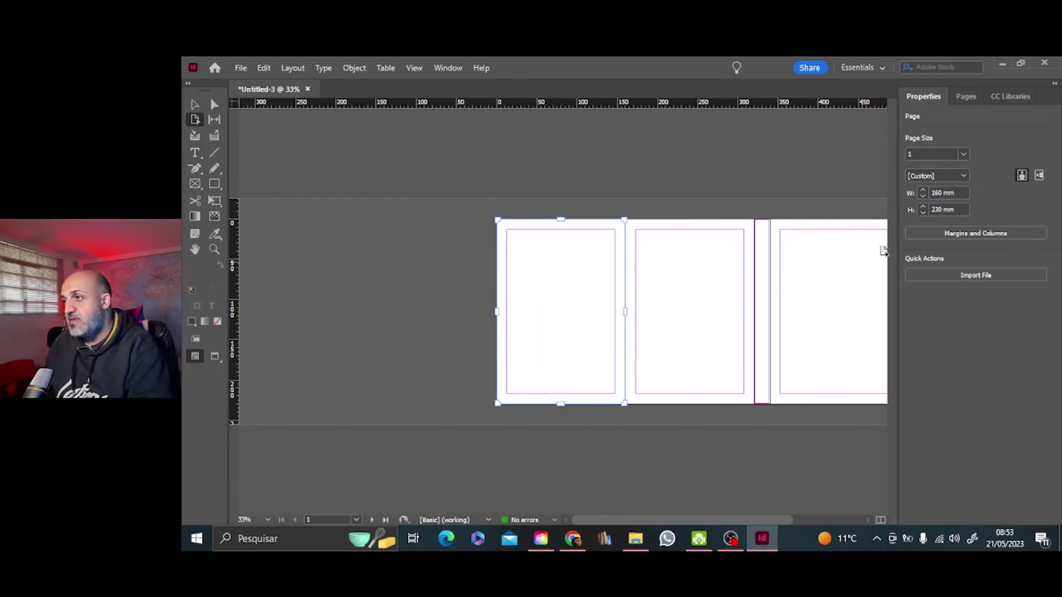
{"action": "double_click", "coordinate": [940, 193]}
{"action": "type", "text": "75"}
{"action": "key", "text": "Return"}
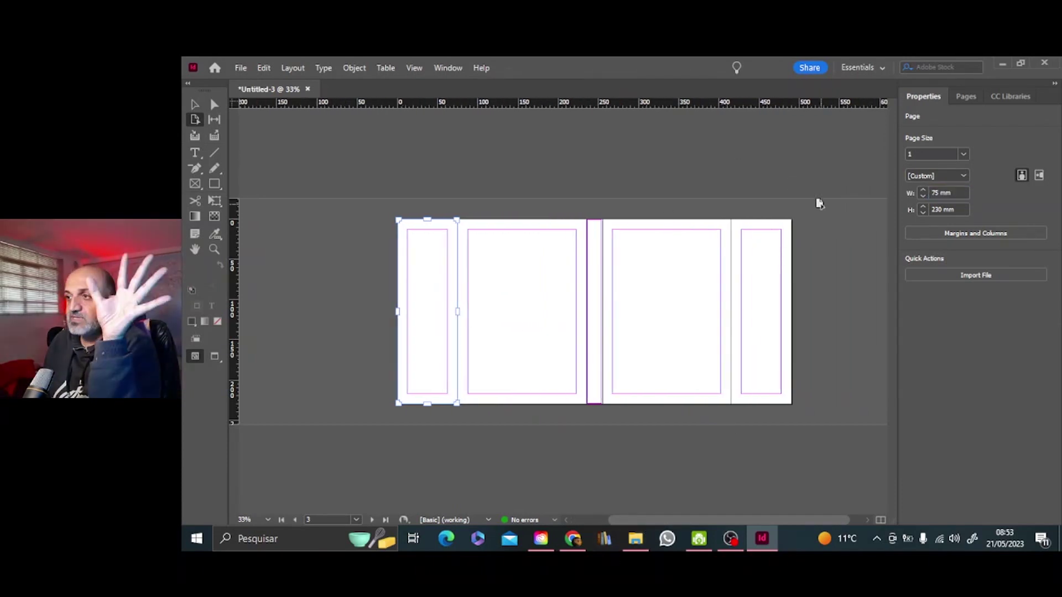
Step: Place the front cover image "a visita cruel do tempo 1 d.jpg" from the Downloads folder onto page 4
{"action": "left_click", "coordinate": [630, 540]}
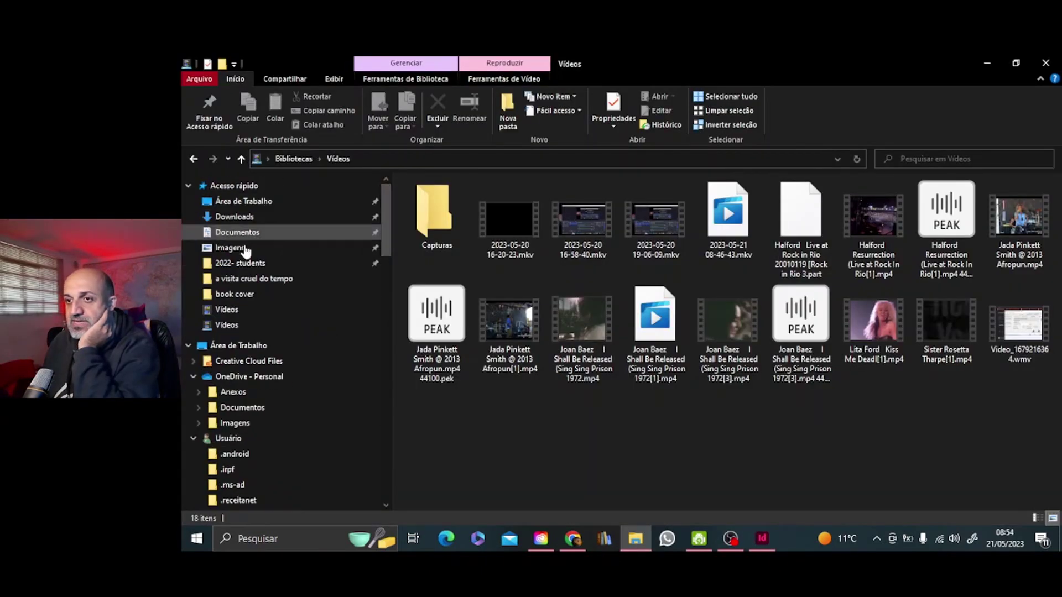
{"action": "left_click", "coordinate": [241, 221]}
{"action": "left_click", "coordinate": [512, 333]}
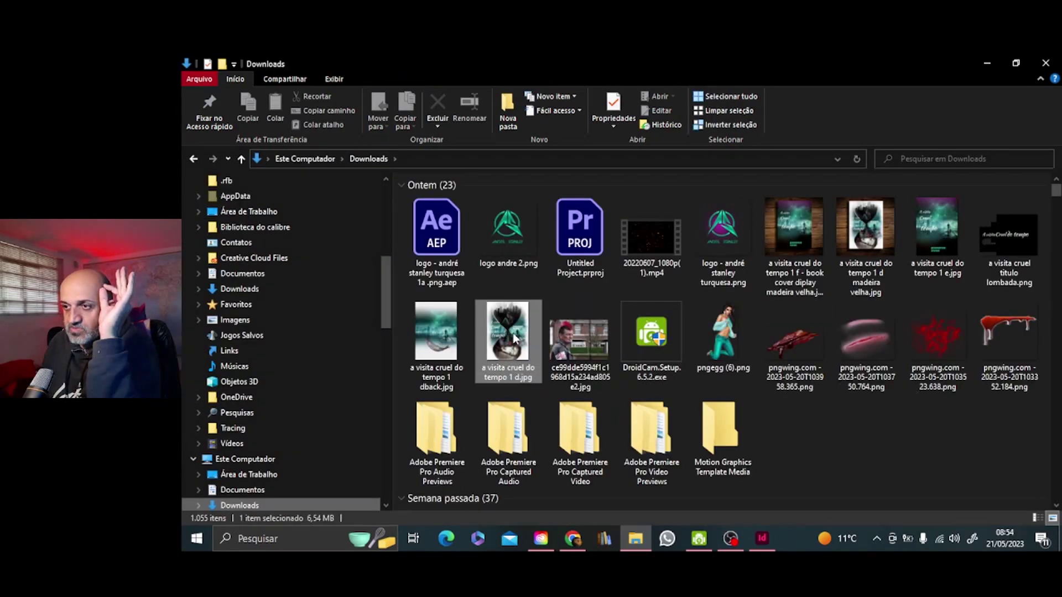
{"action": "left_click_drag", "start_coordinate": [553, 64], "coordinate": [234, 101]}
{"action": "scroll", "coordinate": [396, 266], "scroll_direction": "down", "scroll_amount": 3}
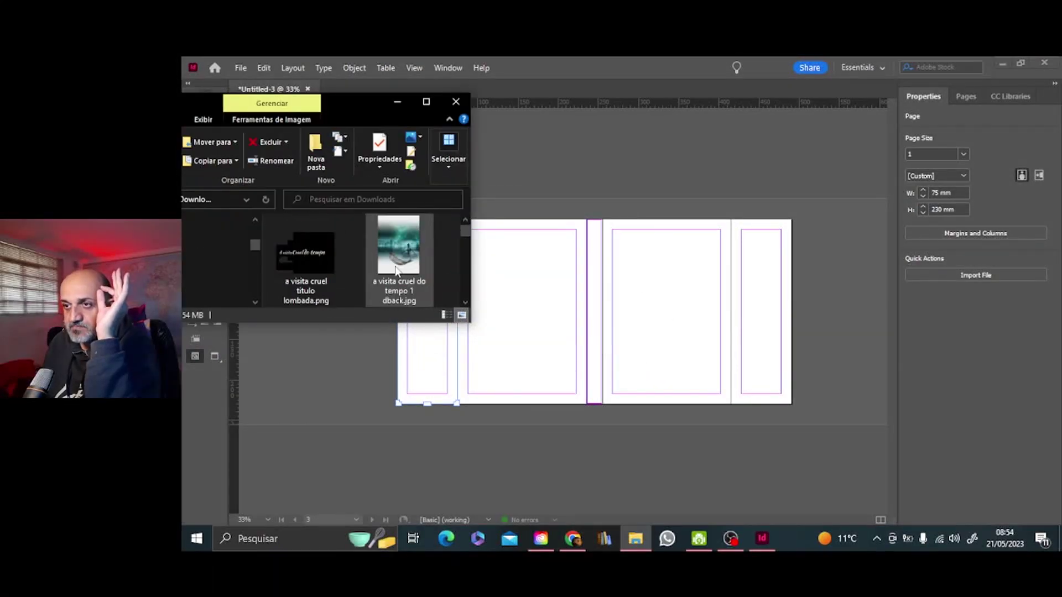
{"action": "left_click_drag", "start_coordinate": [310, 257], "coordinate": [630, 252]}
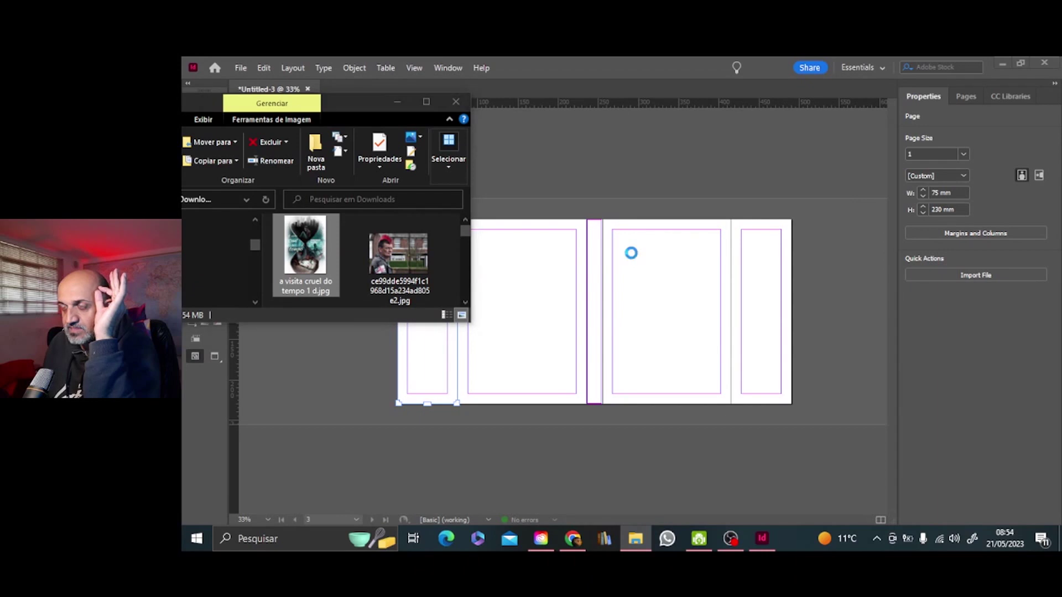
Step: Scale the hourglass image down proportionally to about 150 × 213 mm and position it over the front cover page beside the spine
{"action": "left_click", "coordinate": [194, 105]}
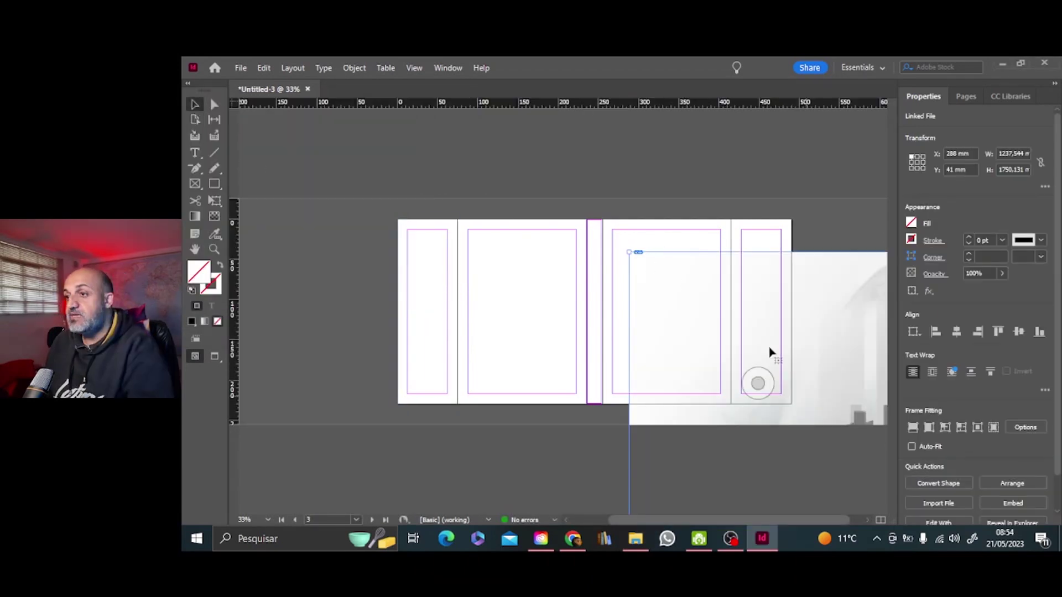
{"action": "left_click_drag", "start_coordinate": [698, 316], "coordinate": [505, 222]}
{"action": "left_click_drag", "start_coordinate": [436, 158], "coordinate": [704, 398]}
{"action": "left_click_drag", "start_coordinate": [675, 420], "coordinate": [511, 152]}
{"action": "left_click_drag", "start_coordinate": [441, 129], "coordinate": [736, 409]}
{"action": "left_click_drag", "start_coordinate": [709, 459], "coordinate": [502, 183]}
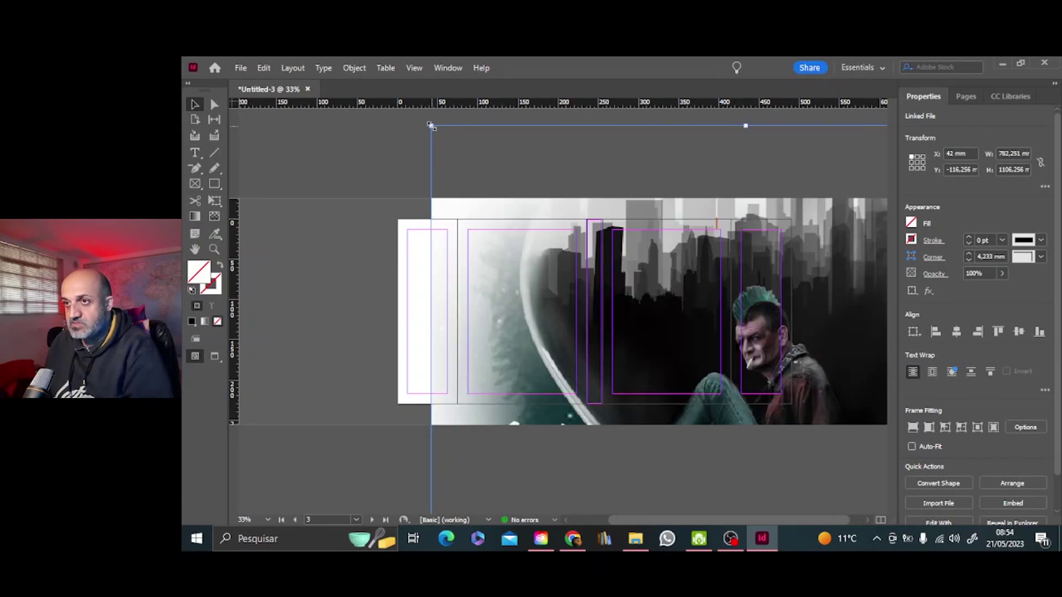
{"action": "left_click_drag", "start_coordinate": [430, 126], "coordinate": [642, 412]}
{"action": "left_click_drag", "start_coordinate": [702, 447], "coordinate": [528, 162]}
{"action": "left_click_drag", "start_coordinate": [460, 125], "coordinate": [713, 422]}
{"action": "left_click_drag", "start_coordinate": [710, 458], "coordinate": [599, 212]}
{"action": "left_click_drag", "start_coordinate": [559, 176], "coordinate": [641, 267]}
Step: Align the hourglass image with the front cover's top and spine edges, enlarge it to 230 mm high, and trim its frame to about 160 mm wide
{"action": "key", "text": "ctrl+equal"}
{"action": "key", "text": "ctrl+equal"}
{"action": "scroll", "coordinate": [653, 267], "scroll_direction": "up", "scroll_amount": 3}
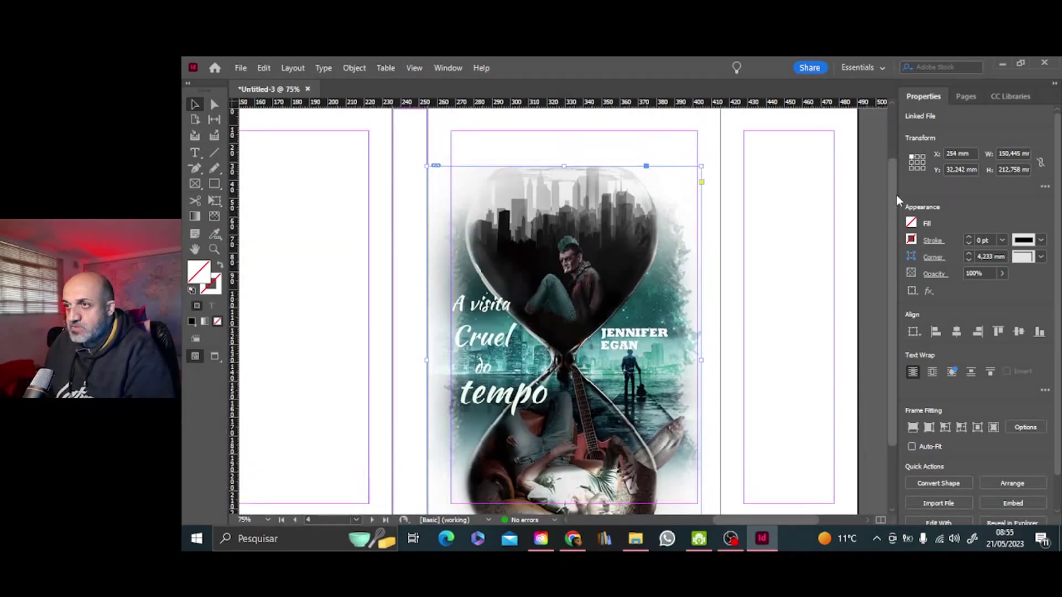
{"action": "left_click_drag", "start_coordinate": [447, 222], "coordinate": [450, 164]}
{"action": "scroll", "coordinate": [588, 269], "scroll_direction": "down", "scroll_amount": 3}
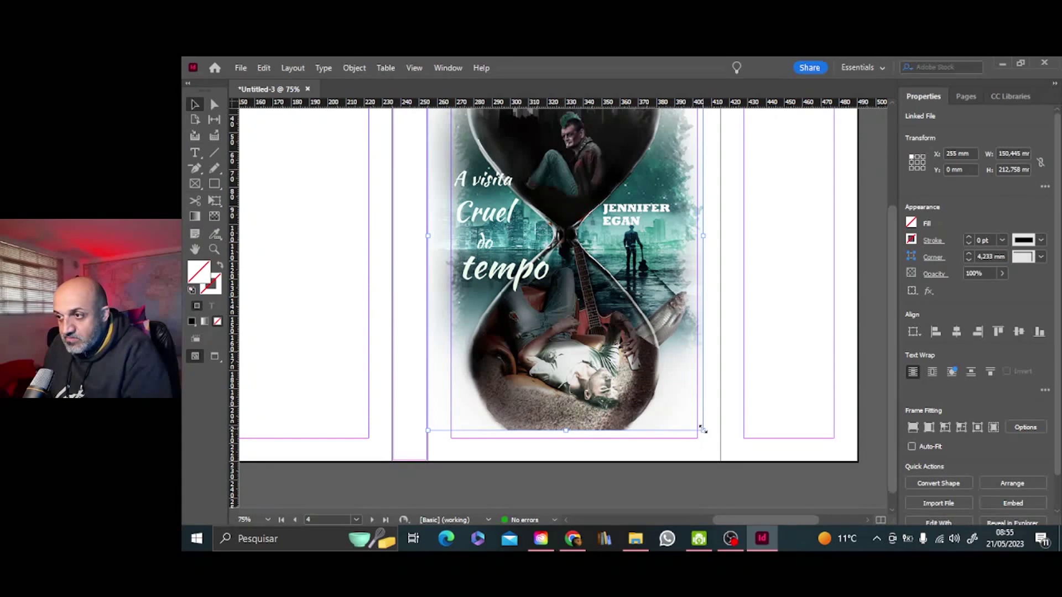
{"action": "left_click_drag", "start_coordinate": [701, 428], "coordinate": [724, 460]}
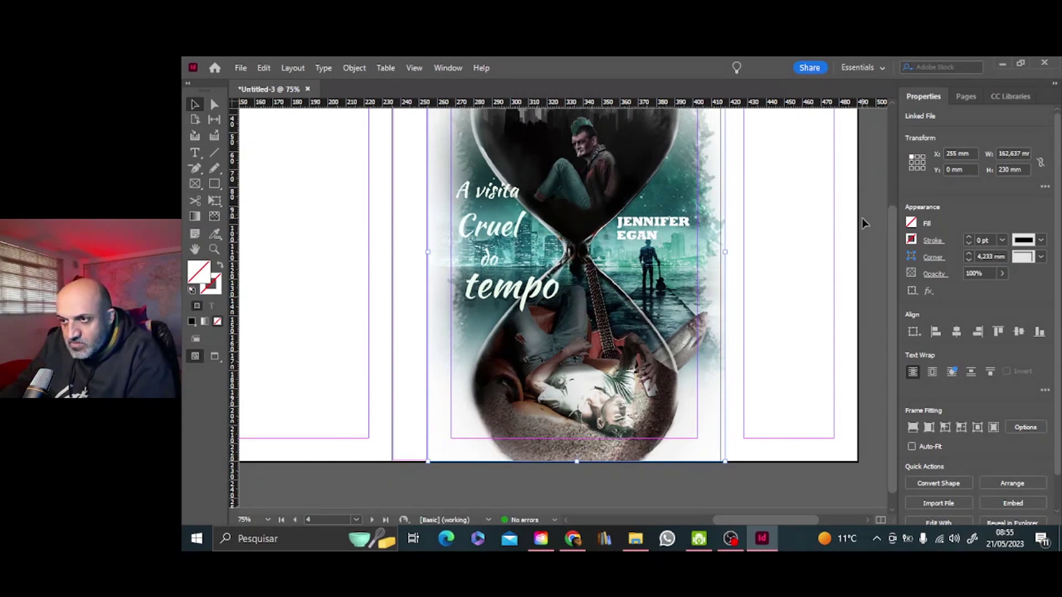
{"action": "scroll", "coordinate": [756, 280], "scroll_direction": "up", "scroll_amount": 1}
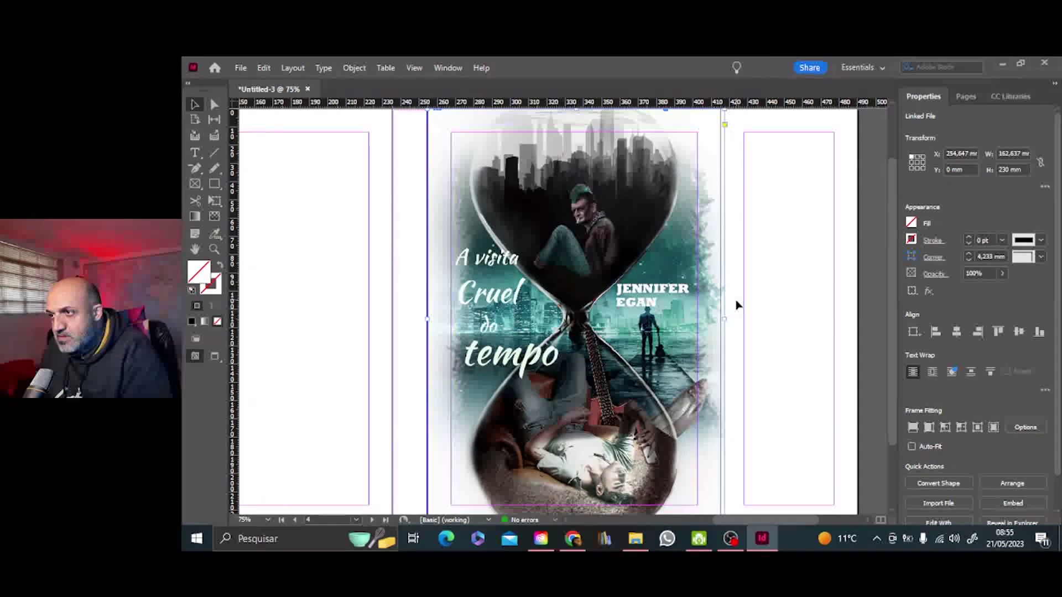
{"action": "left_click_drag", "start_coordinate": [727, 318], "coordinate": [722, 319]}
Step: Place the back cover image "a visita cruel do tempo 1 dback.jpg" from the Downloads folder onto the back cover area
{"action": "key", "text": "ctrl+minus"}
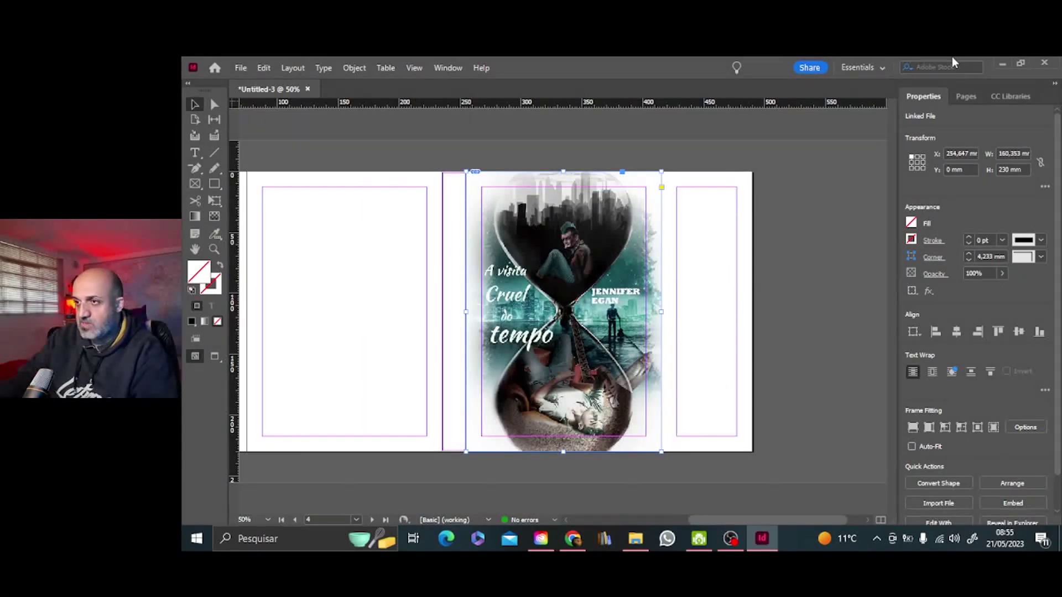
{"action": "left_click_drag", "start_coordinate": [753, 520], "coordinate": [725, 513]}
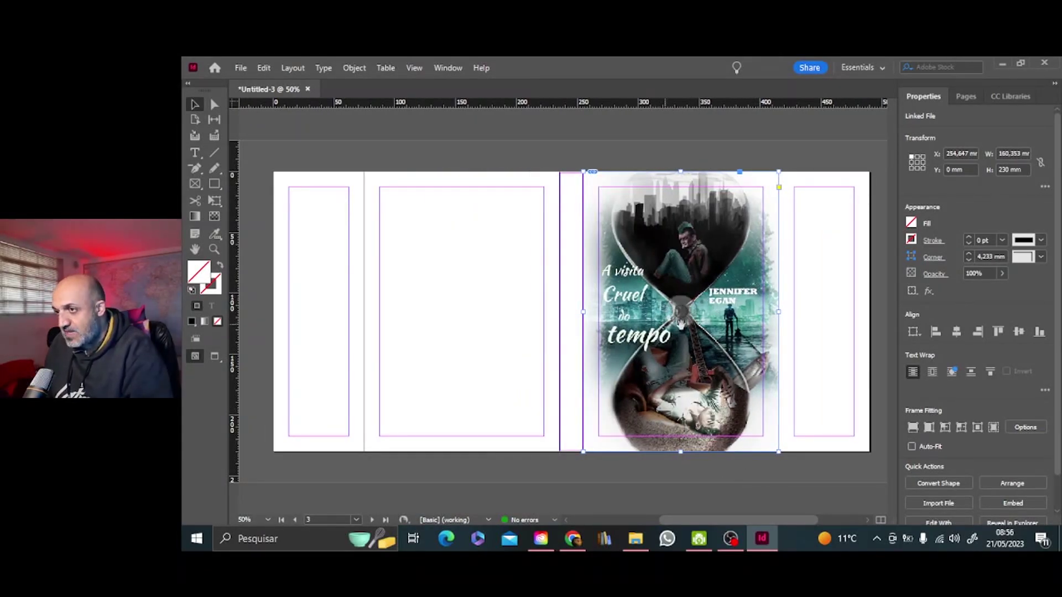
{"action": "left_click", "coordinate": [635, 539]}
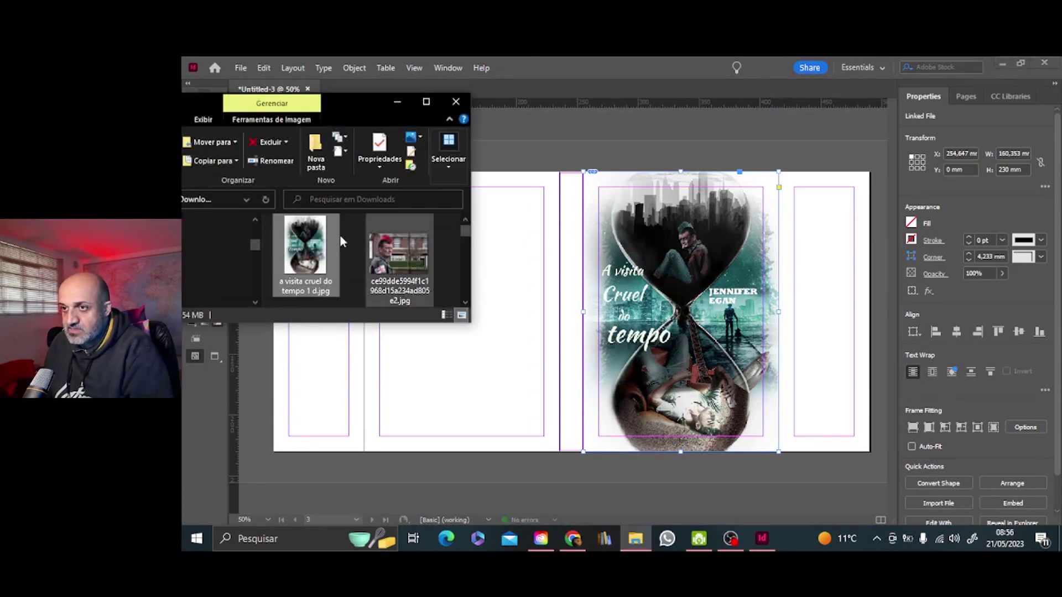
{"action": "left_click_drag", "start_coordinate": [402, 251], "coordinate": [446, 174]}
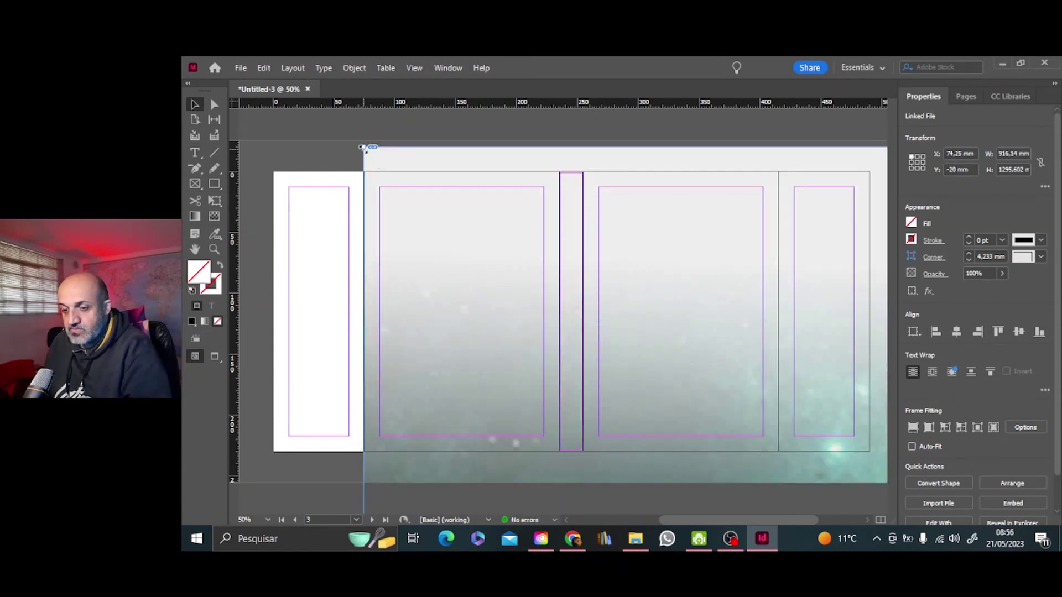
Step: Scale the back cover image down to about 197 × 279 mm and align it with the outer edge of the first flap
{"action": "left_click_drag", "start_coordinate": [364, 147], "coordinate": [662, 443]}
{"action": "left_click_drag", "start_coordinate": [664, 464], "coordinate": [457, 177]}
{"action": "left_click_drag", "start_coordinate": [366, 156], "coordinate": [669, 413]}
{"action": "left_click_drag", "start_coordinate": [675, 422], "coordinate": [481, 181]}
{"action": "left_click_drag", "start_coordinate": [349, 165], "coordinate": [508, 385]}
{"action": "left_click_drag", "start_coordinate": [555, 314], "coordinate": [393, 183]}
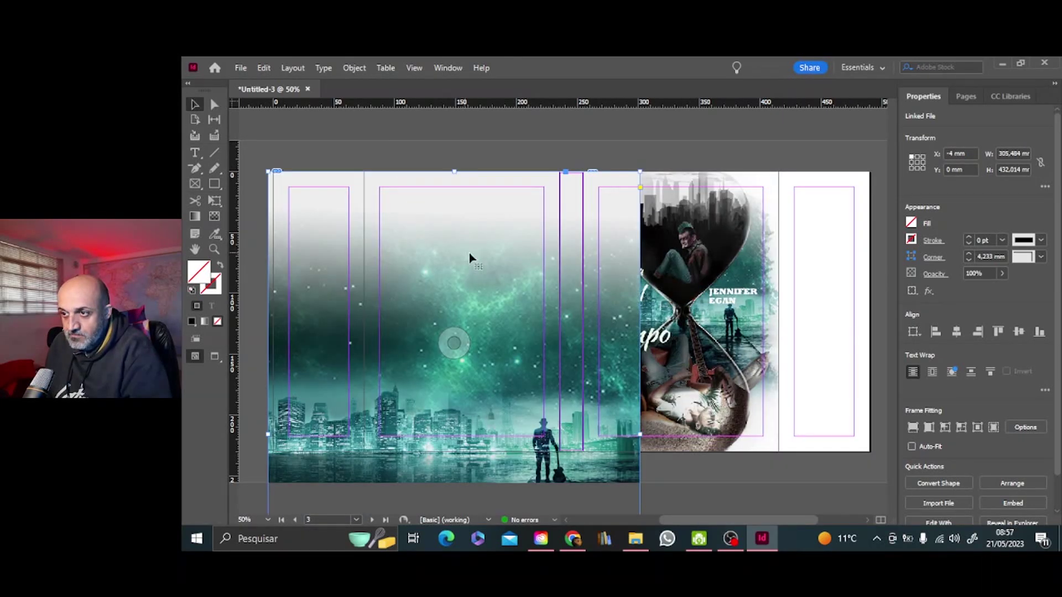
{"action": "left_click_drag", "start_coordinate": [269, 172], "coordinate": [354, 279]}
{"action": "left_click_drag", "start_coordinate": [452, 344], "coordinate": [381, 222]}
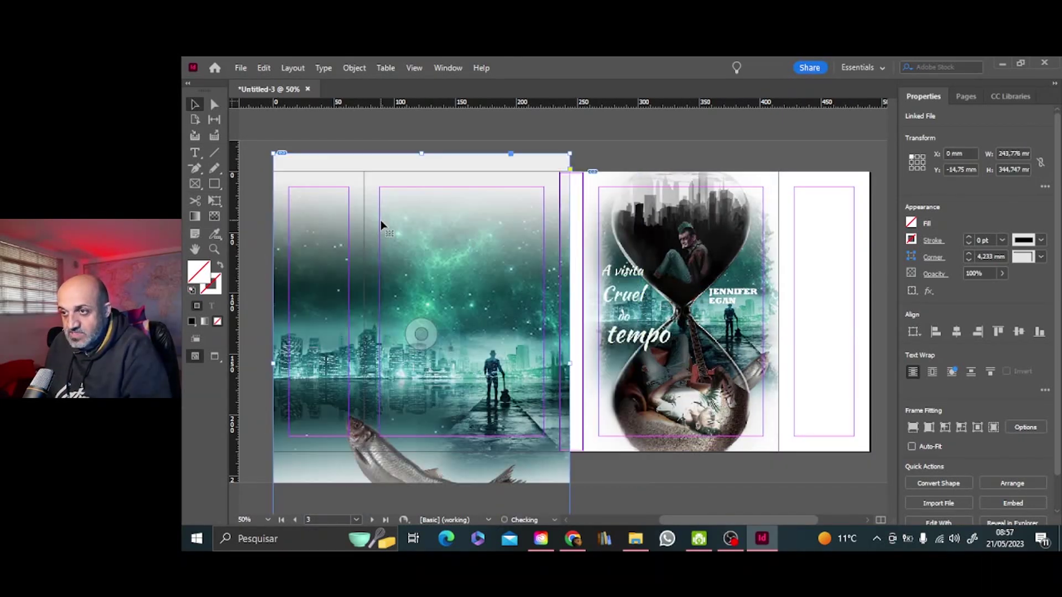
{"action": "left_click_drag", "start_coordinate": [274, 154], "coordinate": [332, 234]}
{"action": "left_click_drag", "start_coordinate": [419, 299], "coordinate": [363, 220]}
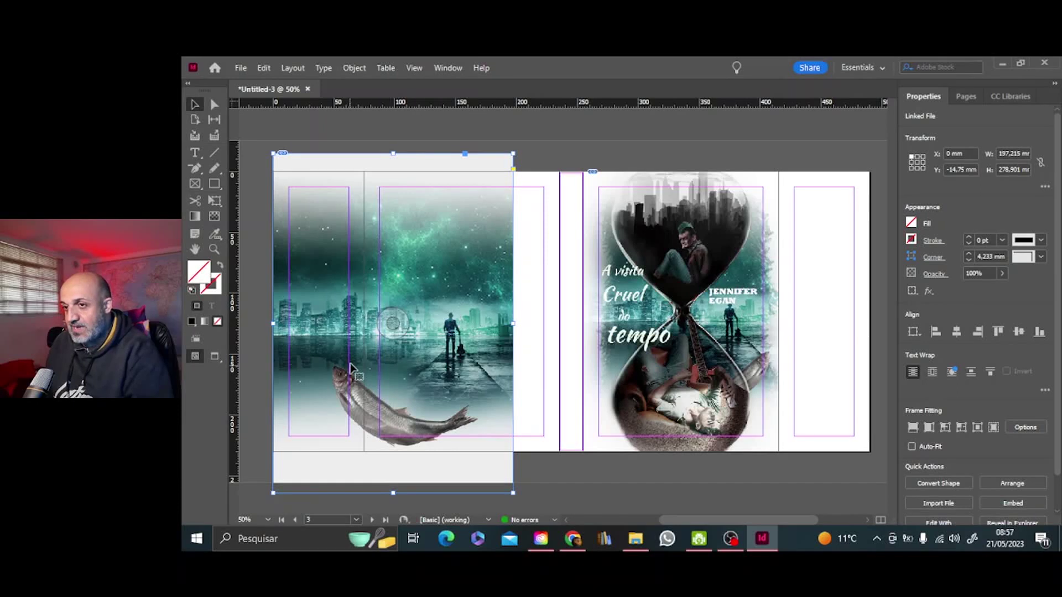
Step: Enlarge the back cover image to about 236 × 334 mm so it reaches the spine, and shift it up to Y -66 mm
{"action": "left_click_drag", "start_coordinate": [514, 153], "coordinate": [538, 137]}
{"action": "left_click_drag", "start_coordinate": [539, 493], "coordinate": [561, 510]}
{"action": "left_click_drag", "start_coordinate": [514, 414], "coordinate": [510, 382]}
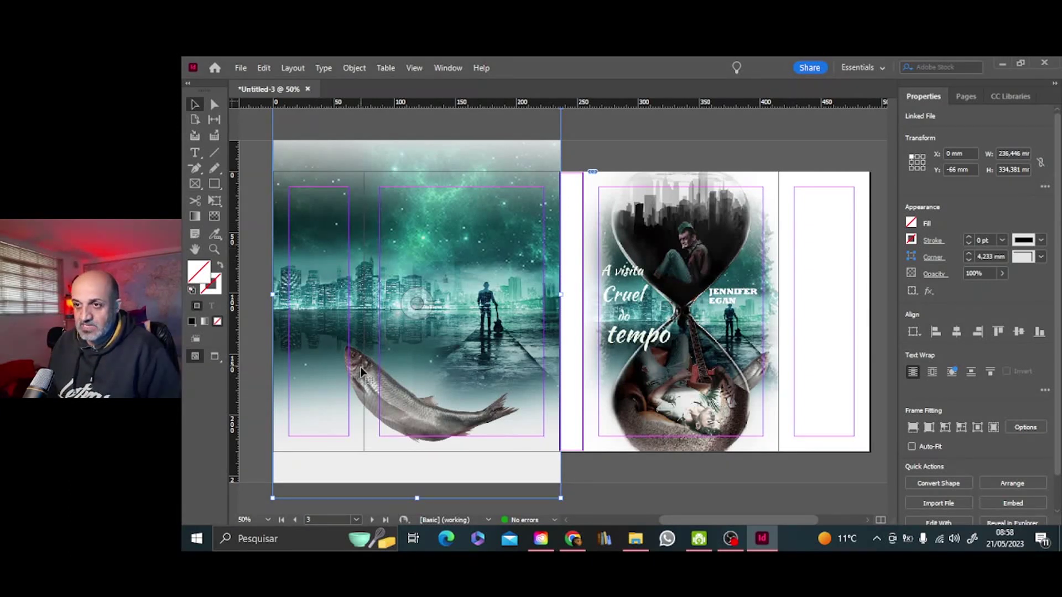
Step: Crop the back cover image's frame to the pages' bottom and top edges for a height of 230 mm, then deselect it
{"action": "left_click_drag", "start_coordinate": [417, 497], "coordinate": [417, 452]}
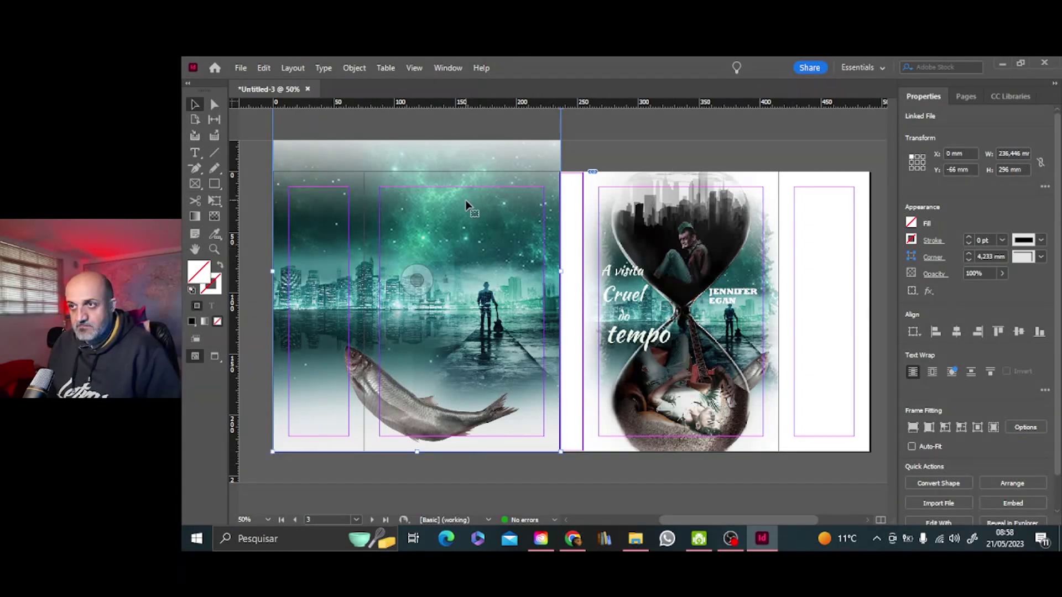
{"action": "key", "text": "ctrl+minus"}
{"action": "left_click_drag", "start_coordinate": [535, 201], "coordinate": [534, 242]}
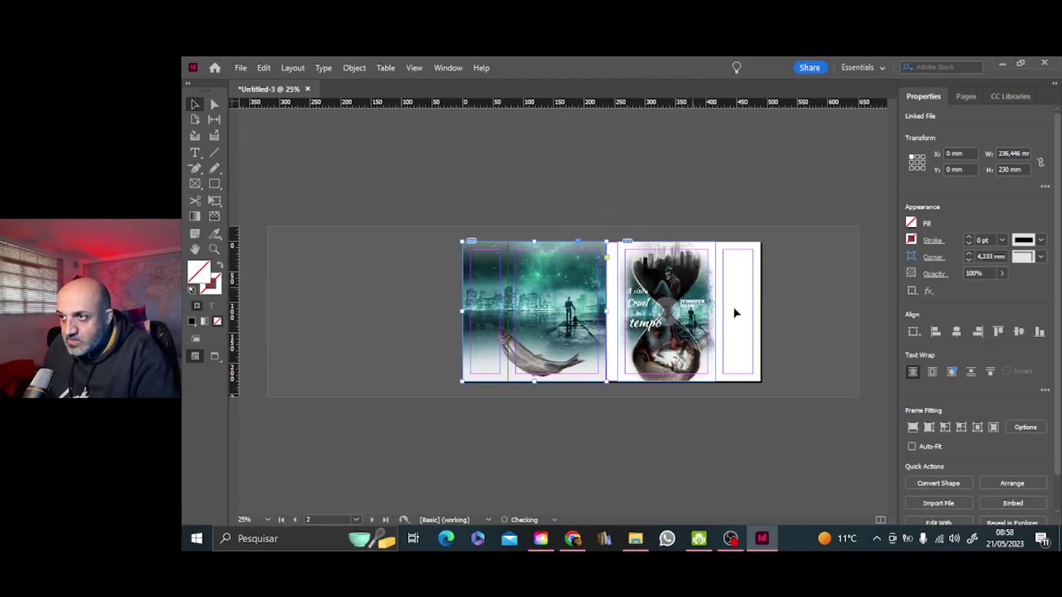
{"action": "left_click", "coordinate": [782, 468]}
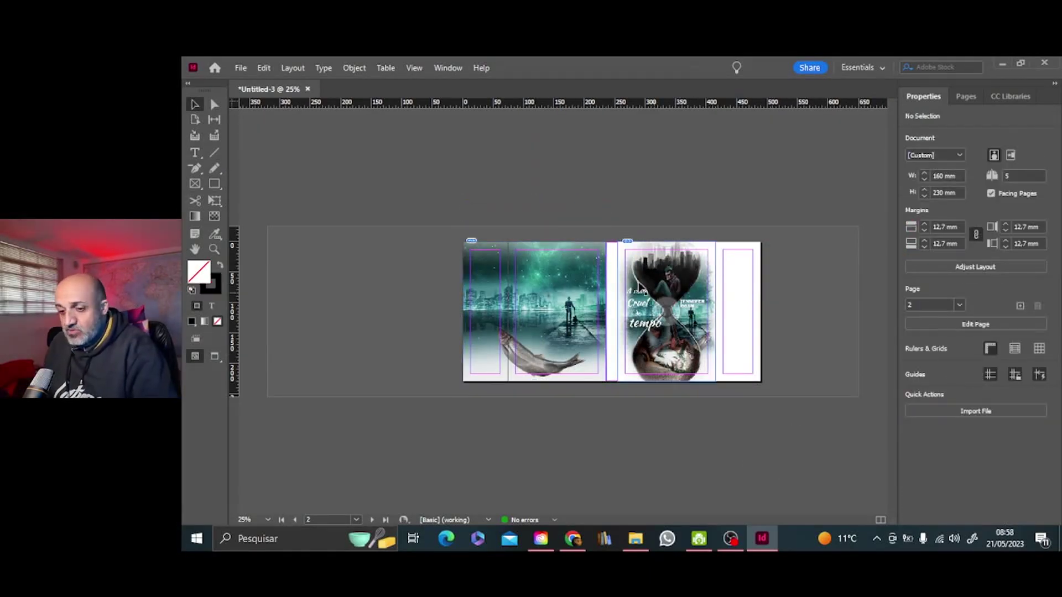
{"action": "key", "text": "ctrl+plus"}
{"action": "left_click_drag", "start_coordinate": [709, 519], "coordinate": [720, 519]}
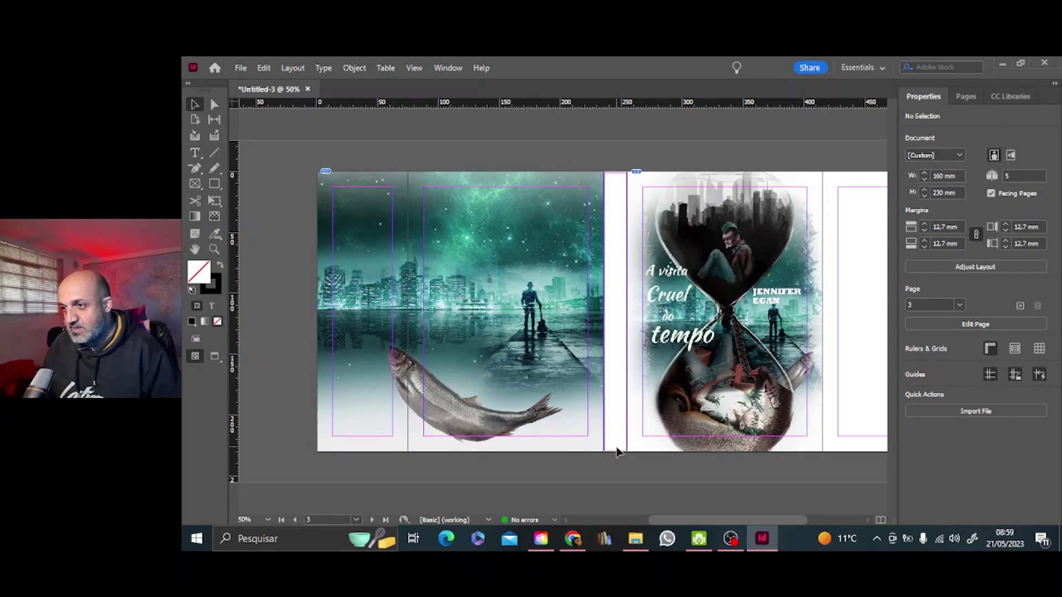
Step: Duplicate the back cover image, scale the copy down to about 178 × 173 mm and place it across the lower spine
{"action": "left_click", "coordinate": [571, 187]}
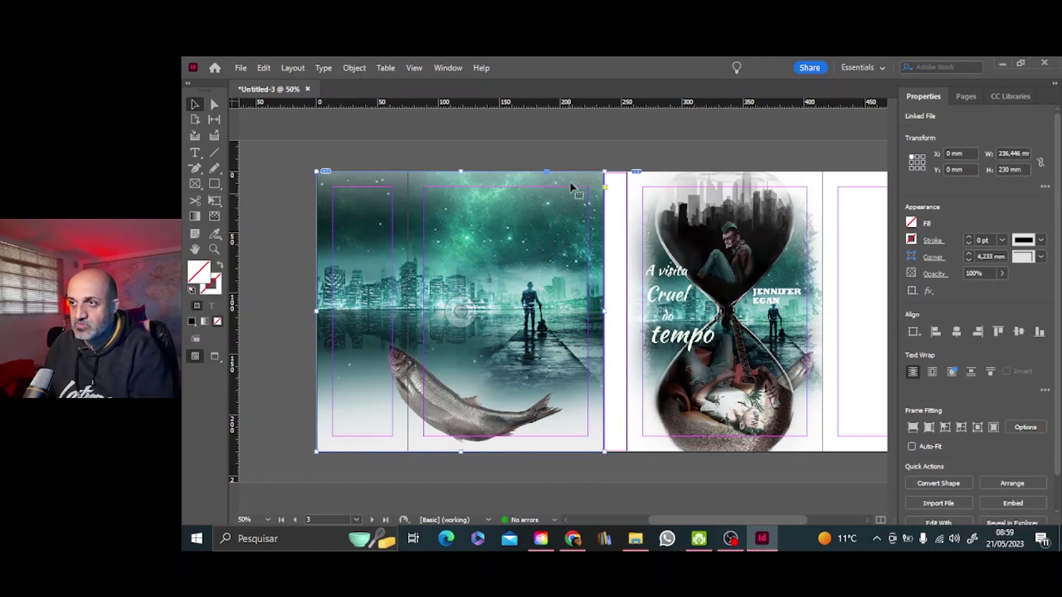
{"action": "left_click_drag", "start_coordinate": [542, 234], "coordinate": [587, 238]}
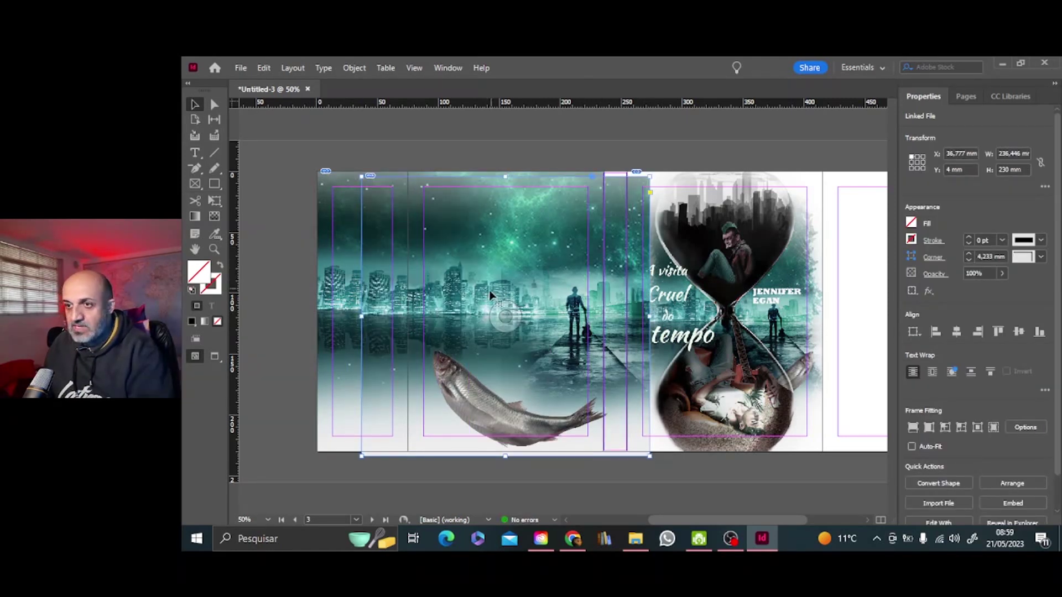
{"action": "left_click_drag", "start_coordinate": [499, 268], "coordinate": [566, 273]}
{"action": "left_click_drag", "start_coordinate": [718, 187], "coordinate": [673, 230]}
{"action": "left_click_drag", "start_coordinate": [618, 281], "coordinate": [611, 336]}
{"action": "left_click_drag", "start_coordinate": [432, 279], "coordinate": [451, 306]}
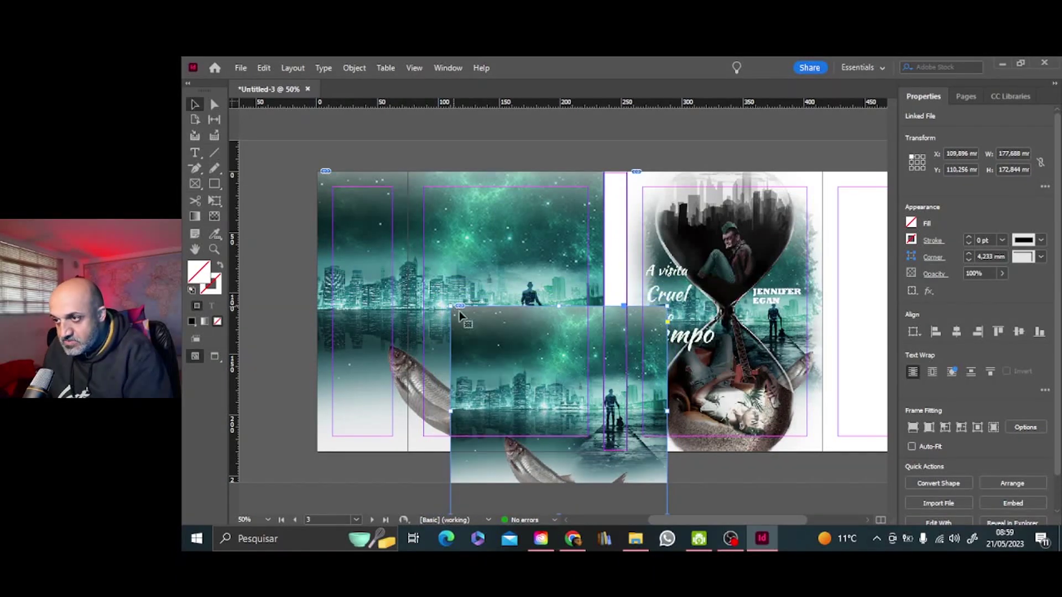
Step: Crop the copied image's frame on both sides to the spine's edges for a width of 19 mm at X 235 mm
{"action": "left_click_drag", "start_coordinate": [609, 354], "coordinate": [611, 359]}
{"action": "left_click_drag", "start_coordinate": [453, 416], "coordinate": [603, 417]}
{"action": "left_click_drag", "start_coordinate": [671, 418], "coordinate": [627, 419]}
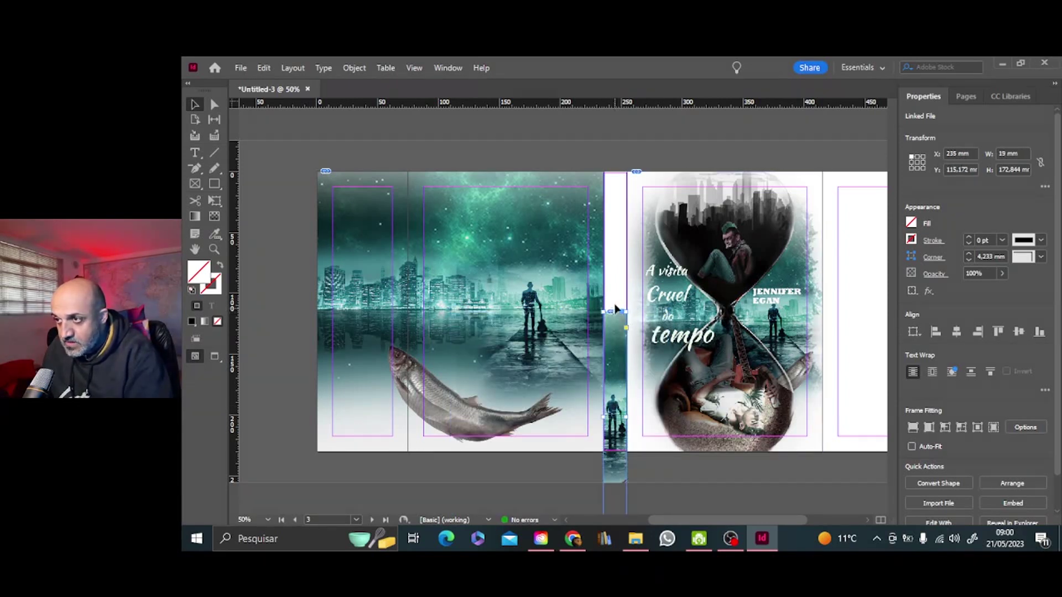
Step: Extend the spine image's frame up to the page's top edge and trim its left side to a width of about 17.6 mm
{"action": "key", "text": "ctrl+equal"}
{"action": "left_click_drag", "start_coordinate": [566, 236], "coordinate": [564, 160]}
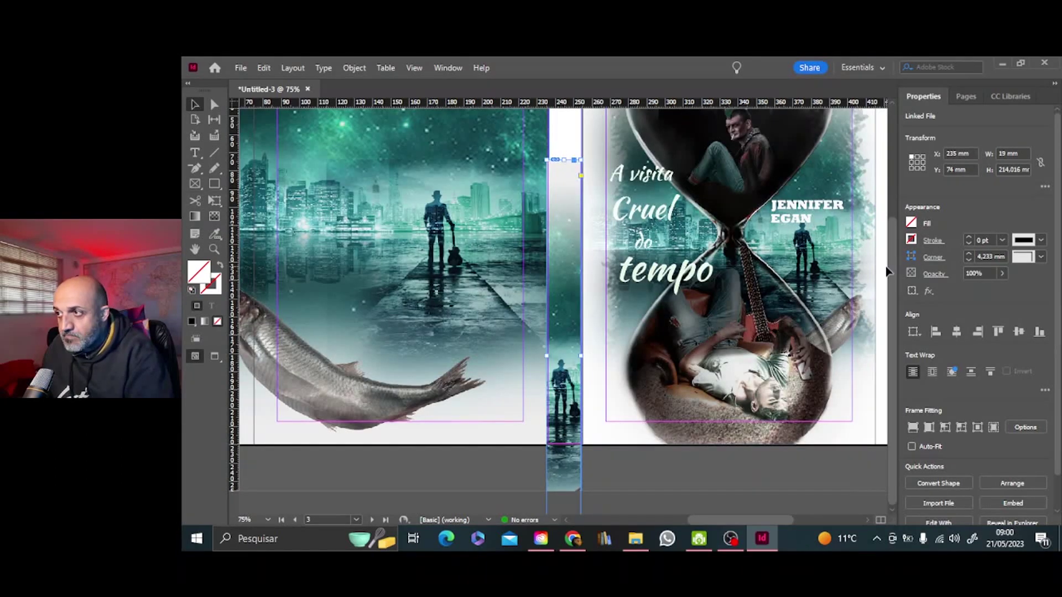
{"action": "left_click_drag", "start_coordinate": [892, 260], "coordinate": [894, 175]}
{"action": "left_click_drag", "start_coordinate": [564, 266], "coordinate": [573, 145]}
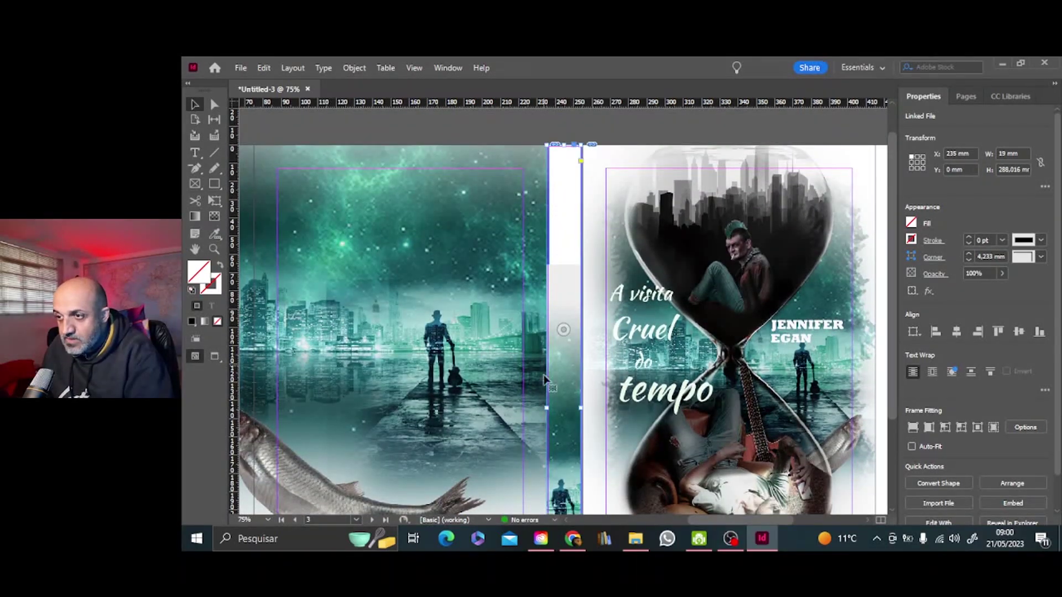
{"action": "left_click_drag", "start_coordinate": [547, 409], "coordinate": [549, 408]}
{"action": "left_click_drag", "start_coordinate": [892, 337], "coordinate": [897, 409]}
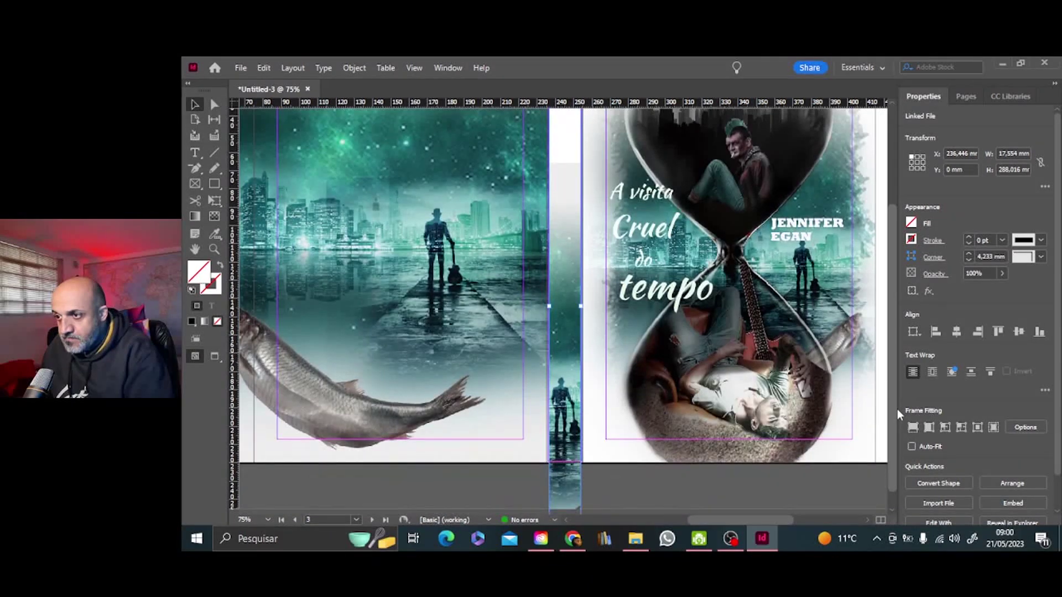
Step: Crop the spine image's frame at the page's bottom edge for a height of 230 mm, then deselect it
{"action": "key", "text": "ctrl+minus"}
{"action": "key", "text": "ctrl+minus"}
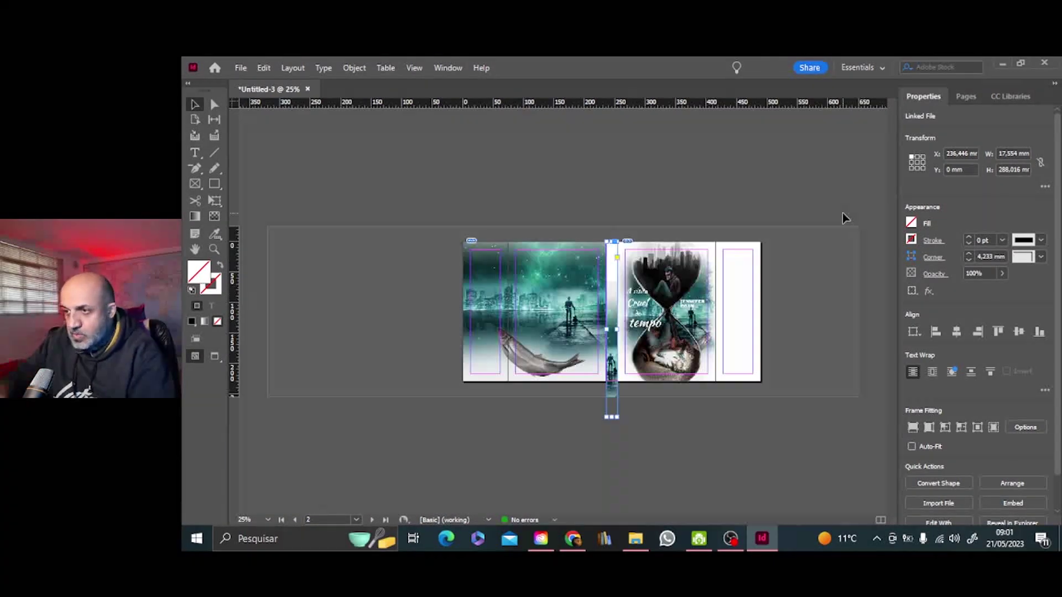
{"action": "key", "text": "ctrl+plus"}
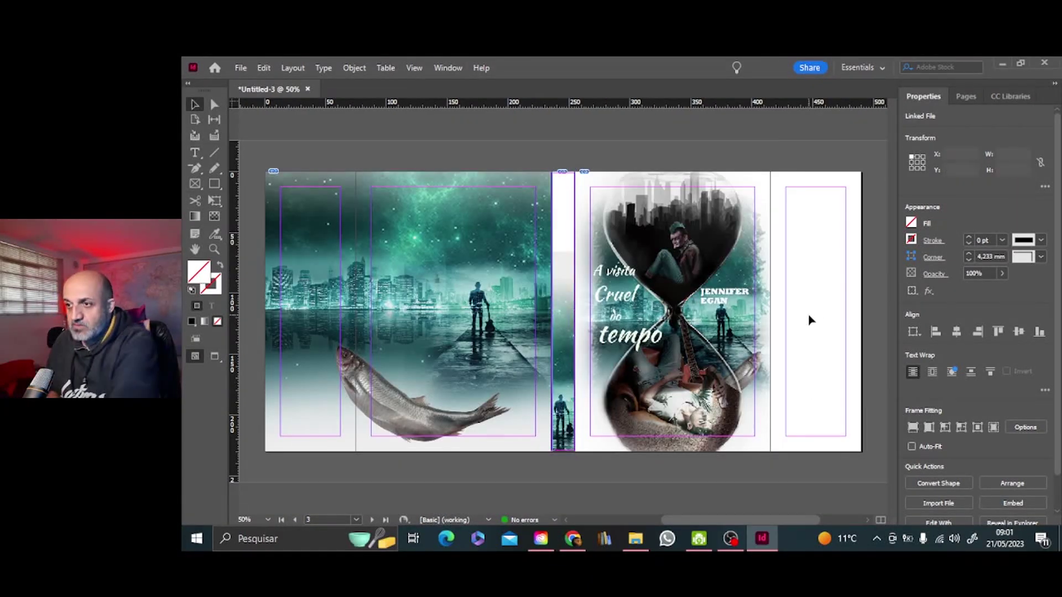
{"action": "left_click", "coordinate": [808, 320]}
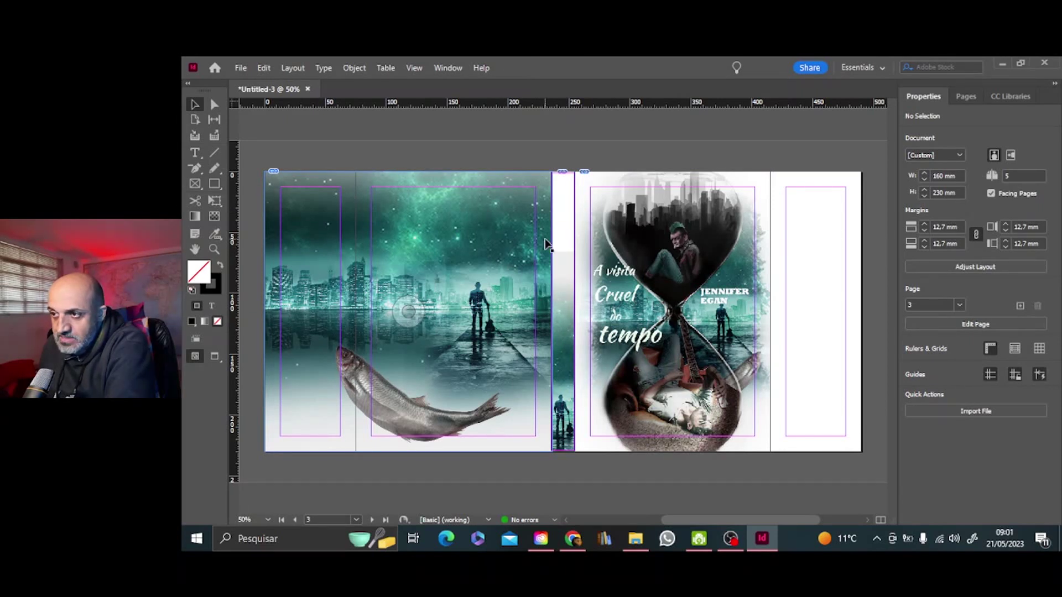
Step: Duplicate the spine image upward to cover the spine's blank upper part, and check the spread in preview mode
{"action": "left_click", "coordinate": [561, 374]}
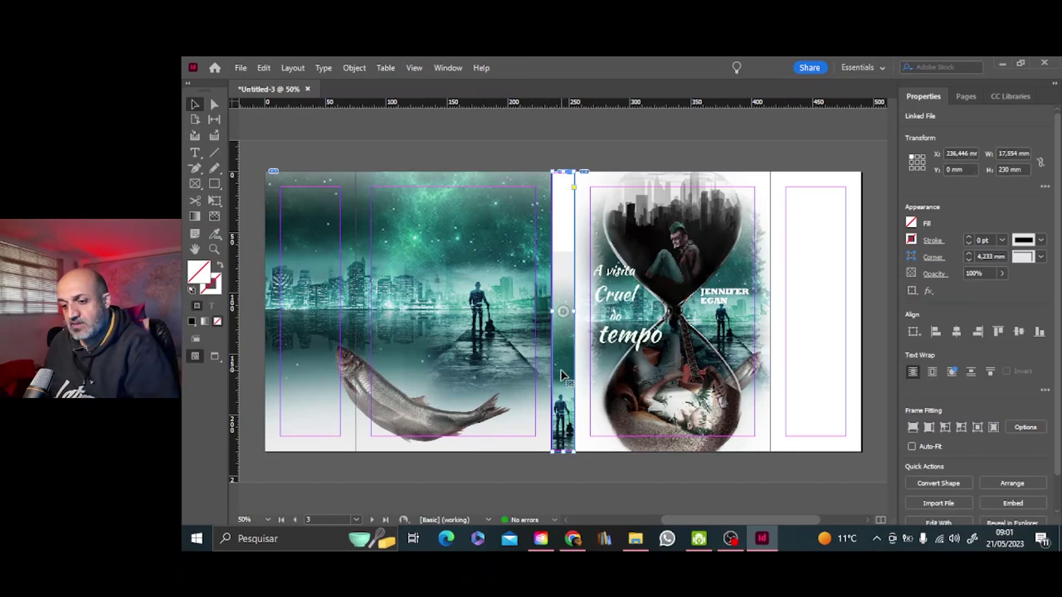
{"action": "left_click_drag", "start_coordinate": [565, 366], "coordinate": [566, 237]}
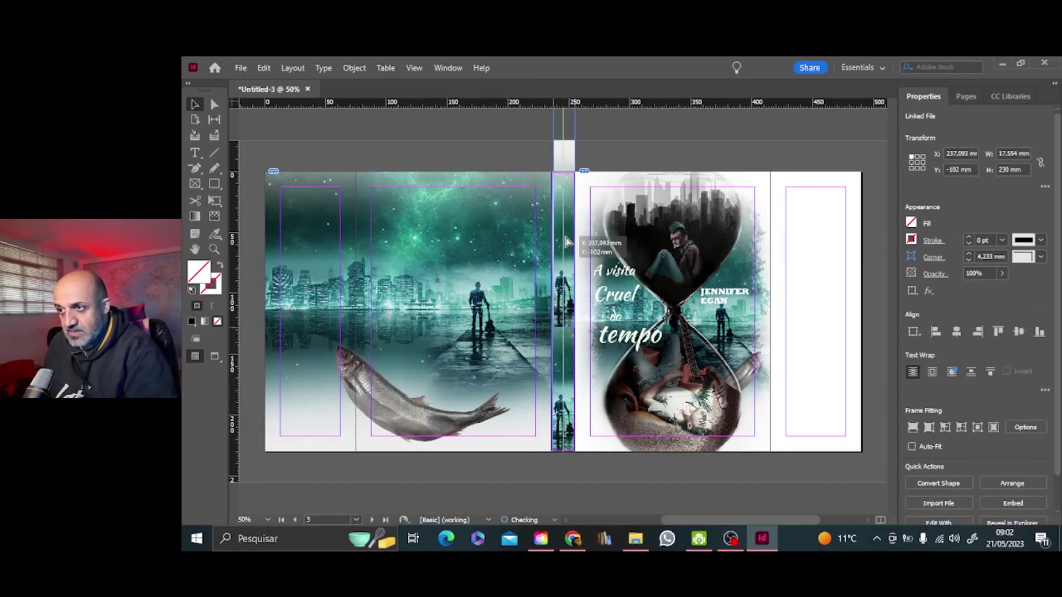
{"action": "left_click_drag", "start_coordinate": [564, 326], "coordinate": [573, 292]}
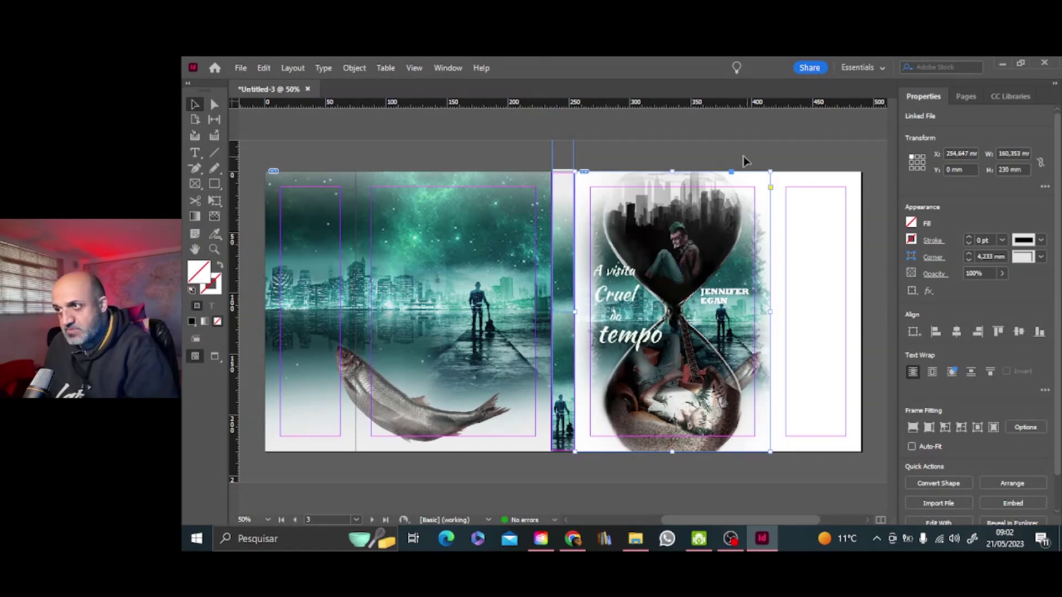
{"action": "left_click", "coordinate": [741, 157]}
{"action": "key", "text": "w"}
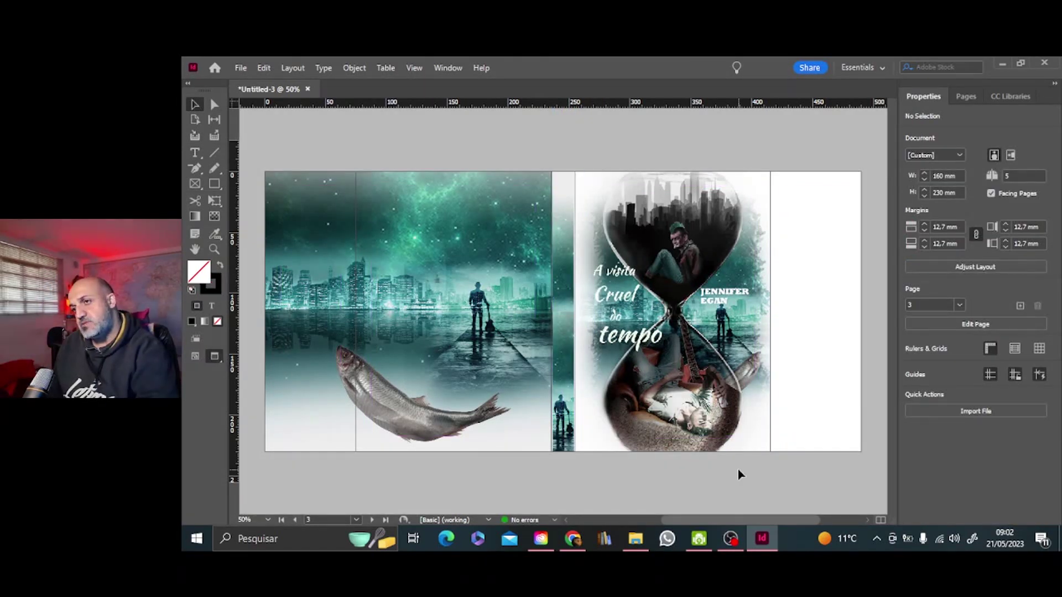
{"action": "key", "text": "w"}
Step: Rotate the copied spine image by 180° and fit its frame to the upper spine with a height of 182.5 mm
{"action": "left_click", "coordinate": [569, 277]}
{"action": "left_click_drag", "start_coordinate": [576, 315], "coordinate": [453, 221]}
{"action": "left_click_drag", "start_coordinate": [684, 191], "coordinate": [571, 310]}
{"action": "left_click_drag", "start_coordinate": [565, 244], "coordinate": [573, 346]}
Step: Send the upside-down spine image to the back of the stacking order
{"action": "right_click", "coordinate": [563, 255]}
{"action": "mouse_move", "coordinate": [605, 203]}
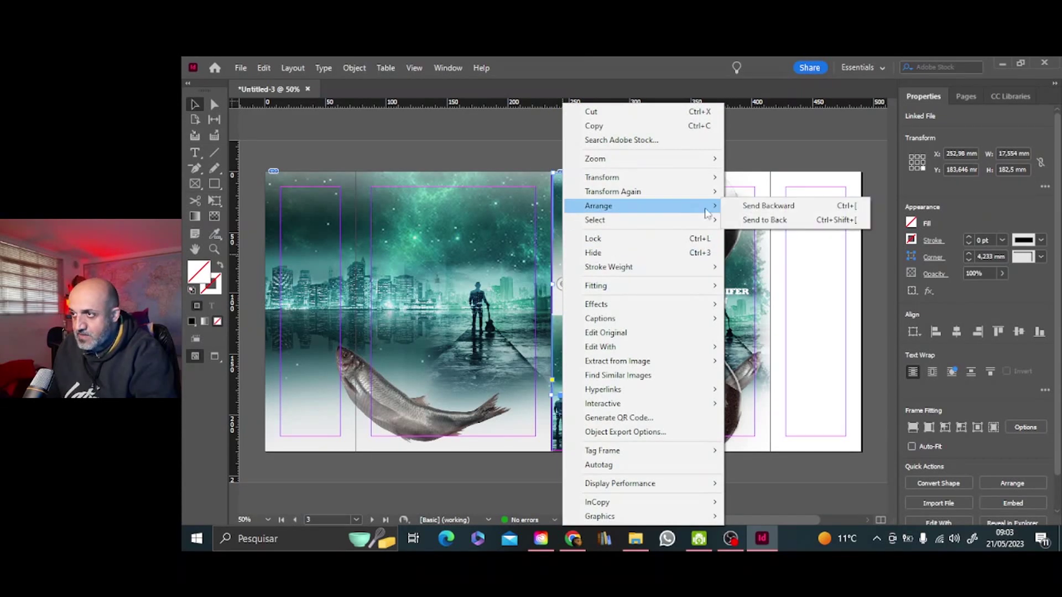
{"action": "left_click", "coordinate": [766, 220]}
Step: Move the upright spine image aside onto the front cover and crop its frame from above to a height of 109.25 mm
{"action": "left_click", "coordinate": [574, 418]}
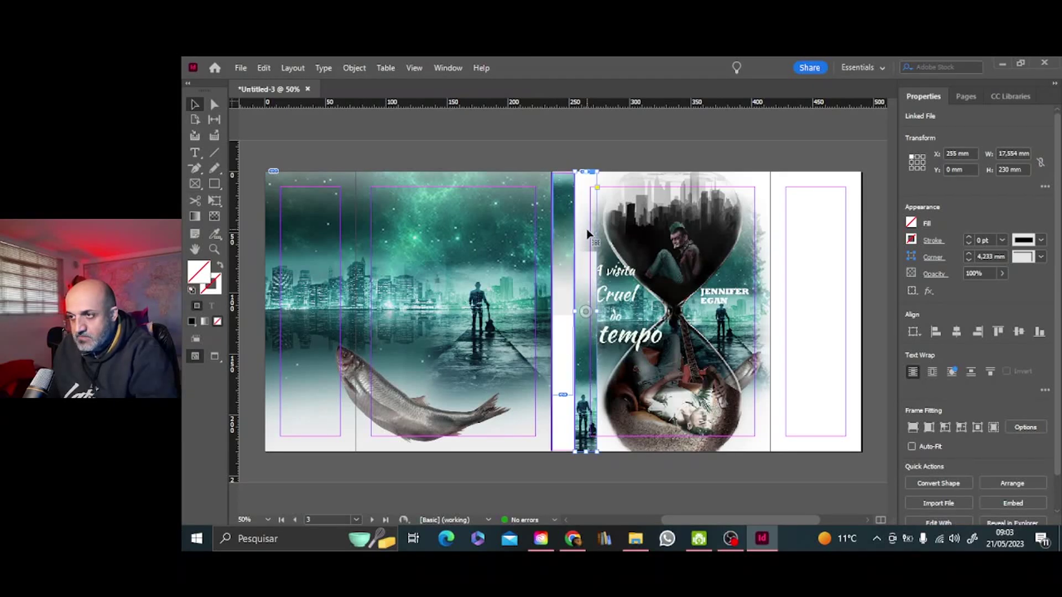
{"action": "left_click_drag", "start_coordinate": [564, 311], "coordinate": [627, 320]}
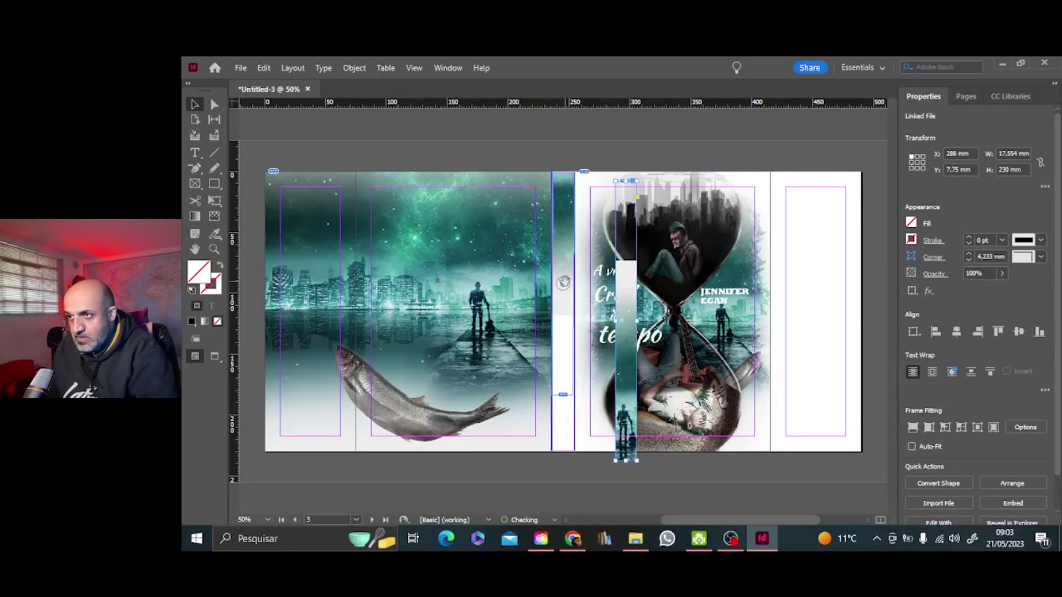
{"action": "key", "text": "ctrl+="}
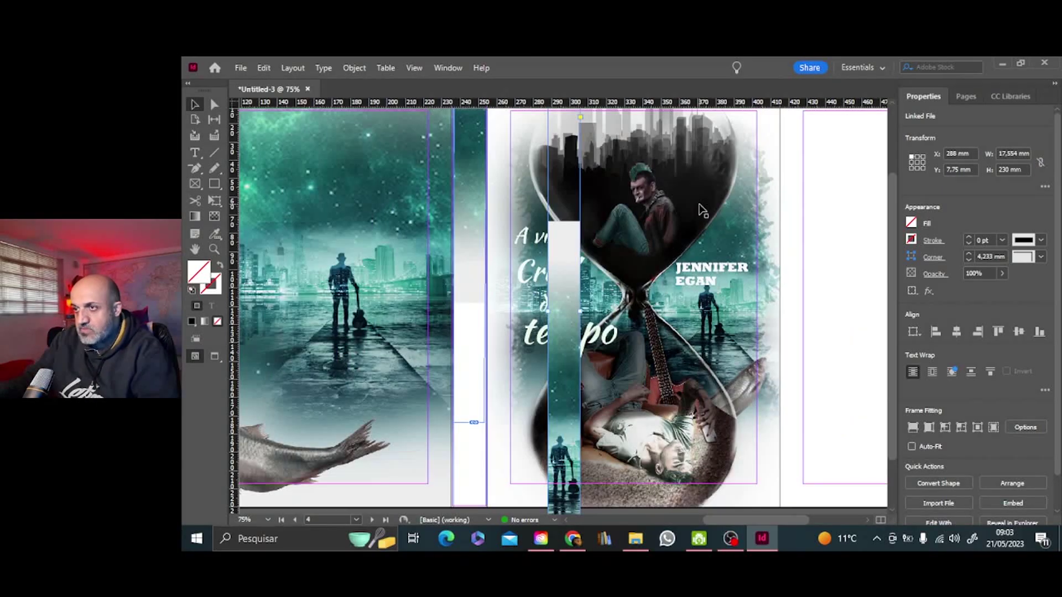
{"action": "scroll", "coordinate": [623, 316], "scroll_direction": "up", "scroll_amount": 3}
{"action": "left_click_drag", "start_coordinate": [564, 192], "coordinate": [559, 421]}
Step: Move the cropped image back onto the lower spine and nudge it down to the page's bottom edge at Y 121.261 mm
{"action": "left_click_drag", "start_coordinate": [572, 440], "coordinate": [477, 412]}
{"action": "scroll", "coordinate": [474, 285], "scroll_direction": "down", "scroll_amount": 3}
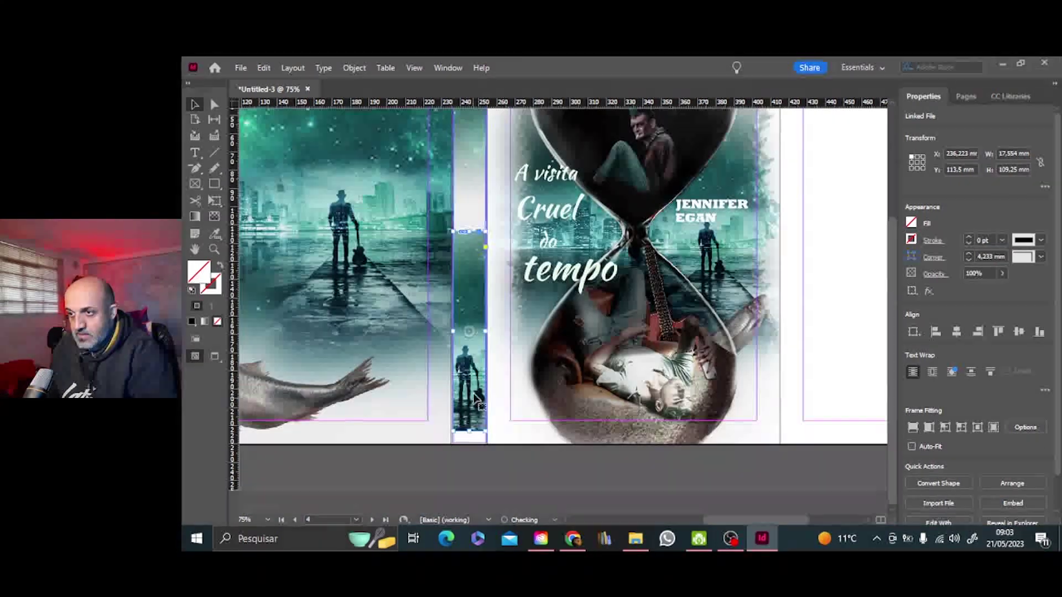
{"action": "key", "text": "shift+Down"}
{"action": "key", "text": "shift+Down"}
{"action": "key", "text": "Down"}
{"action": "key", "text": "Down"}
{"action": "key", "text": "Down"}
{"action": "key", "text": "Down"}
{"action": "key", "text": "Down"}
{"action": "key", "text": "Down"}
{"action": "key", "text": "Down"}
{"action": "key", "text": "Down"}
{"action": "key", "text": "Down"}
{"action": "key", "text": "Down"}
{"action": "key", "text": "Down"}
{"action": "key", "text": "Down"}
{"action": "key", "text": "Down"}
{"action": "key", "text": "Down"}
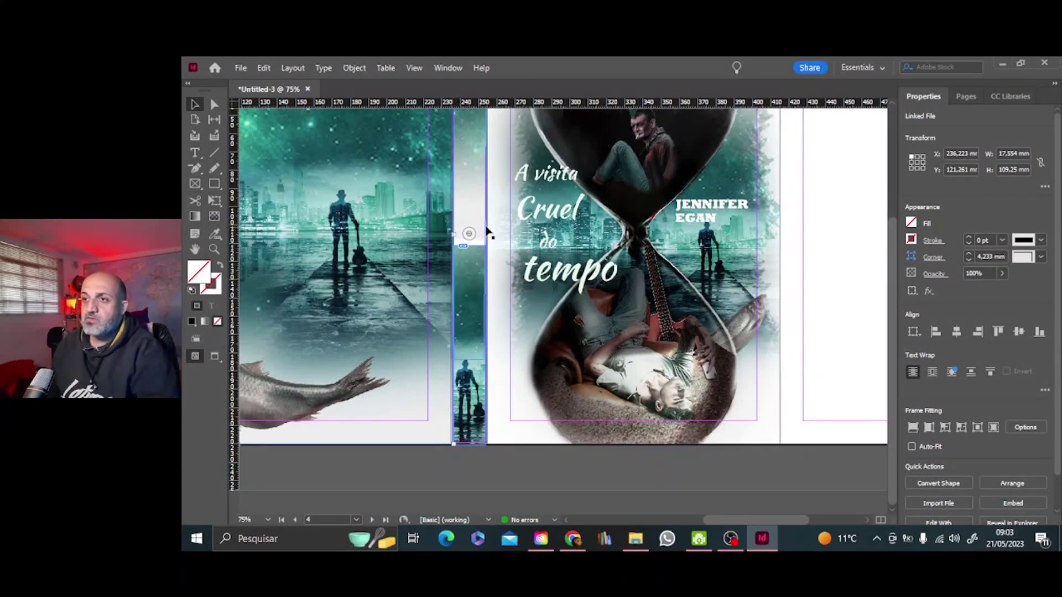
Step: Select the picture inside the upper spine frame and shift it down to fill the blank gap above the lower image
{"action": "left_click", "coordinate": [484, 229]}
{"action": "scroll", "coordinate": [482, 178], "scroll_direction": "up", "scroll_amount": 3}
{"action": "scroll", "coordinate": [475, 178], "scroll_direction": "down", "scroll_amount": 1}
{"action": "double_click", "coordinate": [474, 232]}
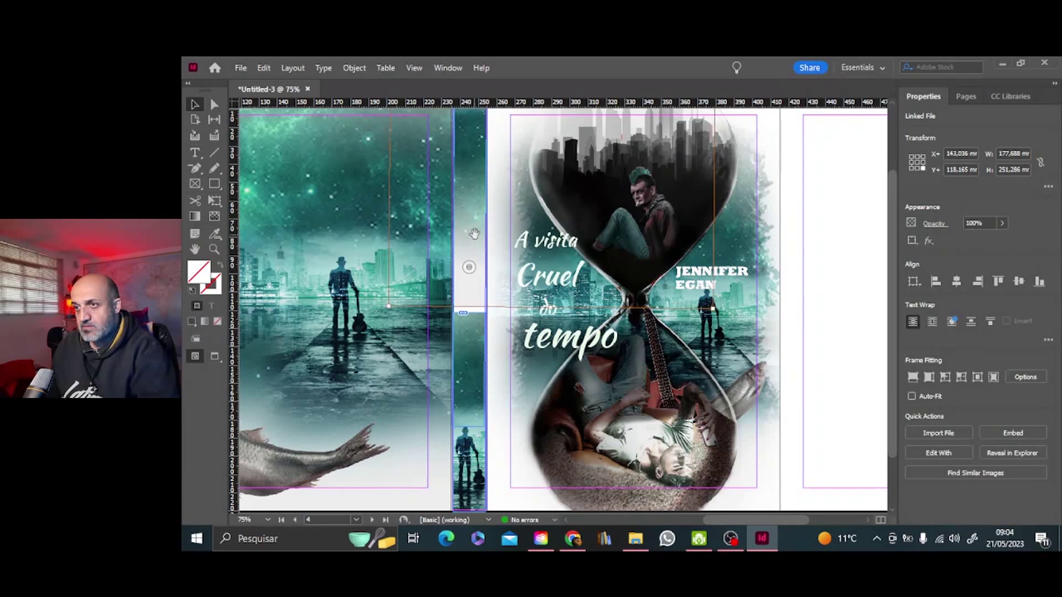
{"action": "key", "text": "ctrl+minus"}
{"action": "left_click_drag", "start_coordinate": [516, 208], "coordinate": [511, 256]}
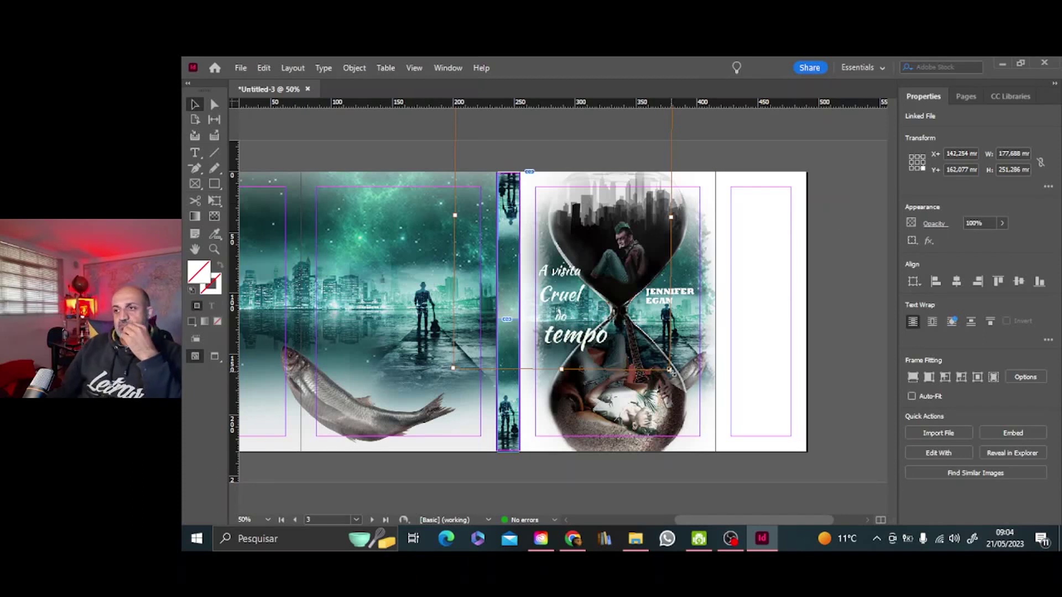
Step: Enlarge the picture inside the upper spine frame to about 247 × 372 mm and reposition it to fill the frame
{"action": "left_click_drag", "start_coordinate": [670, 370], "coordinate": [696, 413]}
{"action": "left_click_drag", "start_coordinate": [551, 309], "coordinate": [544, 228]}
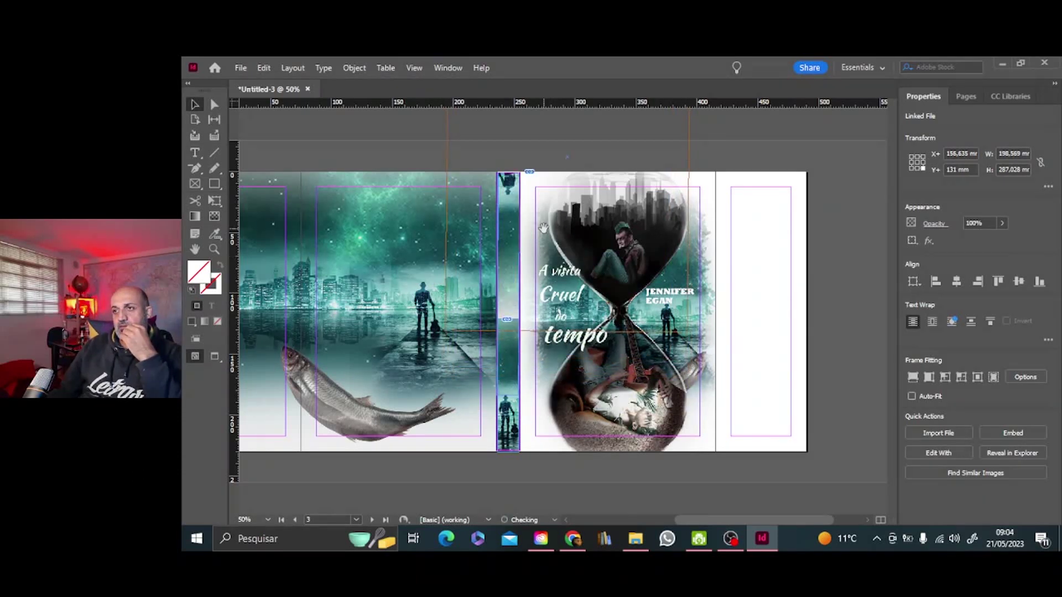
{"action": "left_click_drag", "start_coordinate": [688, 330], "coordinate": [747, 435]}
{"action": "left_click_drag", "start_coordinate": [549, 282], "coordinate": [561, 277]}
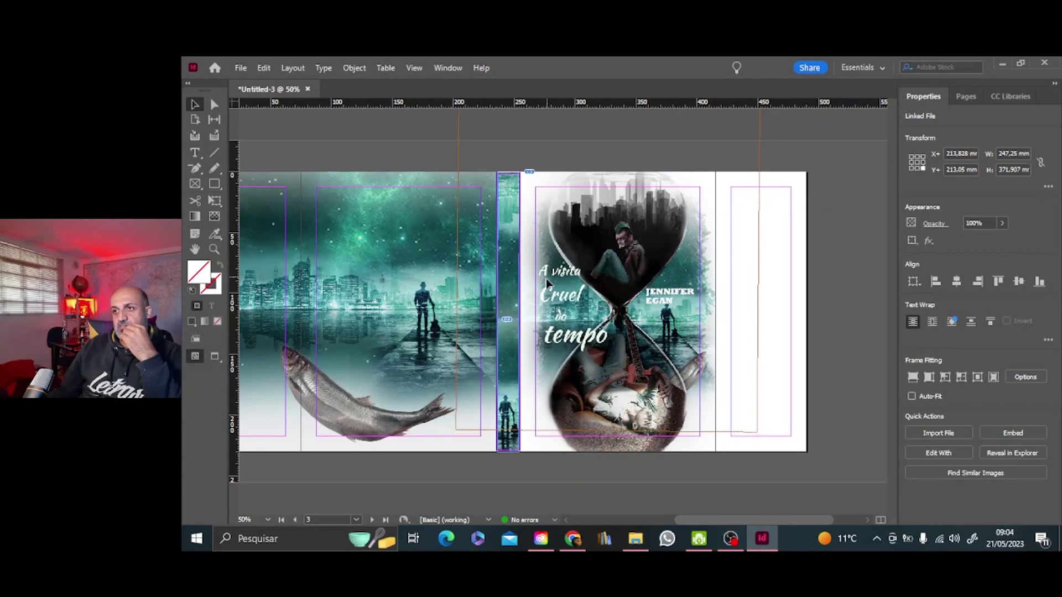
{"action": "left_click", "coordinate": [831, 263]}
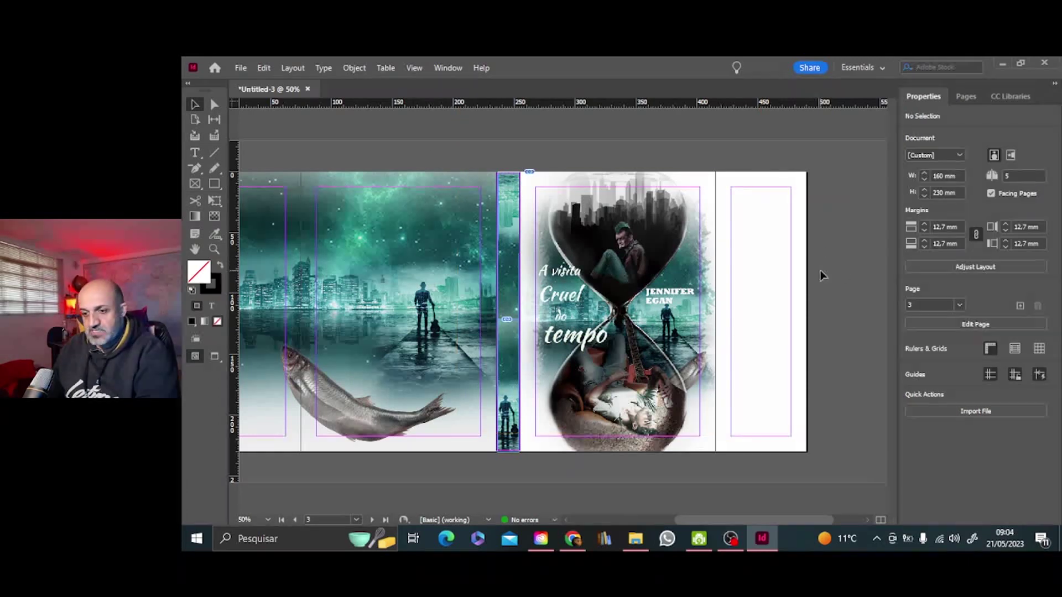
Step: Check the spread in preview mode and widen the lower spine image's frame to 18.777 mm to meet the front cover
{"action": "key", "text": "w"}
{"action": "mouse_move", "coordinate": [703, 520]}
{"action": "left_mouse_down"}
{"action": "mouse_move", "coordinate": [685, 522]}
{"action": "mouse_move", "coordinate": [698, 526]}
{"action": "left_mouse_up"}
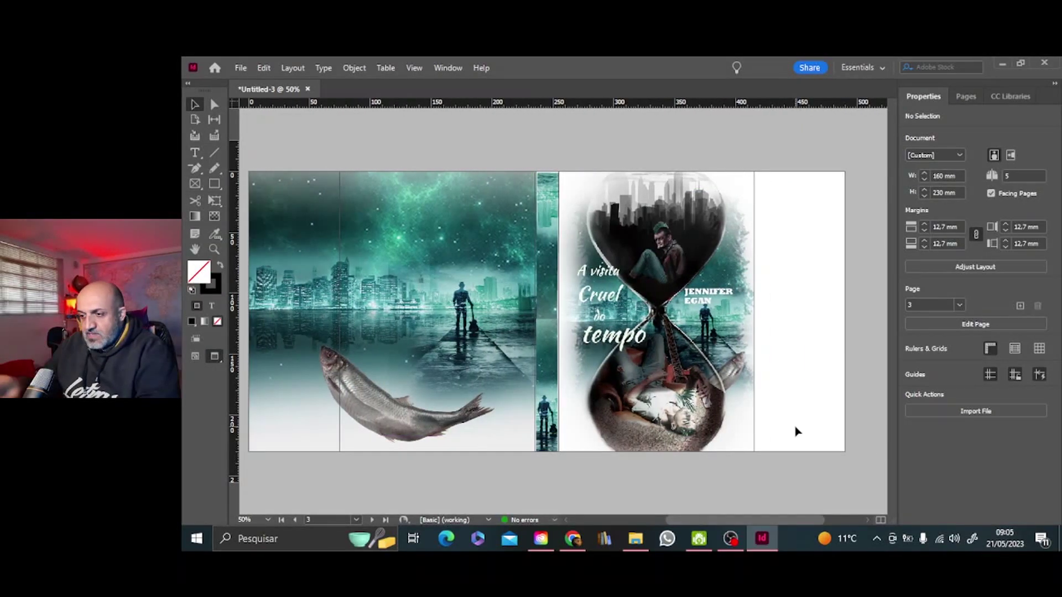
{"action": "key", "text": "ctrl+1"}
{"action": "left_click", "coordinate": [552, 351]}
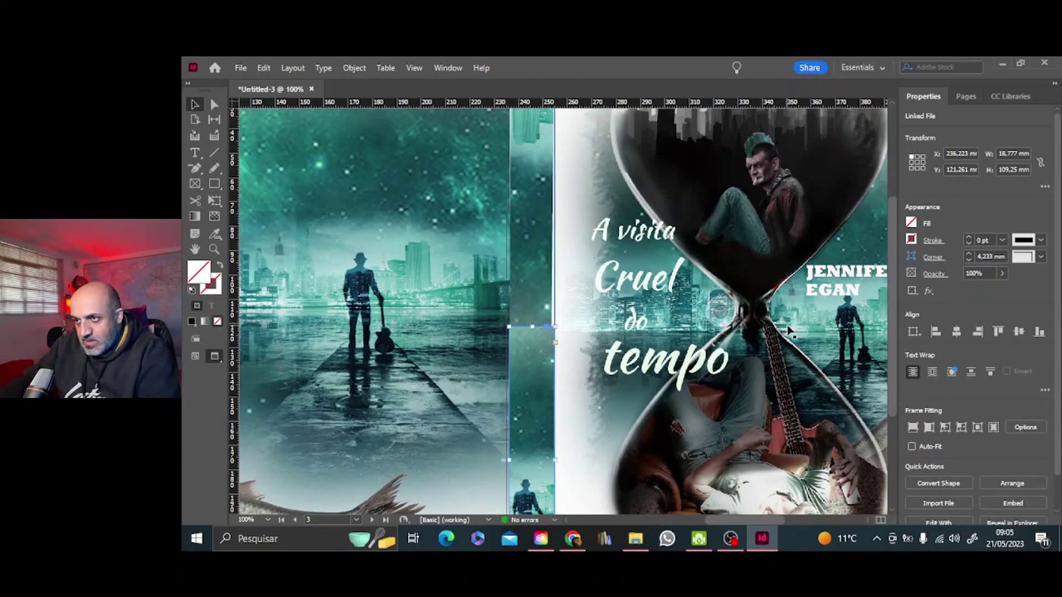
{"action": "left_click", "coordinate": [727, 409]}
{"action": "key", "text": "w"}
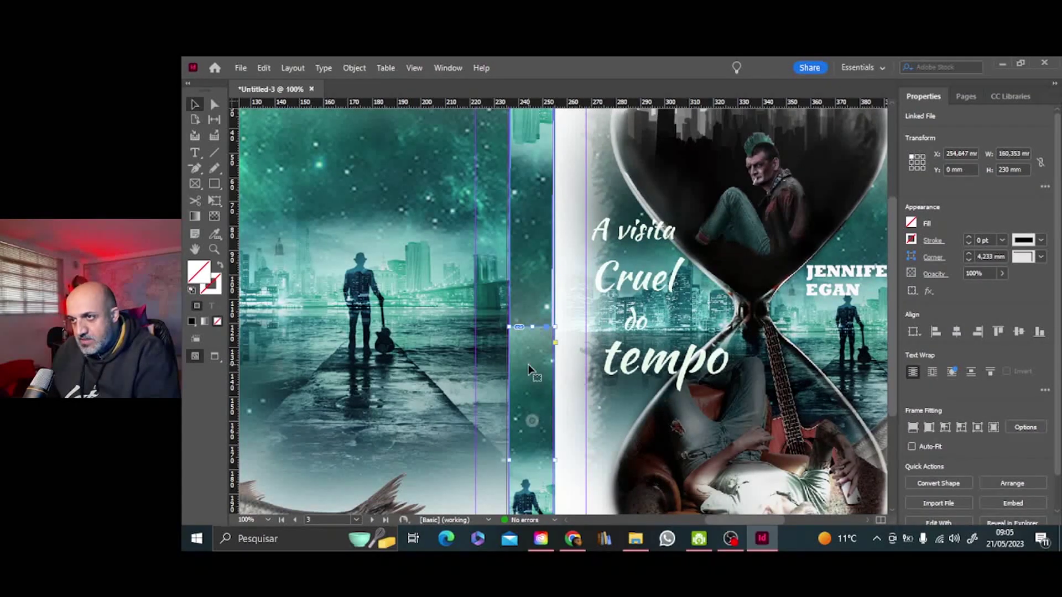
Step: Nudge the lower spine image to X 235.517 mm and Y 120.908 mm so it sits on the page's bottom edge
{"action": "left_click", "coordinate": [530, 367]}
{"action": "key", "text": "ctrl+="}
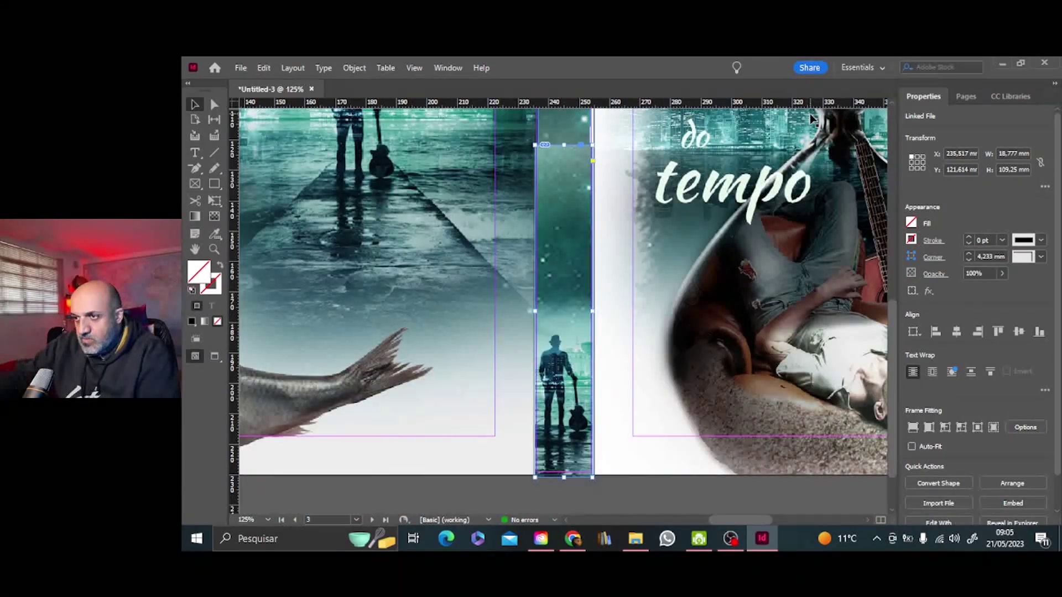
{"action": "key", "text": "Up"}
{"action": "key", "text": "Up"}
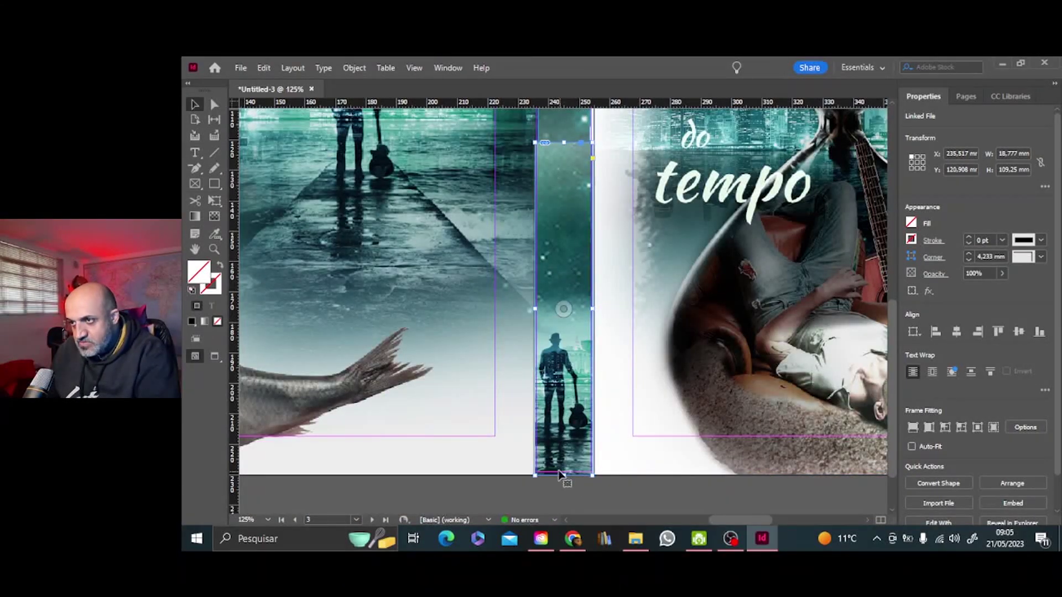
Step: Widen the upper spine image's frame to 18.984 mm to cover the spine's full width, then deselect it
{"action": "scroll", "coordinate": [582, 319], "scroll_direction": "up", "scroll_amount": 5}
{"action": "left_click", "coordinate": [557, 320]}
{"action": "left_click_drag", "start_coordinate": [536, 358], "coordinate": [594, 359]}
{"action": "scroll", "coordinate": [579, 293], "scroll_direction": "up", "scroll_amount": 3}
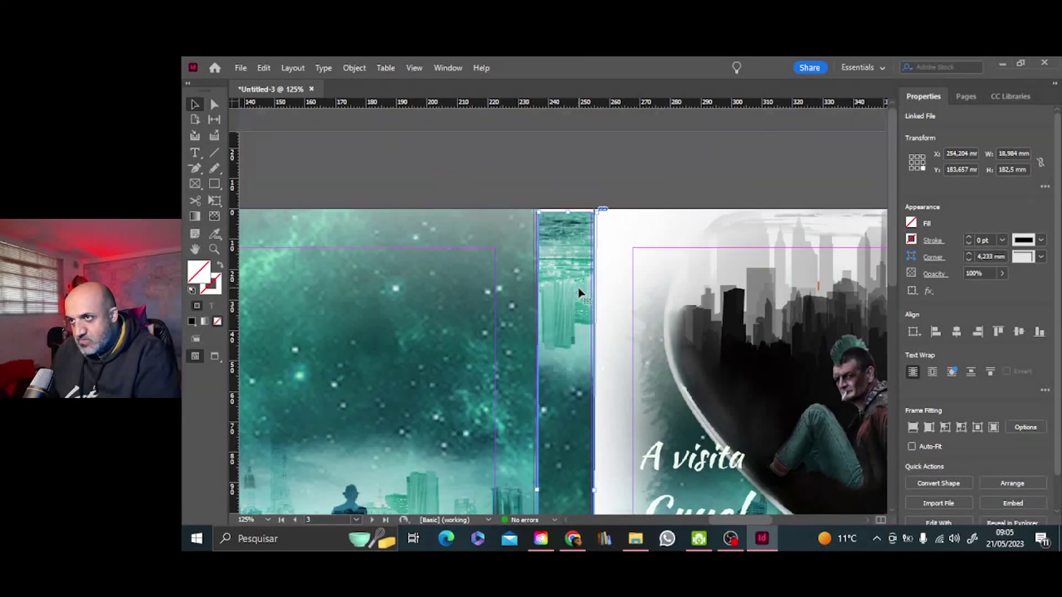
{"action": "left_click", "coordinate": [698, 157]}
Step: Examine the whole spread in preview mode and the seams between the two spine images and the back cover
{"action": "key", "text": "ctrl+minus"}
{"action": "key", "text": "ctrl+minus"}
{"action": "key", "text": "ctrl+minus"}
{"action": "key", "text": "ctrl+minus"}
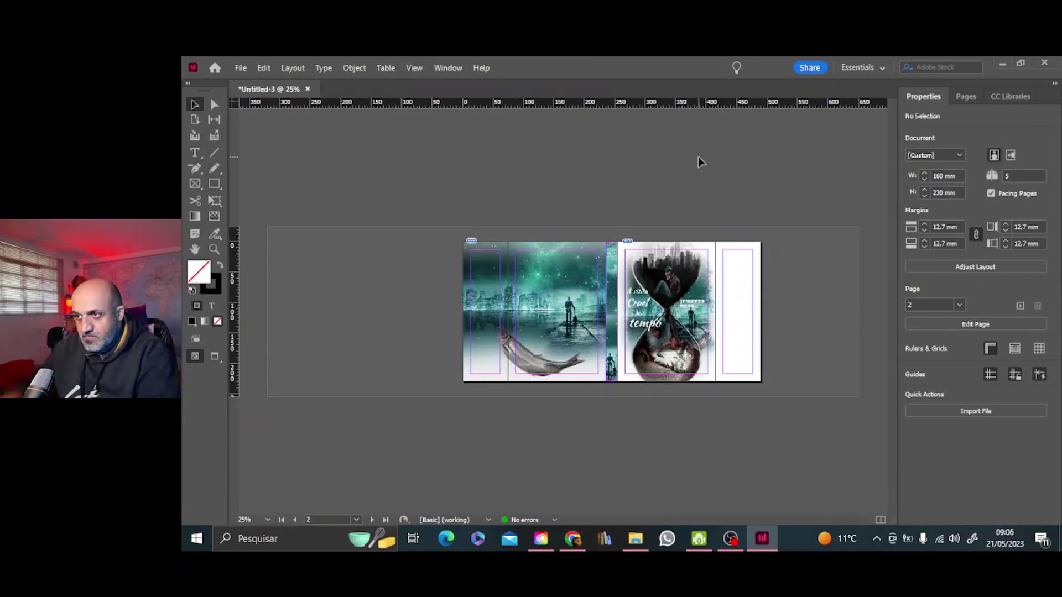
{"action": "key", "text": "ctrl+equal"}
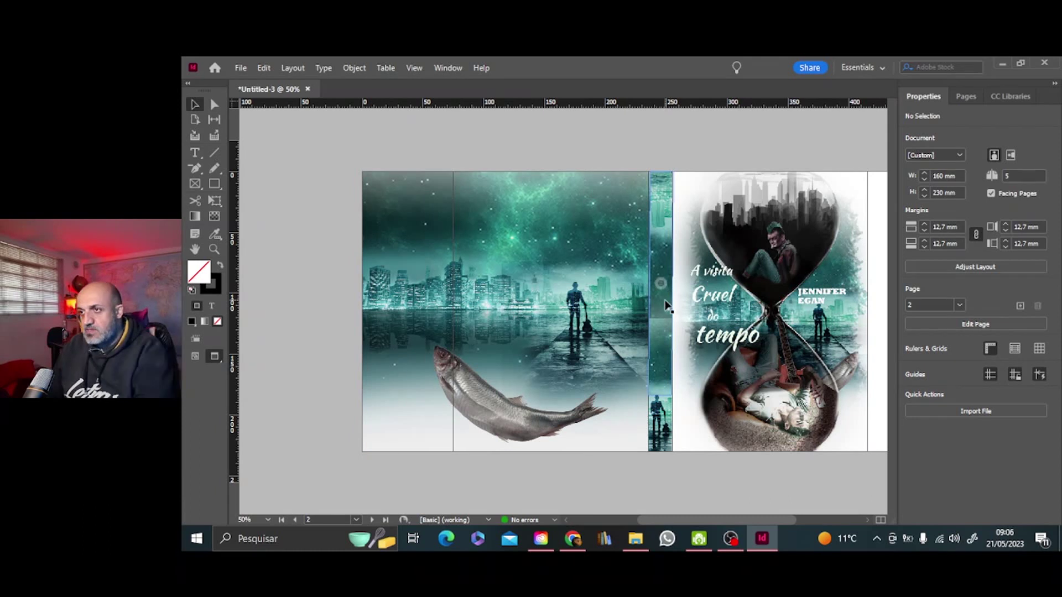
{"action": "key", "text": "ctrl+equal"}
{"action": "left_click", "coordinate": [703, 285]}
{"action": "left_click_drag", "start_coordinate": [692, 273], "coordinate": [690, 273]}
{"action": "left_click", "coordinate": [709, 274]}
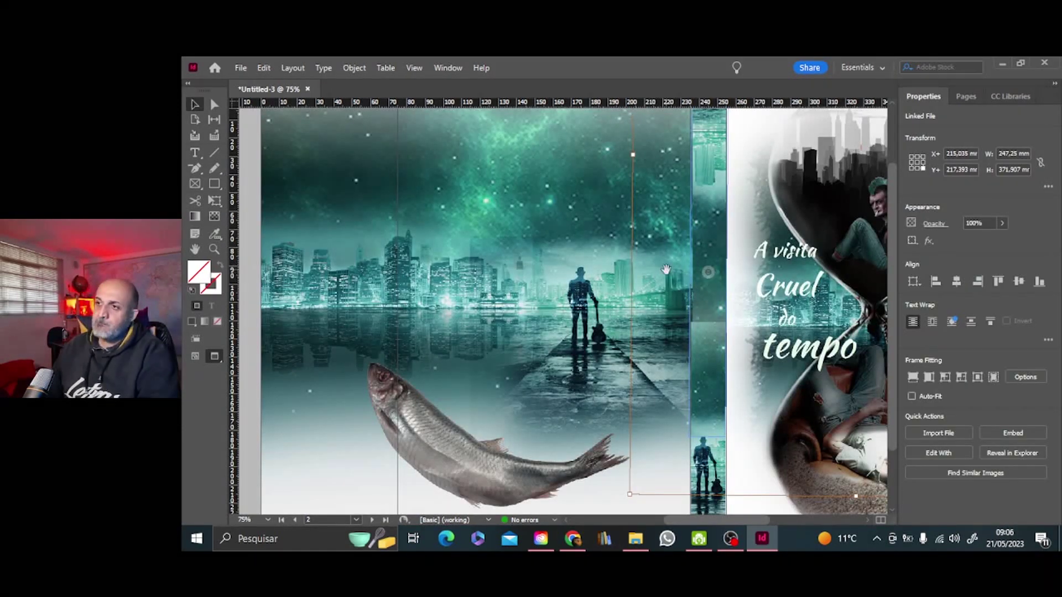
{"action": "left_click", "coordinate": [573, 251]}
{"action": "left_click_drag", "start_coordinate": [691, 313], "coordinate": [691, 317]}
{"action": "left_click", "coordinate": [713, 360]}
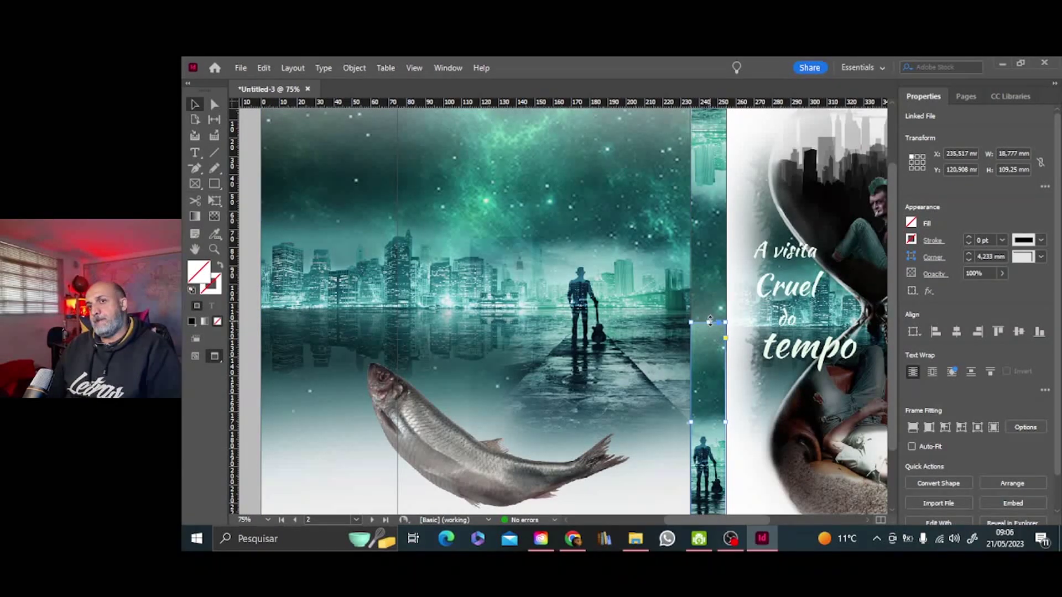
Step: Try to soften the seam between the two spine images by applying a gradient to the lower spine image
{"action": "left_click", "coordinate": [708, 419]}
{"action": "left_click", "coordinate": [715, 259]}
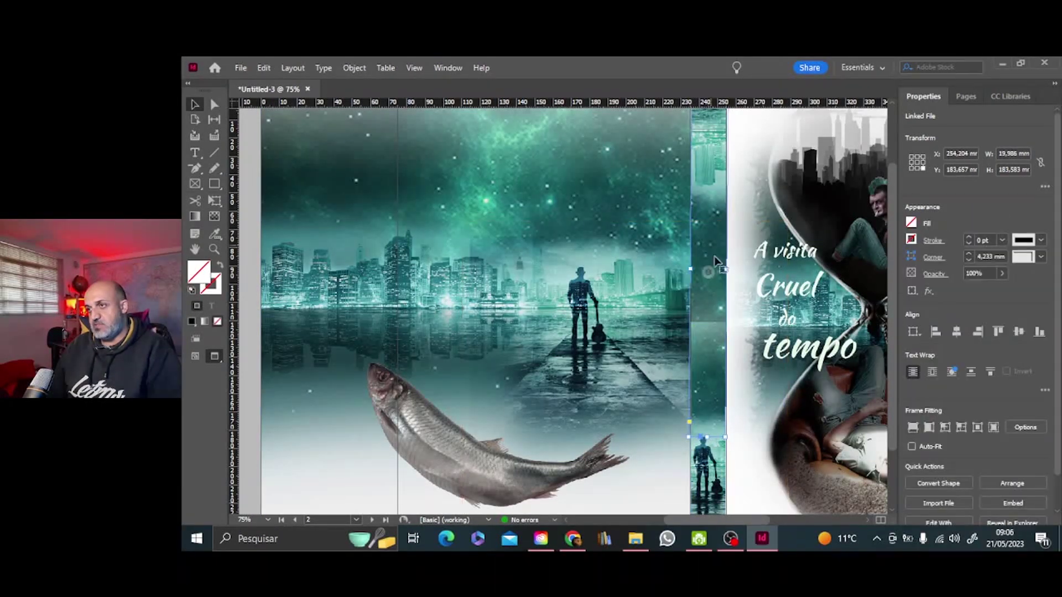
{"action": "left_click", "coordinate": [707, 419]}
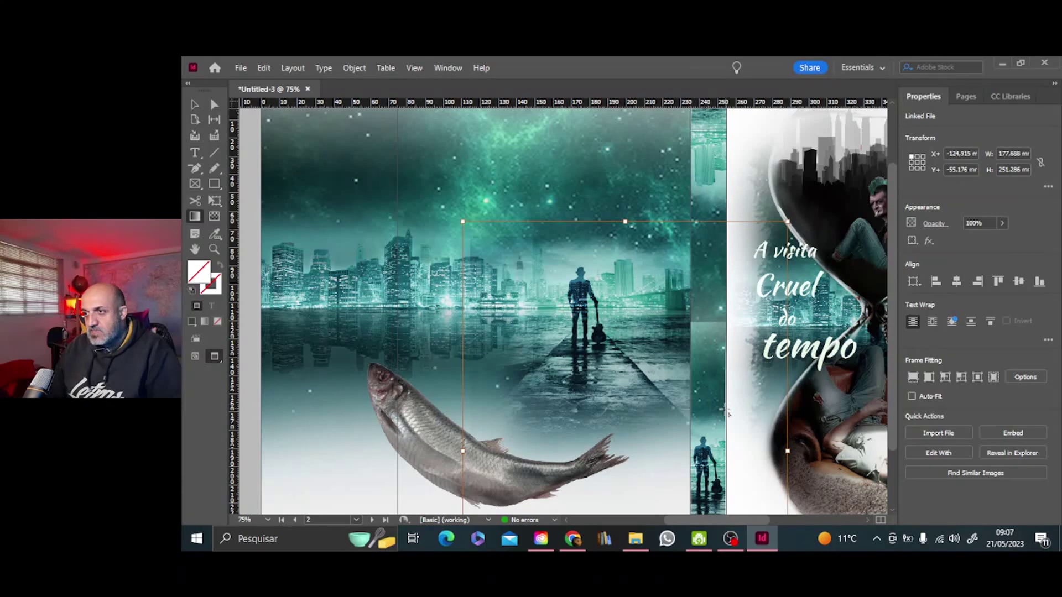
{"action": "key", "text": "v"}
{"action": "left_click", "coordinate": [692, 377]}
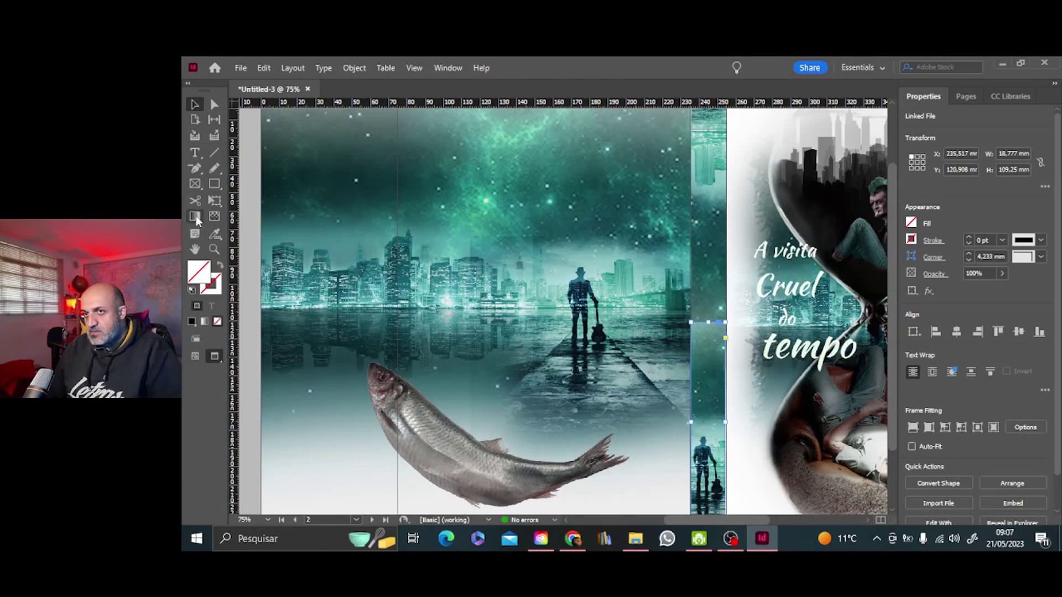
{"action": "left_click", "coordinate": [705, 339]}
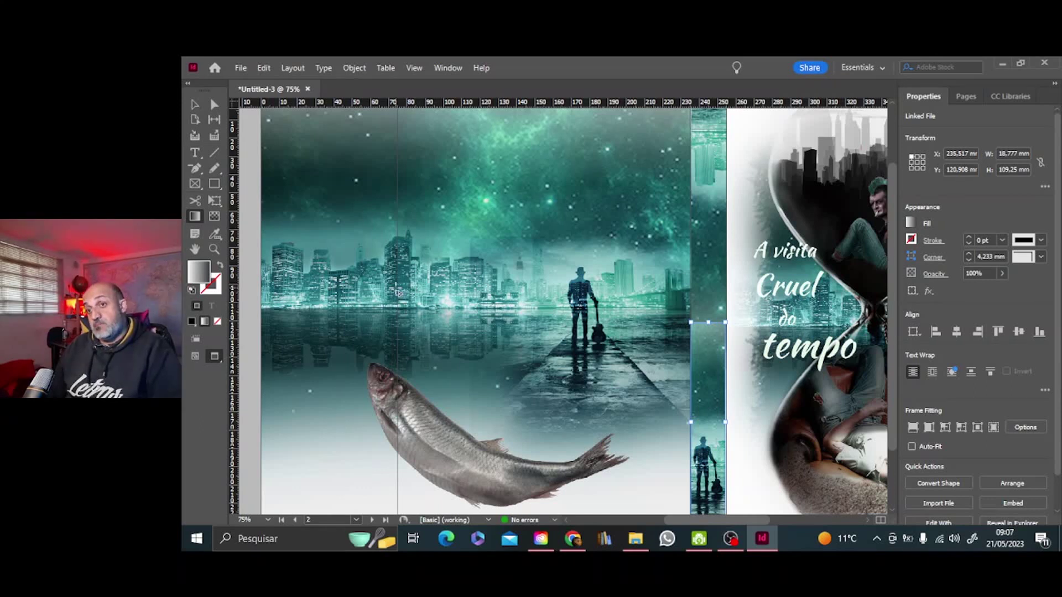
Step: Draw a rectangle 19.647 mm wide and 78 mm high across the spine, covering the seam between the two images
{"action": "left_click", "coordinate": [215, 184]}
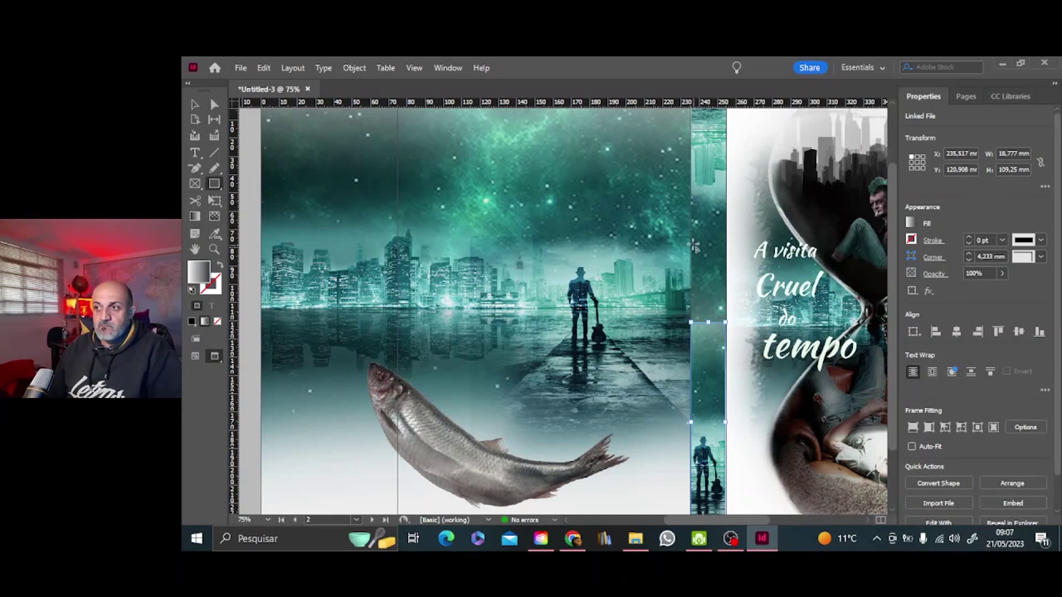
{"action": "mouse_move", "coordinate": [688, 231]}
{"action": "left_mouse_down"}
{"action": "mouse_move", "coordinate": [726, 324]}
{"action": "mouse_move", "coordinate": [729, 374]}
{"action": "left_mouse_up"}
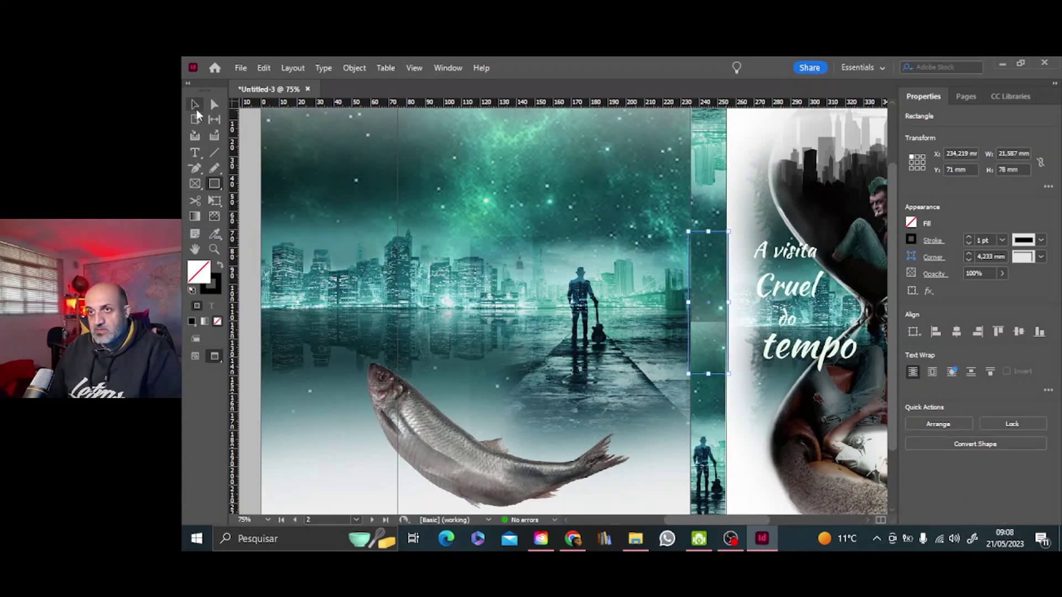
{"action": "left_click_drag", "start_coordinate": [689, 303], "coordinate": [691, 303]}
{"action": "left_click_drag", "start_coordinate": [728, 303], "coordinate": [726, 303]}
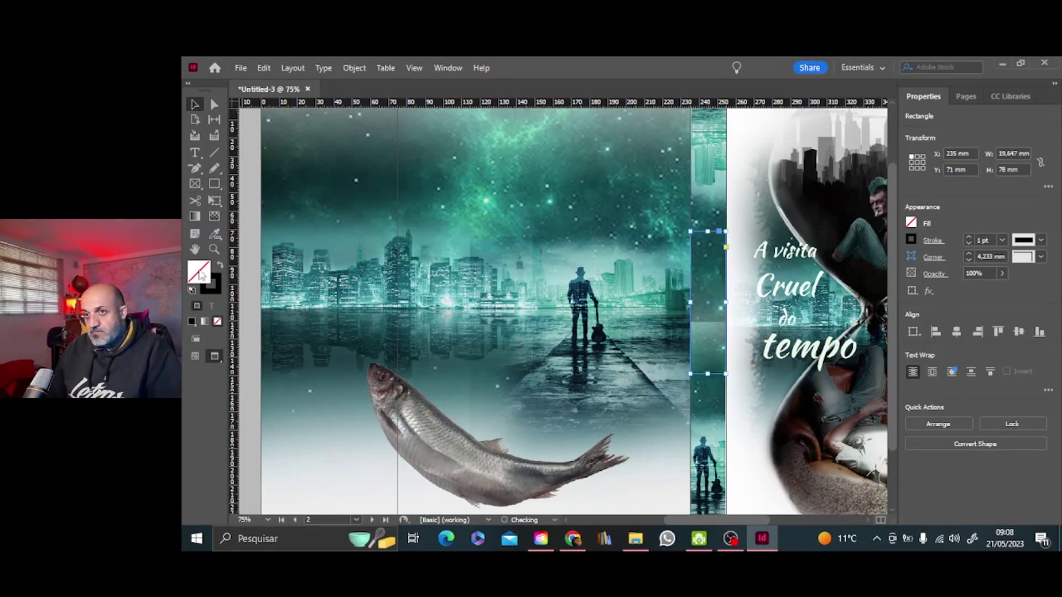
Step: Fill the spine rectangle with a teal colour sampled from the image below the seam
{"action": "double_click", "coordinate": [199, 272]}
{"action": "left_click_drag", "start_coordinate": [860, 172], "coordinate": [895, 173]}
{"action": "left_click", "coordinate": [1000, 378]}
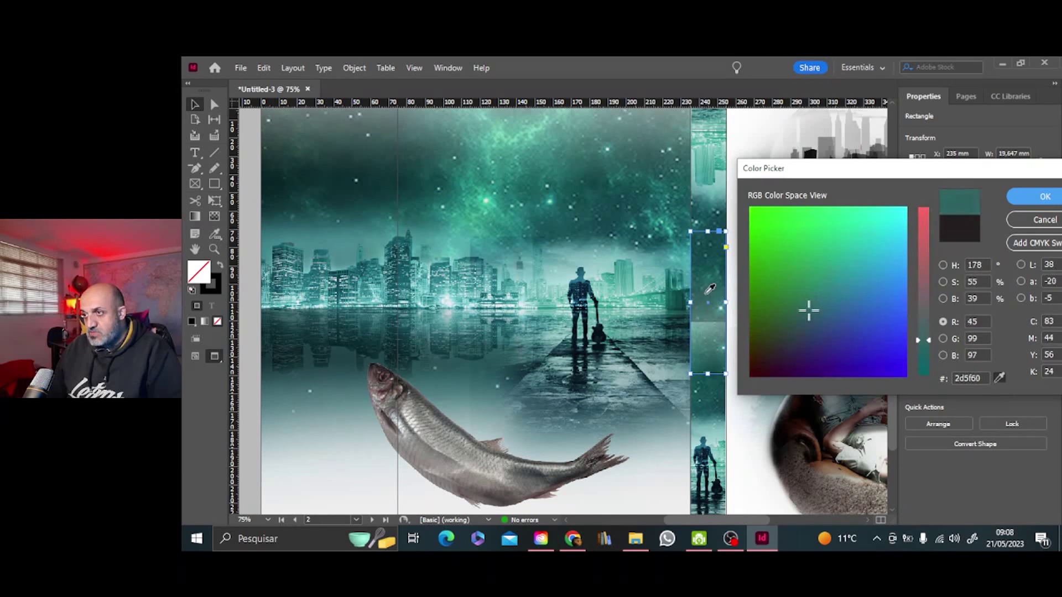
{"action": "left_click", "coordinate": [717, 352]}
{"action": "left_click", "coordinate": [716, 350]}
{"action": "left_click", "coordinate": [1026, 198]}
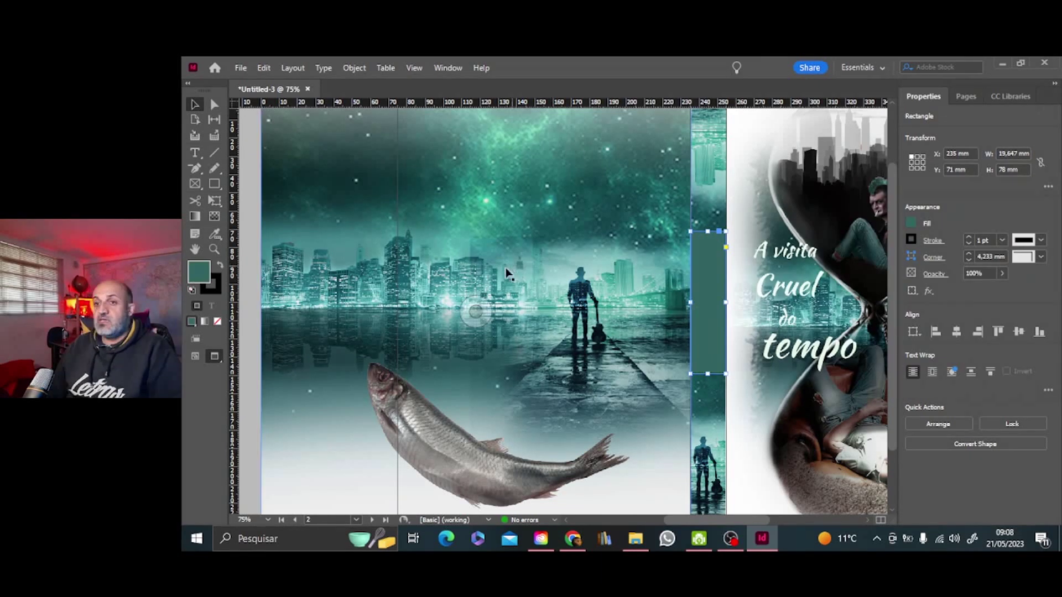
Step: Try vertical black-and-white gradients in both directions on the spine rectangle and undo them
{"action": "left_click_drag", "start_coordinate": [714, 367], "coordinate": [709, 299]}
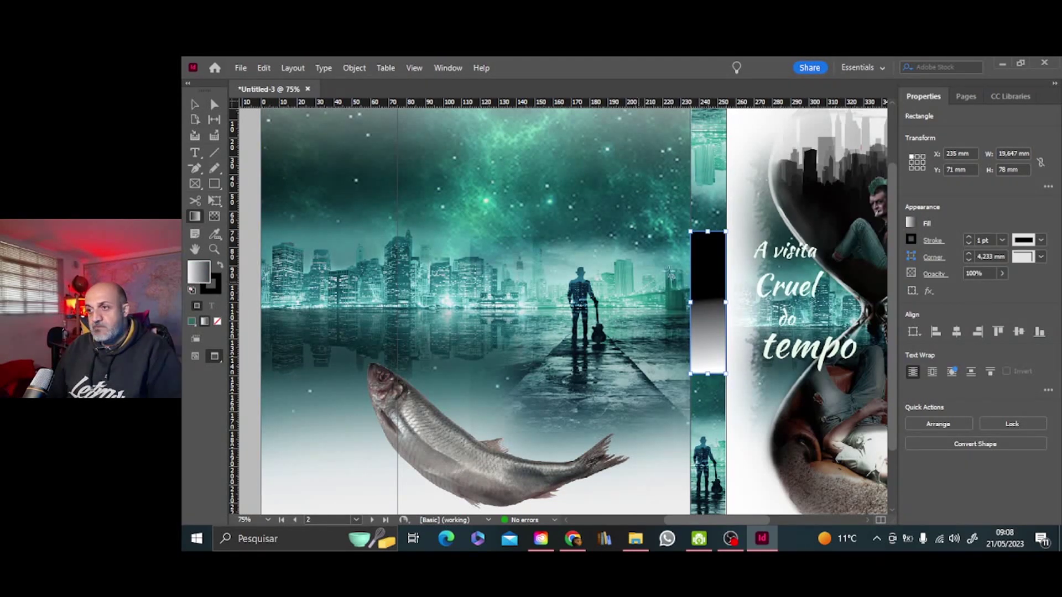
{"action": "left_click_drag", "start_coordinate": [709, 235], "coordinate": [714, 327]}
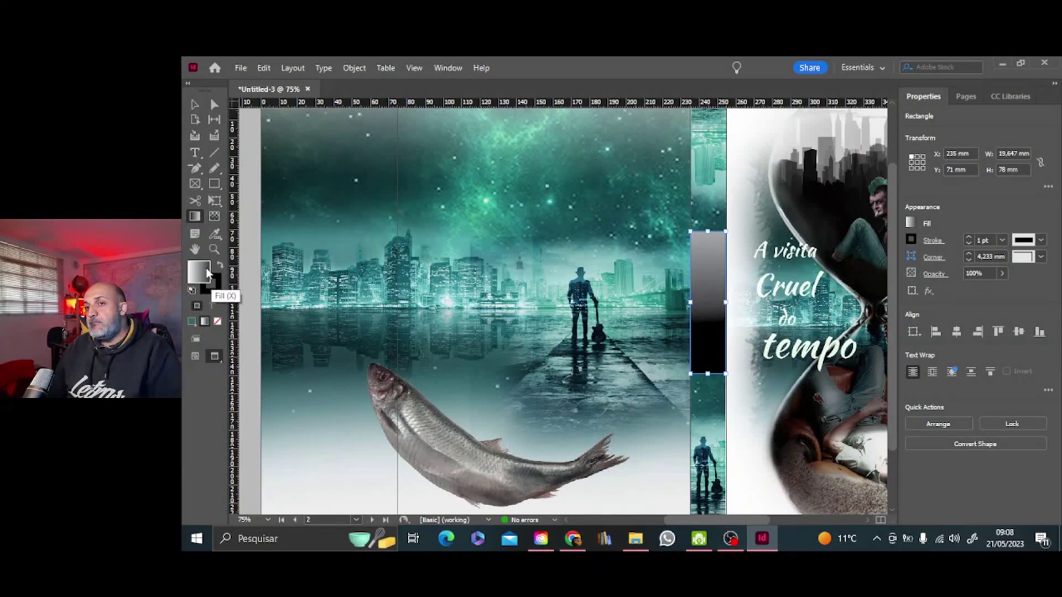
{"action": "key", "text": "ctrl+z"}
{"action": "key", "text": "ctrl+z"}
{"action": "key", "text": "ctrl+z"}
Step: Reduce the spine rectangle's opacity to 75% and lower its upper edge towards the seam between the images
{"action": "left_click", "coordinate": [1003, 274]}
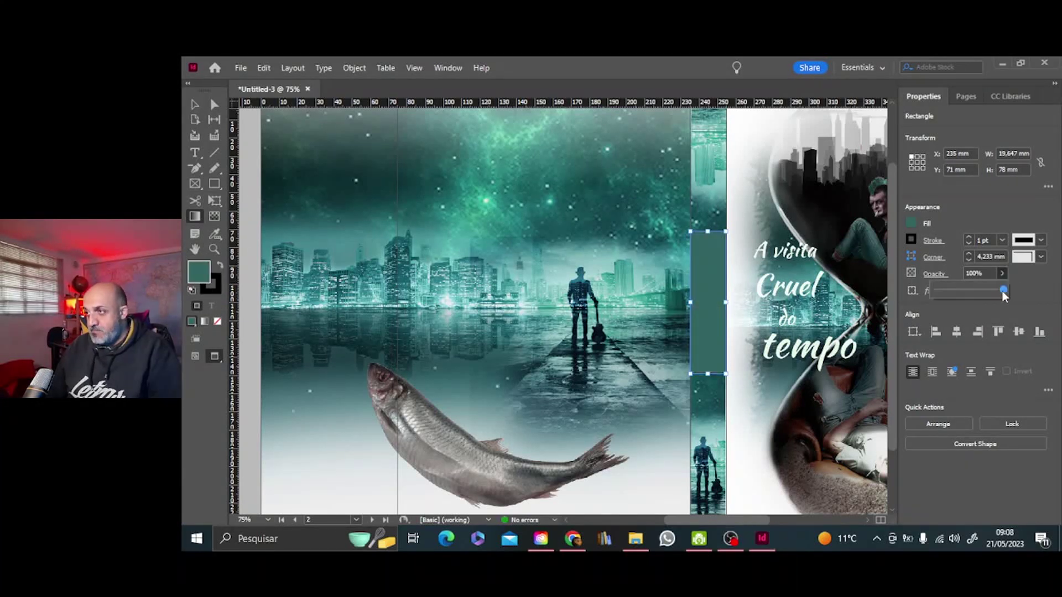
{"action": "left_click", "coordinate": [707, 246]}
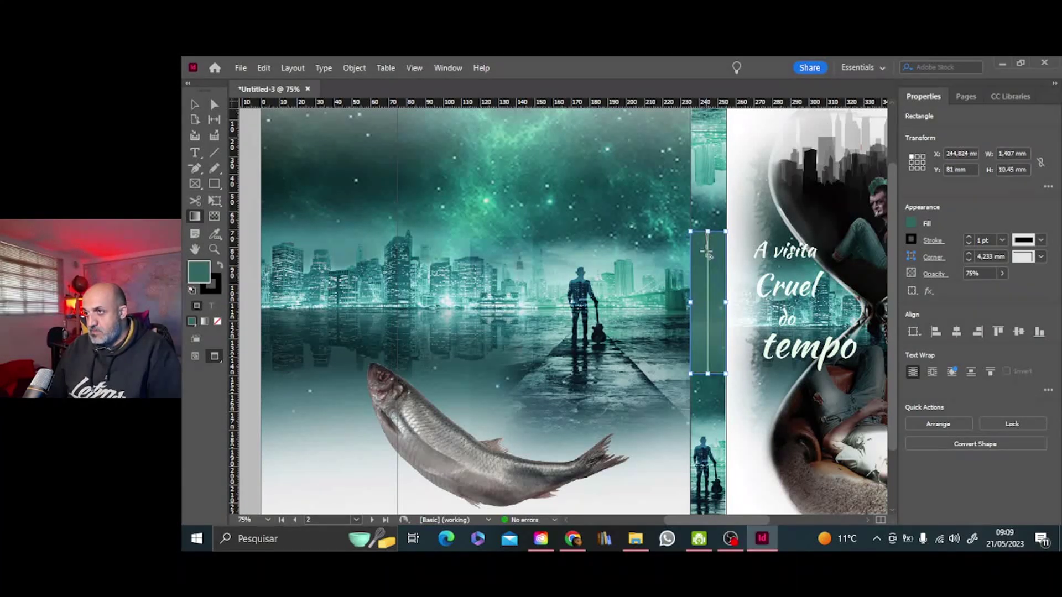
{"action": "key", "text": "ctrl+z"}
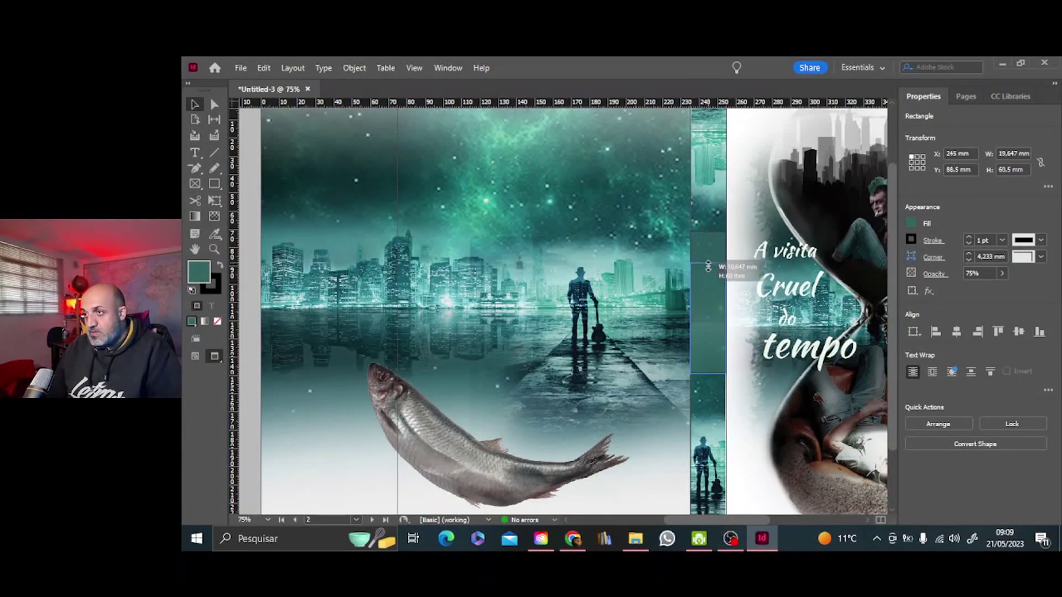
{"action": "left_click", "coordinate": [761, 390]}
{"action": "scroll", "coordinate": [761, 390], "scroll_direction": "down", "scroll_amount": 1}
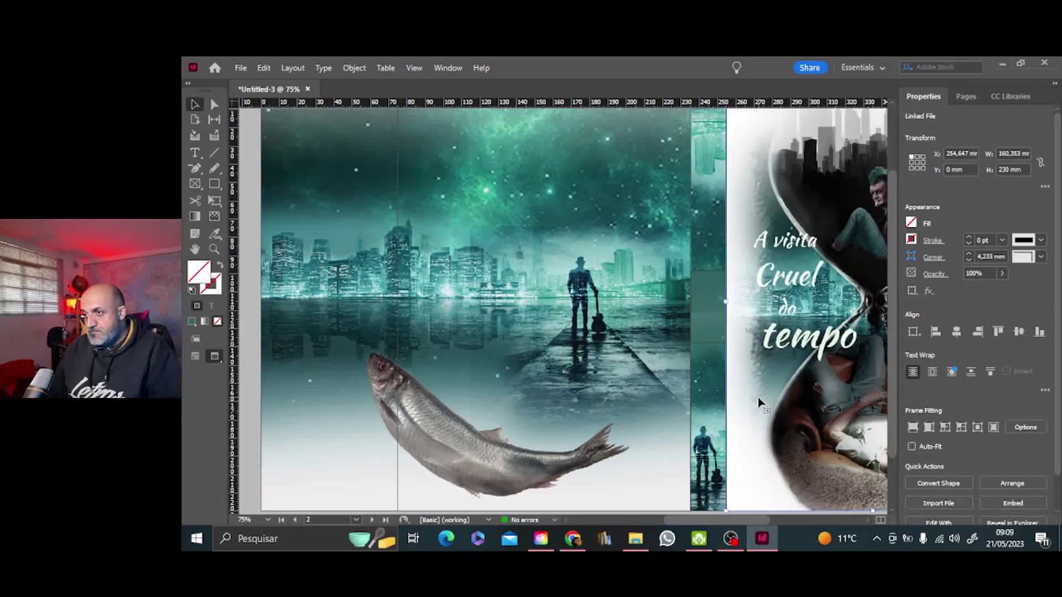
{"action": "scroll", "coordinate": [751, 400], "scroll_direction": "up", "scroll_amount": 2}
Step: Extend the teal rectangle up and down over the whole spine, to a height of 228 mm
{"action": "left_click", "coordinate": [710, 323]}
{"action": "left_click_drag", "start_coordinate": [709, 304], "coordinate": [714, 127]}
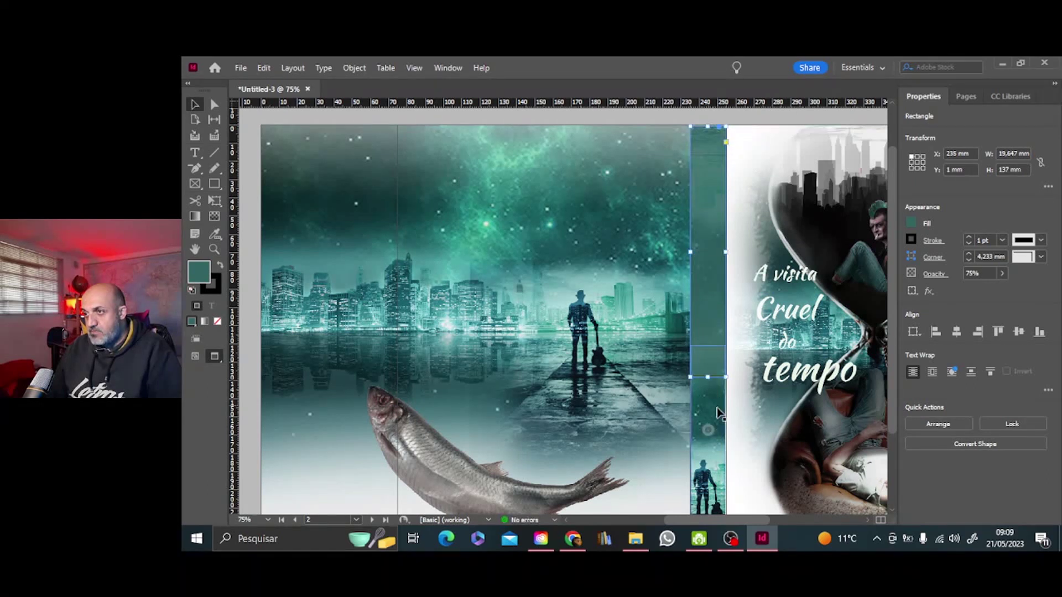
{"action": "scroll", "coordinate": [713, 133], "scroll_direction": "down", "scroll_amount": 2}
{"action": "left_click_drag", "start_coordinate": [708, 276], "coordinate": [711, 443]}
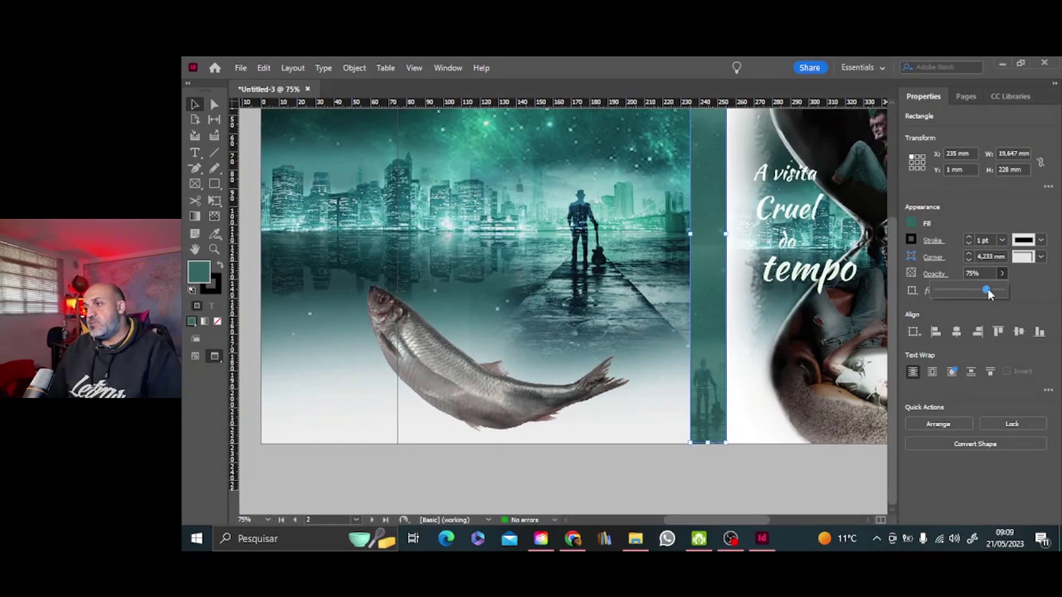
Step: Set the spine rectangle's opacity to 52%, check the spread in preview, and return to normal view
{"action": "left_click_drag", "start_coordinate": [988, 289], "coordinate": [973, 292]}
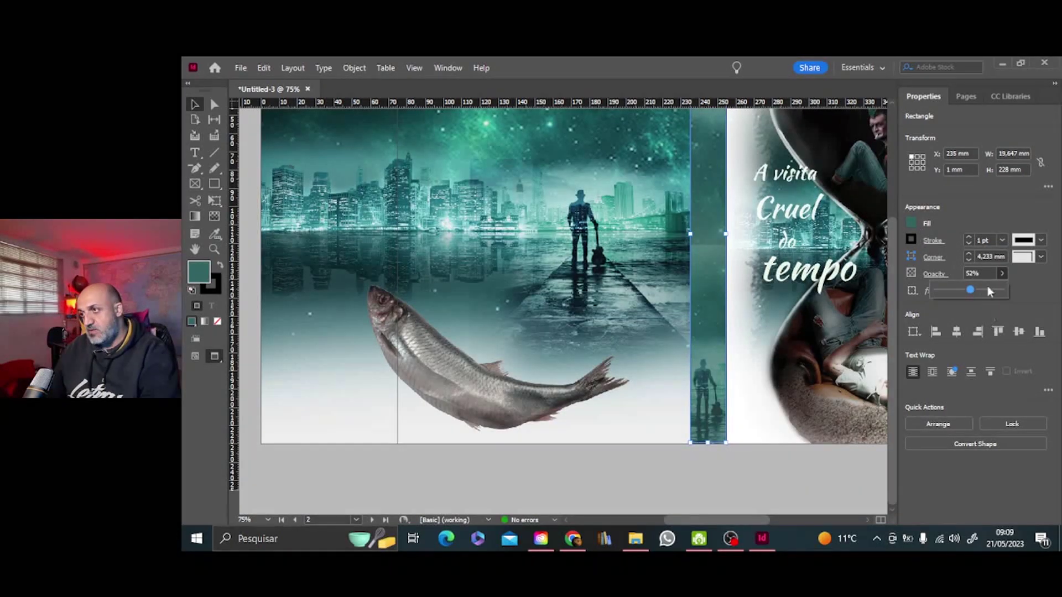
{"action": "left_click", "coordinate": [822, 433]}
{"action": "key", "text": "ctrl+="}
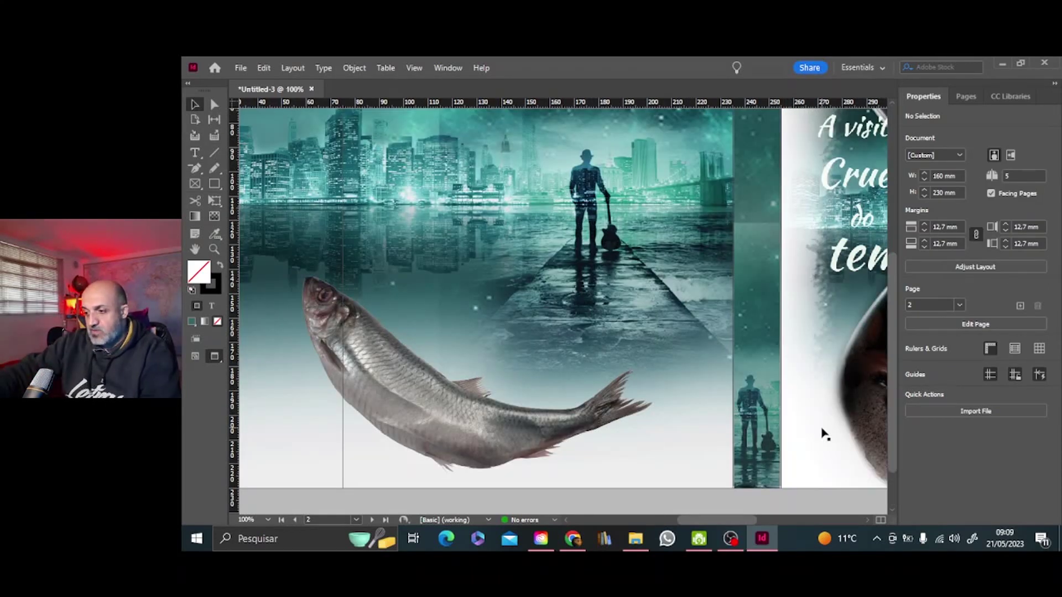
{"action": "key", "text": "ctrl+-"}
{"action": "key", "text": "ctrl+-"}
{"action": "key", "text": "ctrl+-"}
{"action": "key", "text": "ctrl+="}
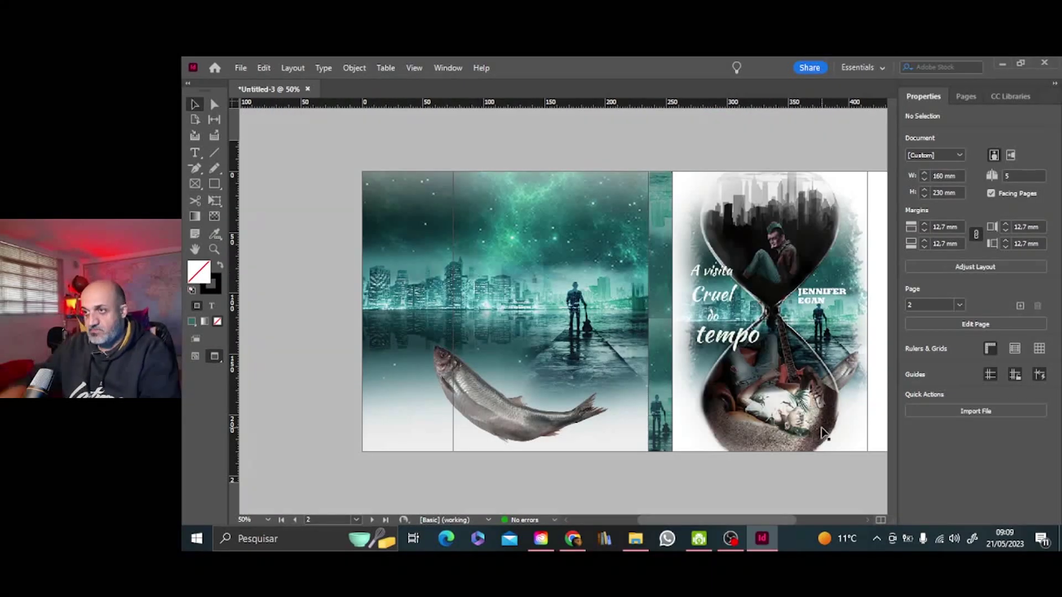
{"action": "left_click_drag", "start_coordinate": [724, 521], "coordinate": [742, 515]}
{"action": "key", "text": "w"}
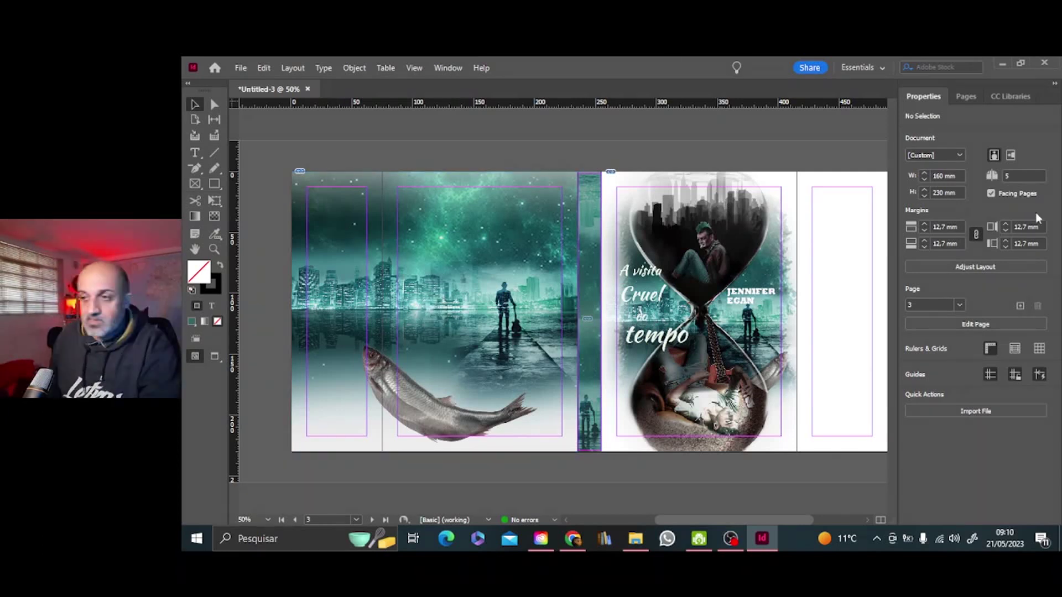
Step: Switch to the browser, search for "a visita cruel do tempo intrins" and open the book's page on the publisher's site
{"action": "key", "text": "alt+Tab"}
{"action": "key", "text": "ctrl+t"}
{"action": "type", "text": "a visit"}
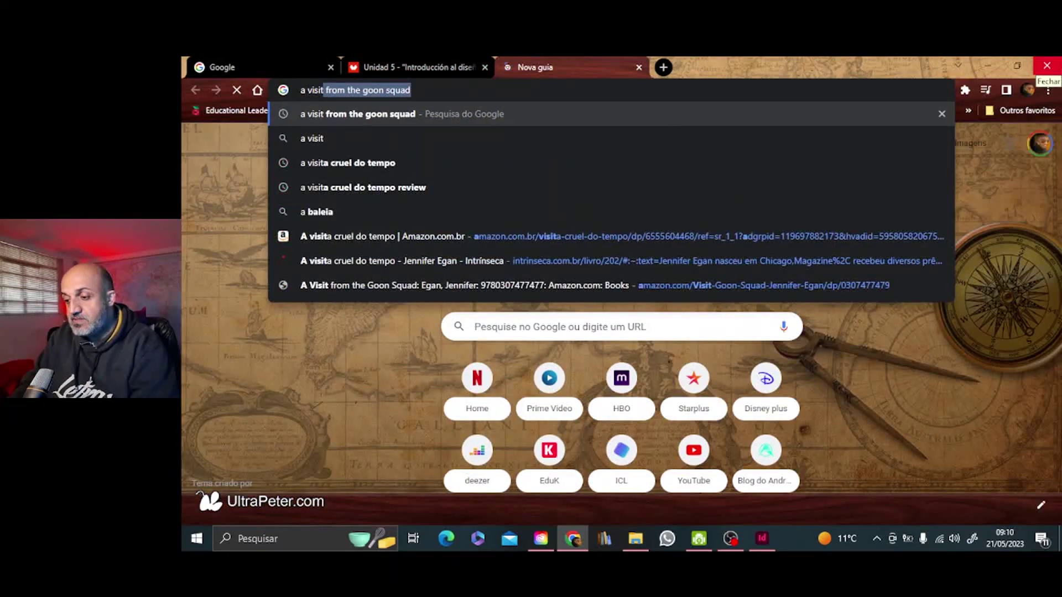
{"action": "type", "text": "a cruel do tempo intrins"}
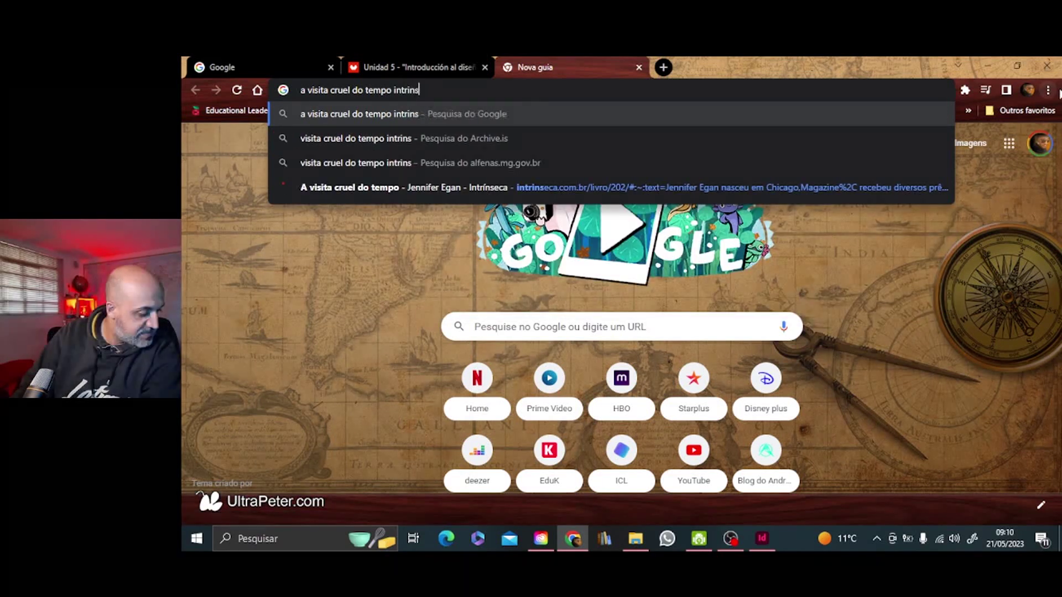
{"action": "key", "text": "Return"}
{"action": "left_click", "coordinate": [682, 399]}
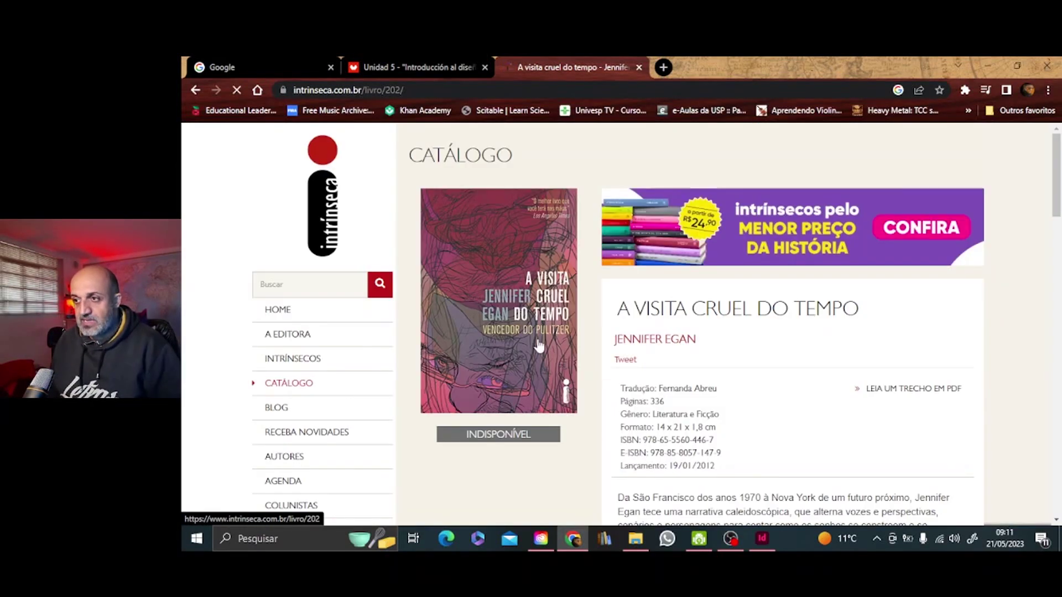
Step: Open the author's page on the publisher's site and copy the biography paragraph
{"action": "scroll", "coordinate": [702, 332], "scroll_direction": "down", "scroll_amount": 12}
{"action": "left_click", "coordinate": [699, 241]}
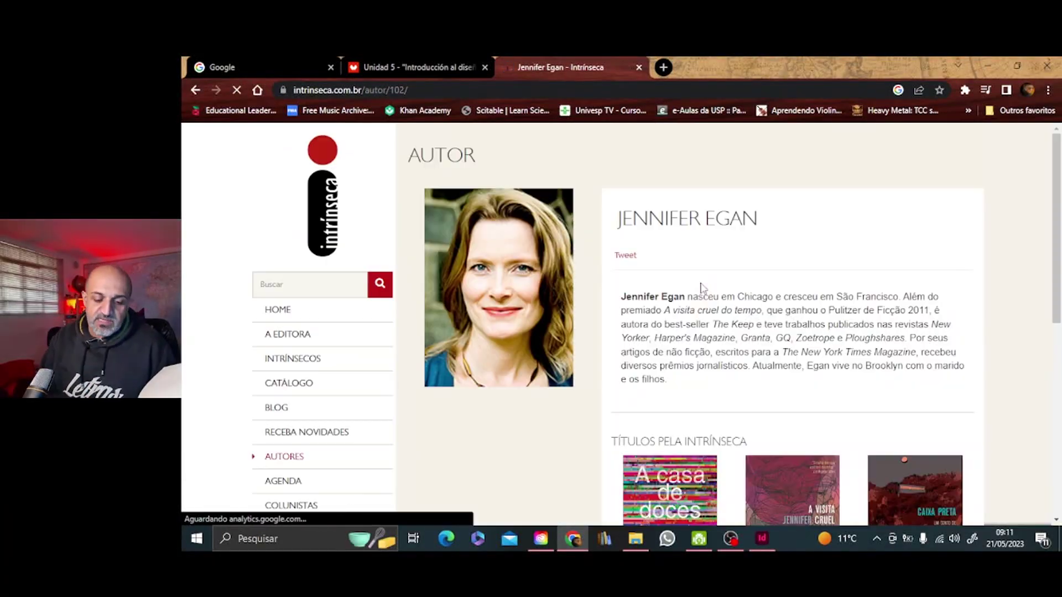
{"action": "scroll", "coordinate": [800, 274], "scroll_direction": "down", "scroll_amount": 3}
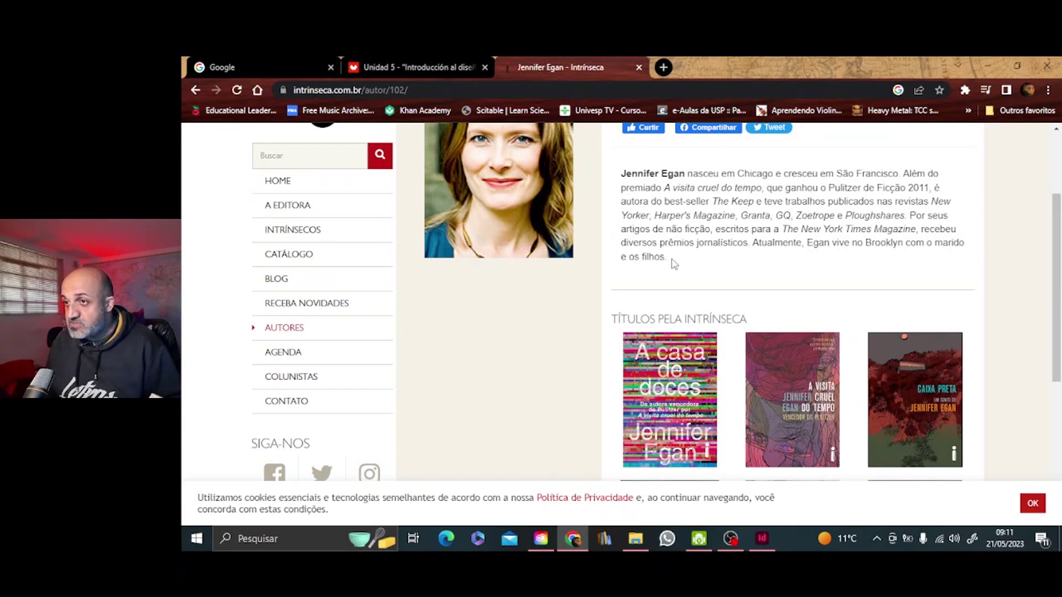
{"action": "left_click_drag", "start_coordinate": [674, 263], "coordinate": [620, 173]}
Step: Switch back to InDesign and paste the author's biography into a text frame about 49.6 × 137.3 mm on the back flap
{"action": "key", "text": "alt+Tab"}
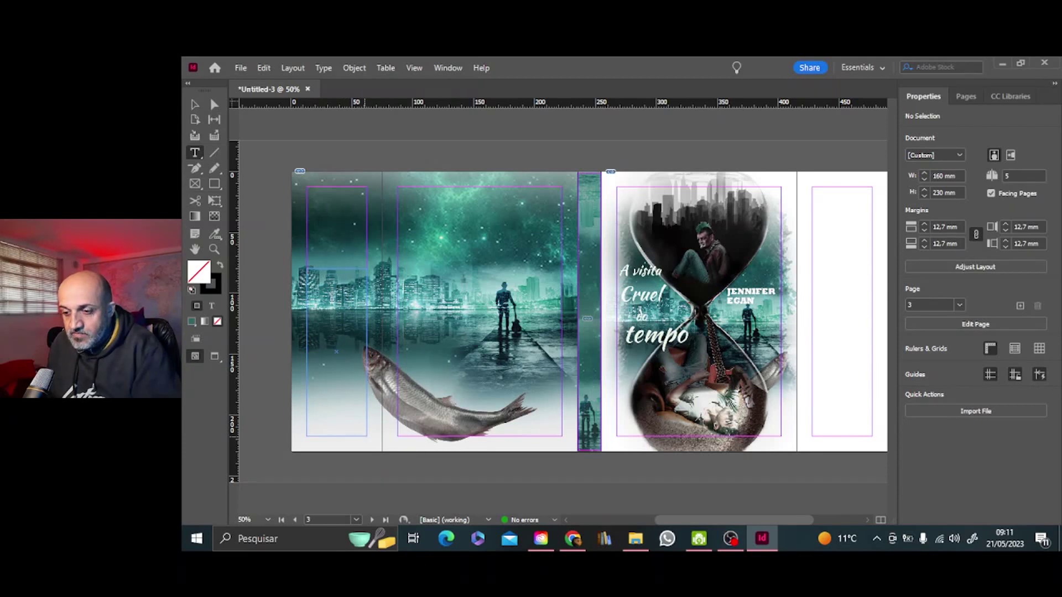
{"action": "left_click", "coordinate": [326, 298]}
{"action": "key", "text": "ctrl+v"}
Step: Select the whole biography text on the flap and set its fill colour to white
{"action": "left_click_drag", "start_coordinate": [353, 378], "coordinate": [304, 271]}
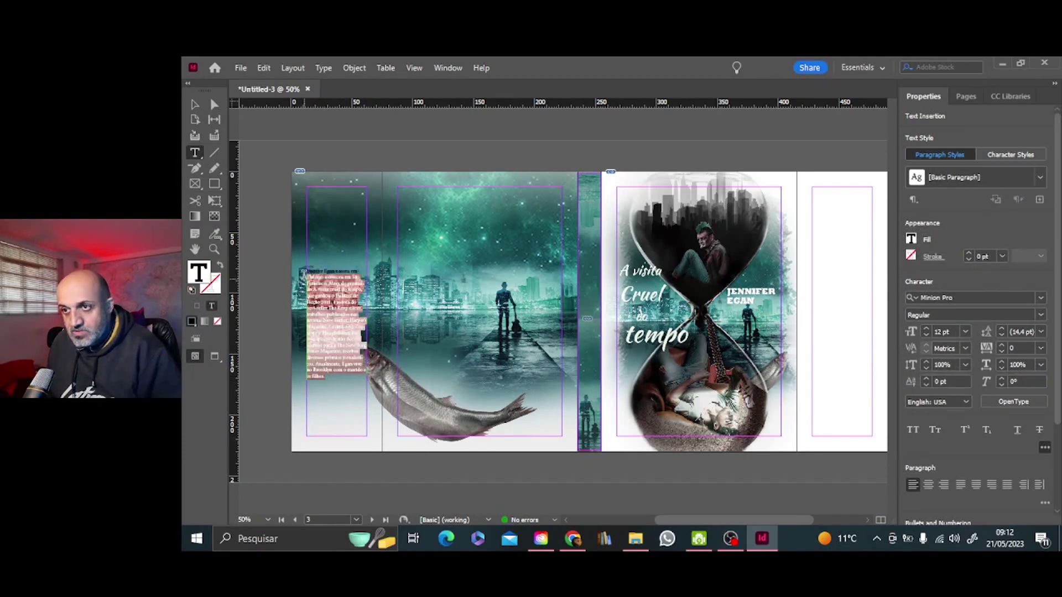
{"action": "double_click", "coordinate": [203, 271]}
{"action": "left_click", "coordinate": [907, 207]}
{"action": "left_click", "coordinate": [925, 204]}
{"action": "left_click", "coordinate": [1038, 197]}
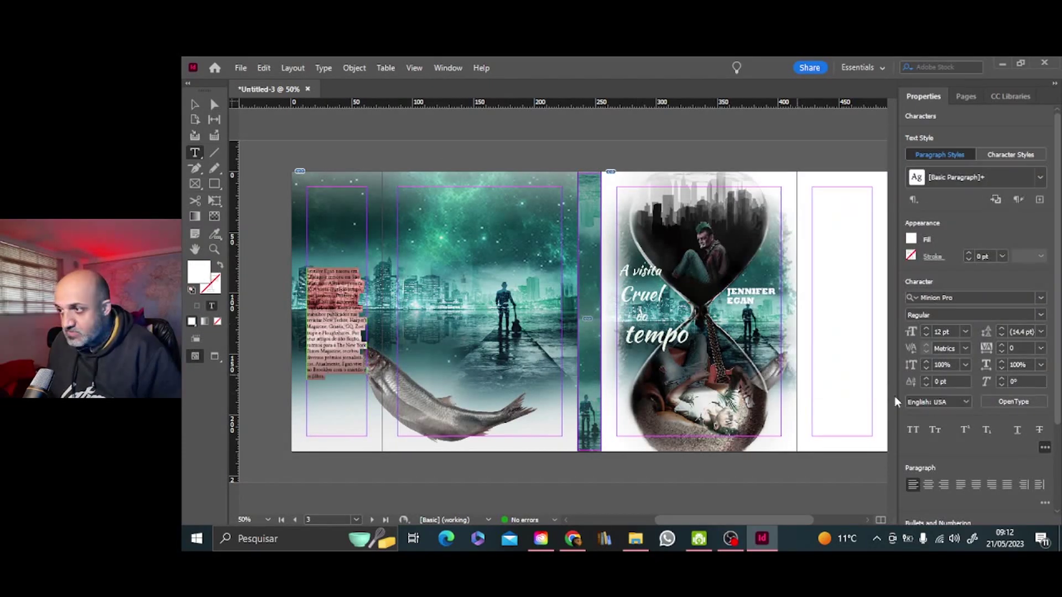
Step: Justify the biography with its last line aligned left and set its language to Brazilian Portuguese
{"action": "left_click", "coordinate": [960, 484]}
{"action": "left_click", "coordinate": [938, 402]}
{"action": "scroll", "coordinate": [887, 322], "scroll_direction": "up", "scroll_amount": 3}
{"action": "left_click", "coordinate": [894, 300]}
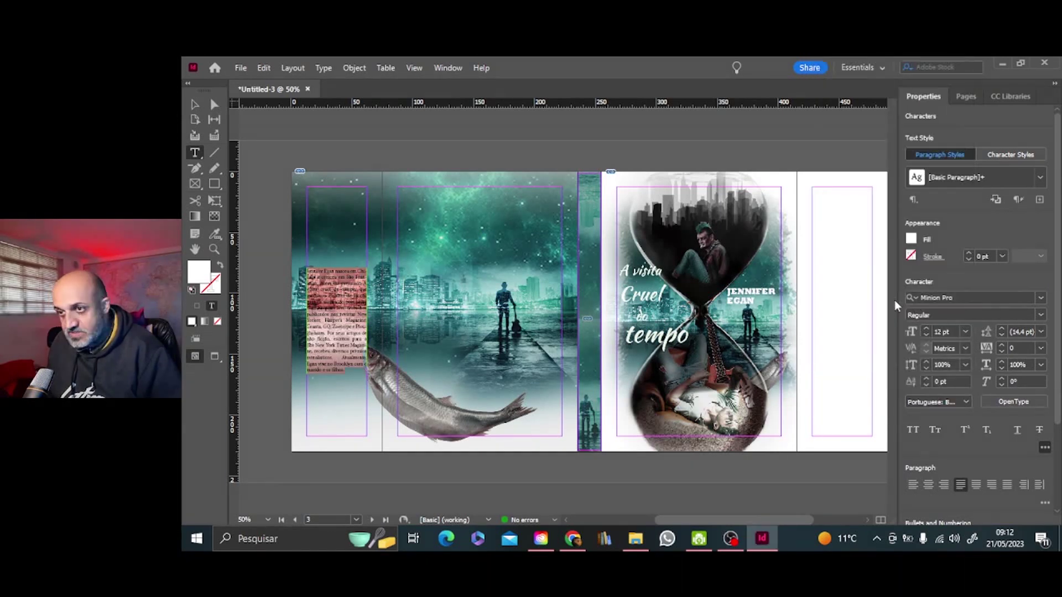
{"action": "key", "text": "Escape"}
Step: Examine the biography's readability over the city background on the flap, with the guides hidden in preview mode
{"action": "key", "text": "ctrl+equal"}
{"action": "key", "text": "ctrl+equal"}
{"action": "key", "text": "ctrl+equal"}
{"action": "key", "text": "ctrl+equal"}
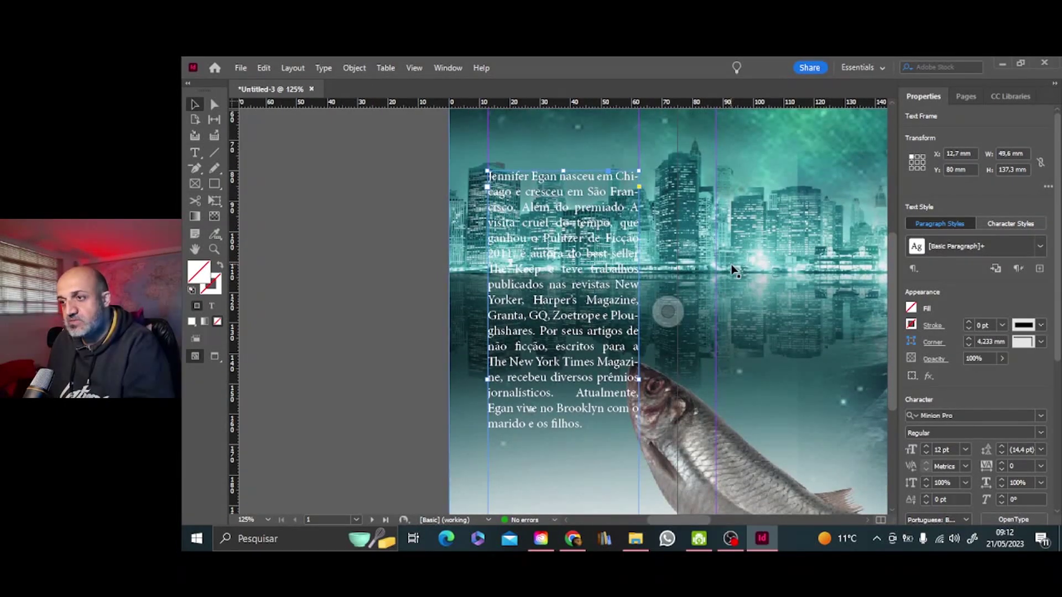
{"action": "left_click", "coordinate": [732, 265]}
{"action": "scroll", "coordinate": [735, 264], "scroll_direction": "up", "scroll_amount": 1}
{"action": "scroll", "coordinate": [736, 265], "scroll_direction": "down", "scroll_amount": 6}
{"action": "scroll", "coordinate": [736, 264], "scroll_direction": "up", "scroll_amount": 5}
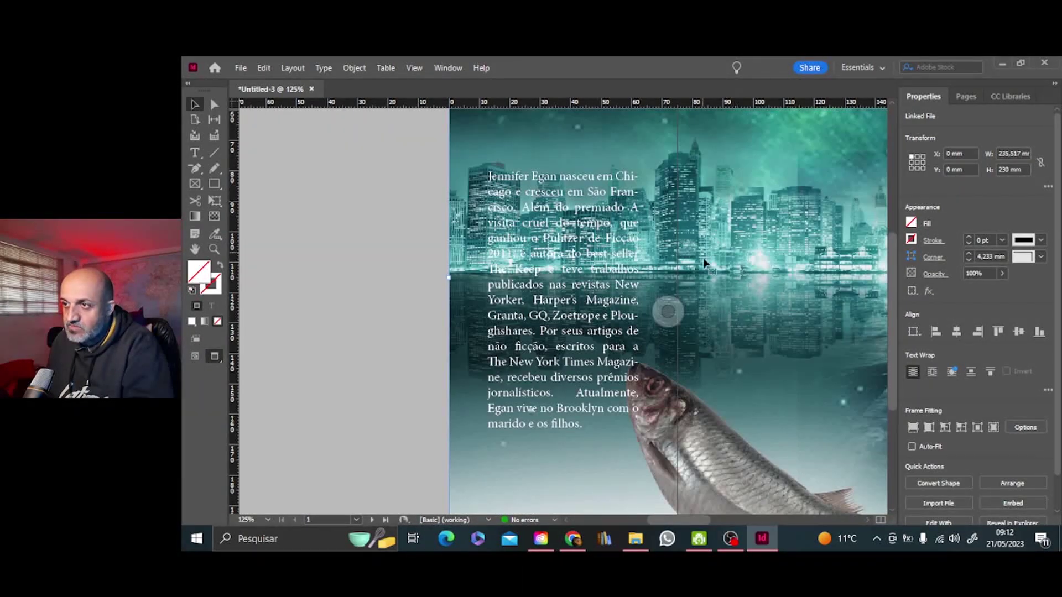
{"action": "scroll", "coordinate": [781, 243], "scroll_direction": "down", "scroll_amount": 2}
{"action": "scroll", "coordinate": [780, 235], "scroll_direction": "up", "scroll_amount": 3}
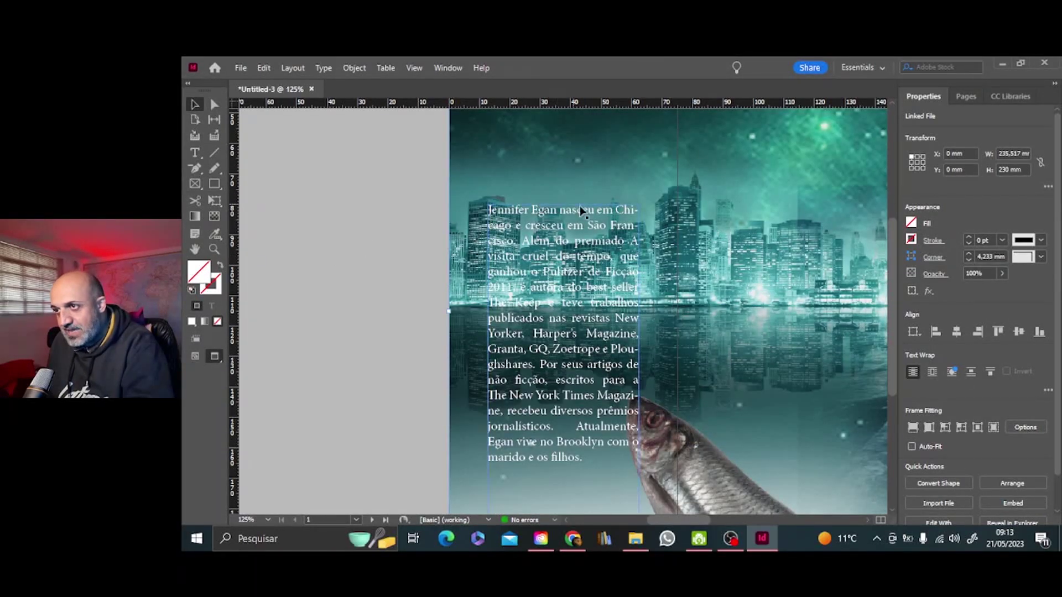
Step: Return to normal view and draw a rectangle about 58 × 91.5 mm around the biography text
{"action": "key", "text": "w"}
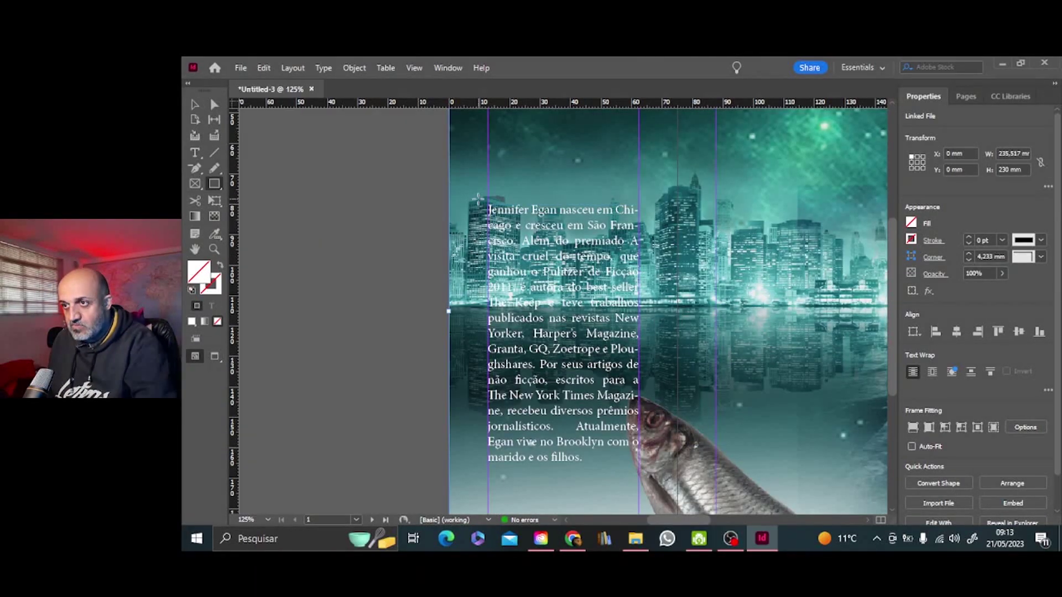
{"action": "left_click_drag", "start_coordinate": [476, 200], "coordinate": [650, 479]}
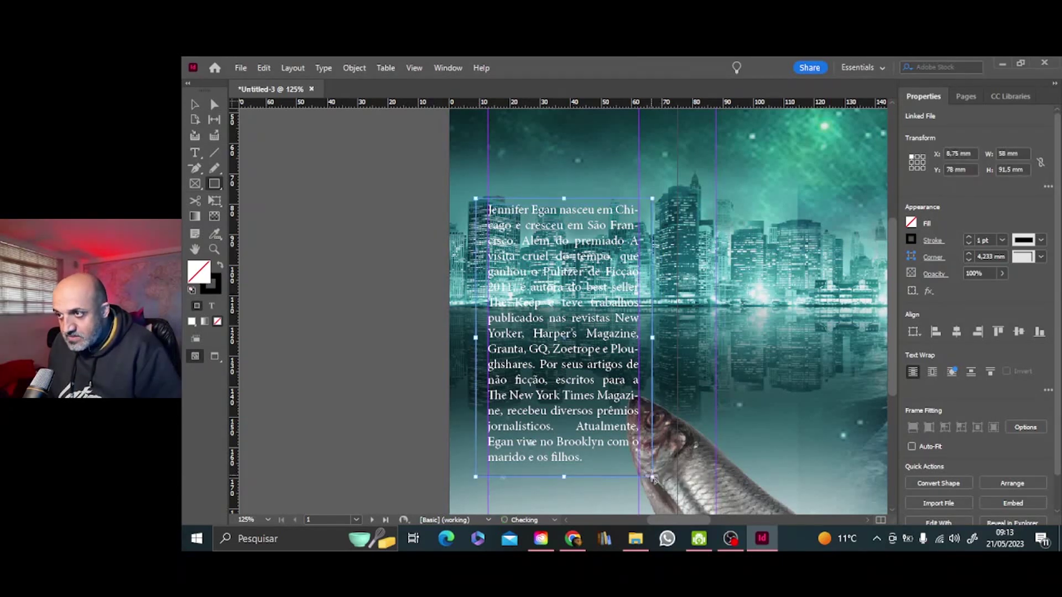
Step: Fill the rectangle with the dark teal #235a5d sampled from the background image
{"action": "double_click", "coordinate": [202, 274]}
{"action": "left_click", "coordinate": [999, 377]}
{"action": "left_click", "coordinate": [907, 359]}
{"action": "left_click", "coordinate": [694, 384]}
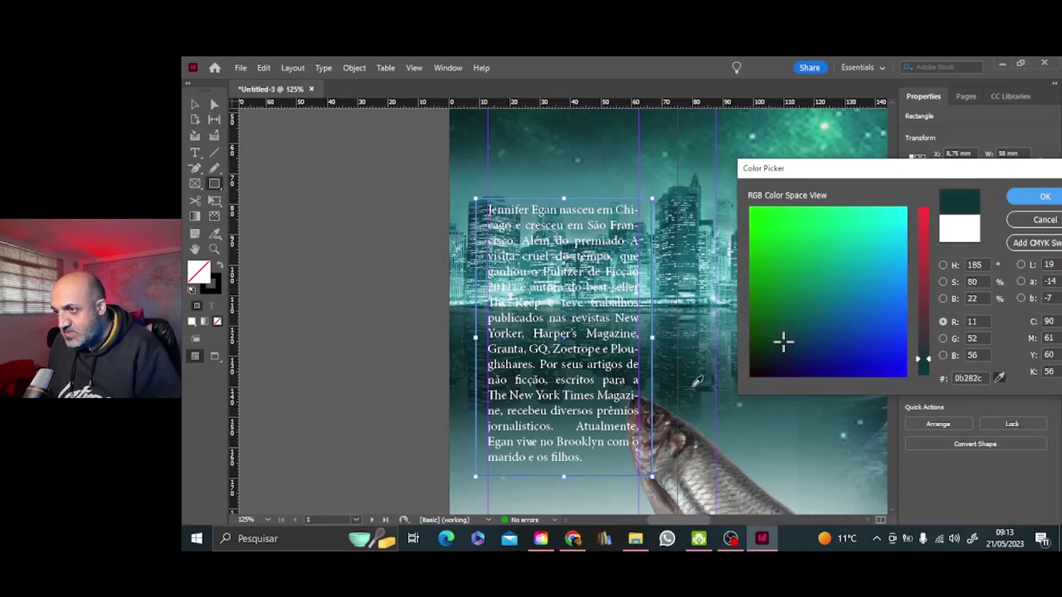
{"action": "left_click_drag", "start_coordinate": [679, 270], "coordinate": [643, 146]}
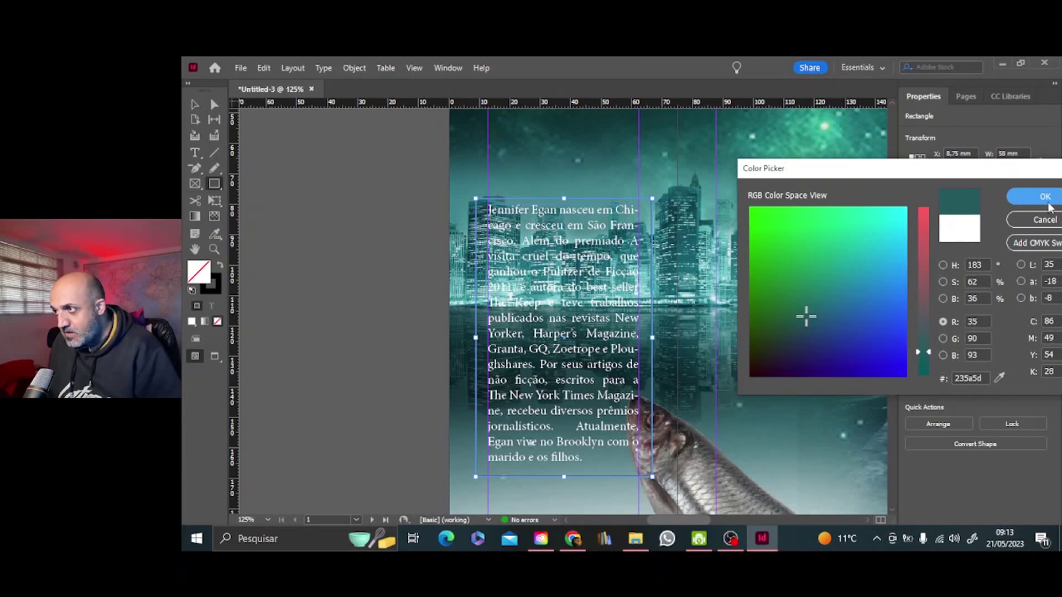
{"action": "left_click", "coordinate": [1044, 199]}
Step: Bring the biography text in front of the teal rectangle and position the rectangle evenly around the text
{"action": "left_click_drag", "start_coordinate": [561, 303], "coordinate": [594, 309]}
{"action": "right_click", "coordinate": [491, 267]}
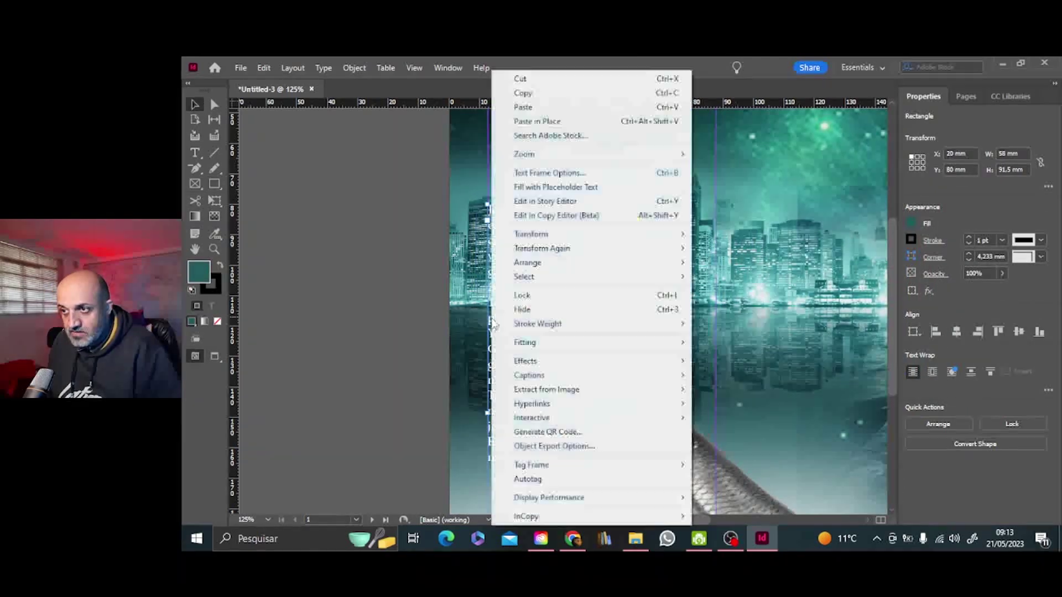
{"action": "mouse_move", "coordinate": [541, 266]}
{"action": "left_click", "coordinate": [719, 261]}
{"action": "left_click_drag", "start_coordinate": [647, 271], "coordinate": [612, 267]}
{"action": "key", "text": "Up"}
{"action": "key", "text": "Up"}
{"action": "key", "text": "Up"}
{"action": "key", "text": "Up"}
{"action": "key", "text": "Up"}
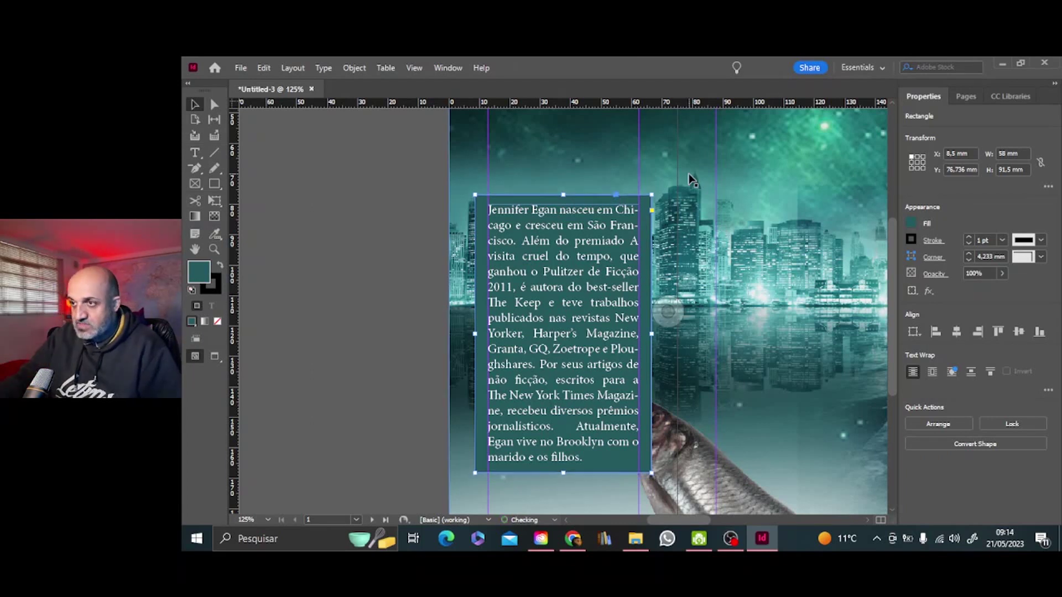
Step: Reduce the teal rectangle's opacity to 59% and remove its stroke
{"action": "left_click", "coordinate": [939, 275]}
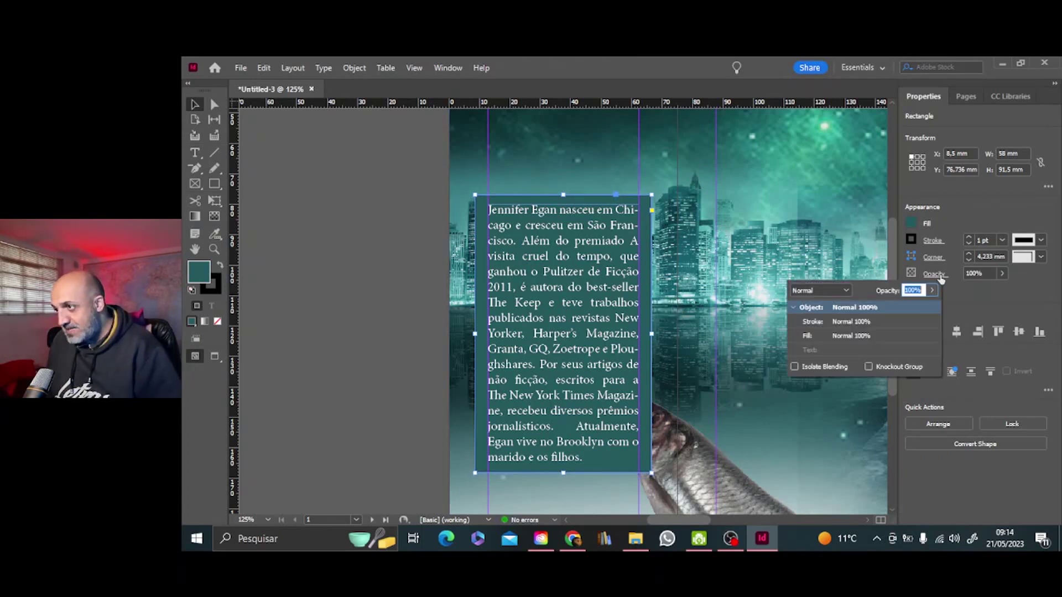
{"action": "left_click", "coordinate": [1002, 274]}
{"action": "left_click_drag", "start_coordinate": [1002, 290], "coordinate": [975, 293]}
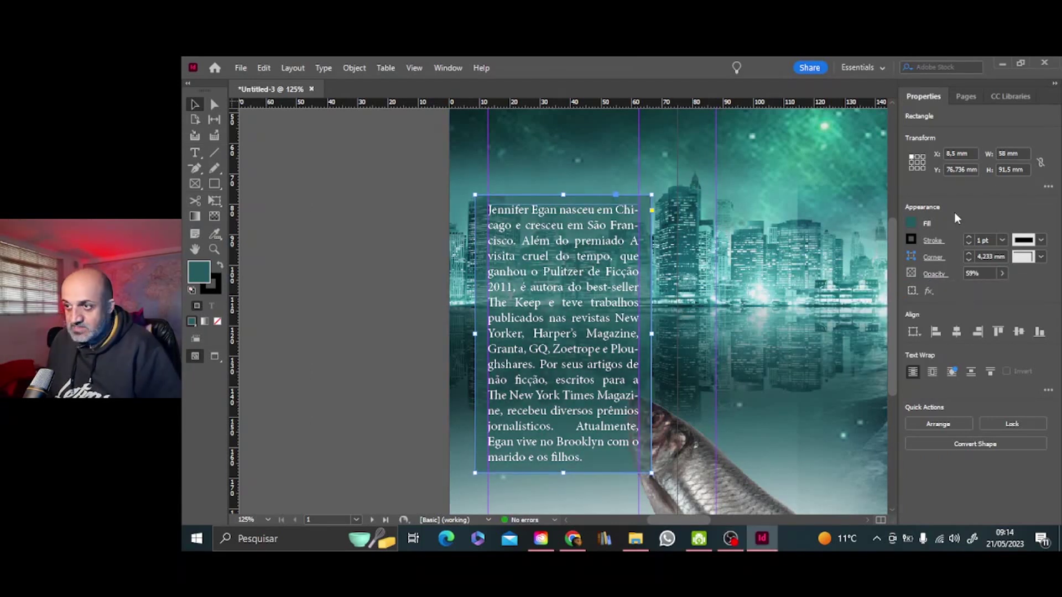
{"action": "key", "text": "w"}
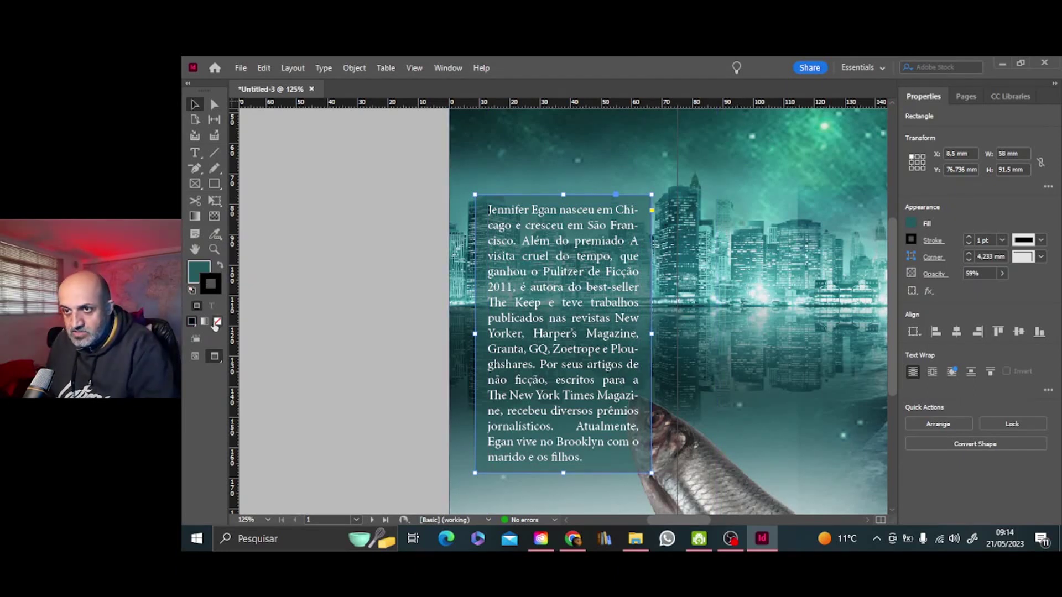
{"action": "left_click", "coordinate": [216, 323]}
{"action": "left_click", "coordinate": [339, 269]}
Step: Examine the biography panel's look and text settings against the wider cover spread in preview mode
{"action": "key", "text": "ctrl+minus"}
{"action": "key", "text": "ctrl+minus"}
{"action": "mouse_move", "coordinate": [701, 521]}
{"action": "left_mouse_down"}
{"action": "mouse_move", "coordinate": [762, 523]}
{"action": "mouse_move", "coordinate": [728, 524]}
{"action": "left_mouse_up"}
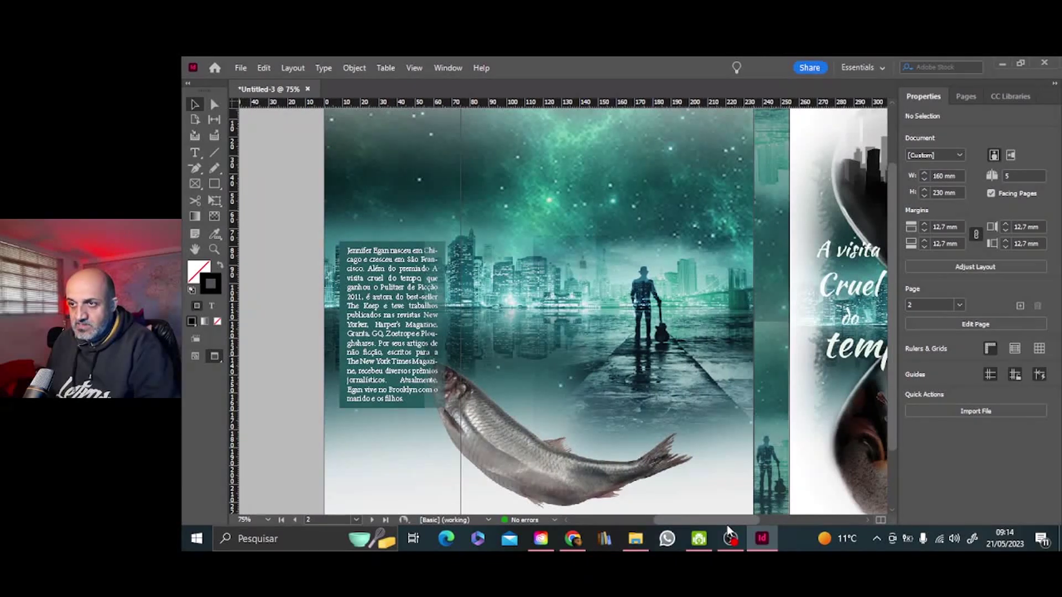
{"action": "left_click", "coordinate": [409, 371]}
{"action": "double_click", "coordinate": [409, 371]}
{"action": "key", "text": "ctrl+a"}
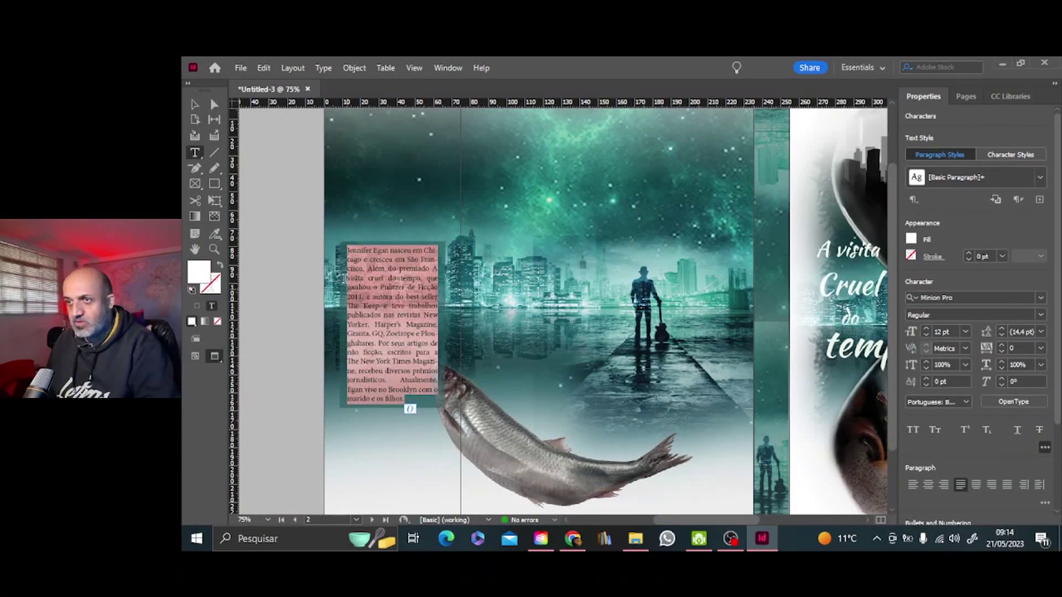
{"action": "scroll", "coordinate": [431, 226], "scroll_direction": "up", "scroll_amount": 3}
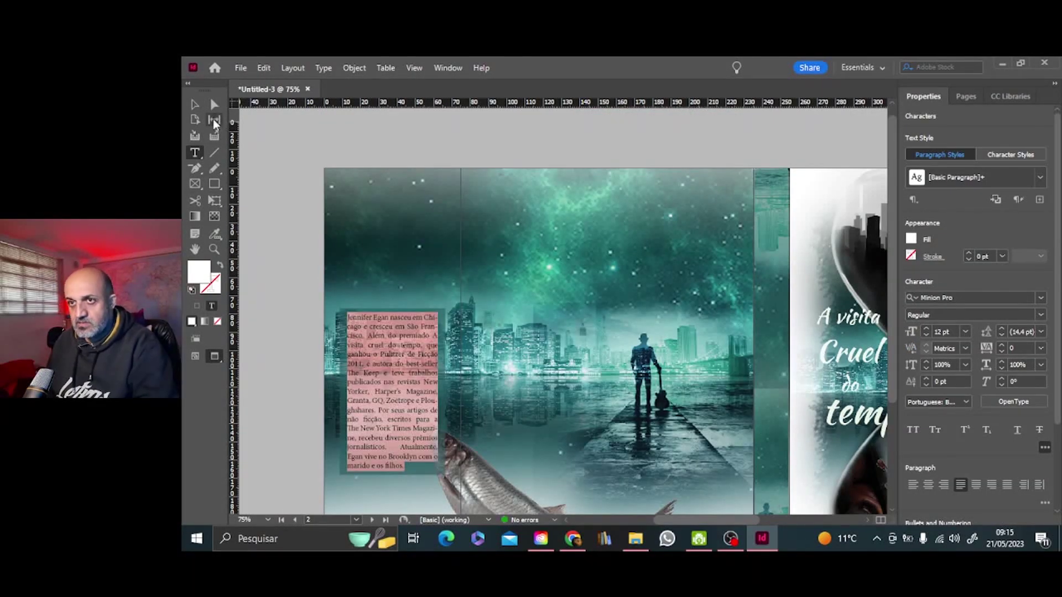
{"action": "left_click", "coordinate": [194, 104]}
{"action": "left_click", "coordinate": [388, 256]}
{"action": "key", "text": "w"}
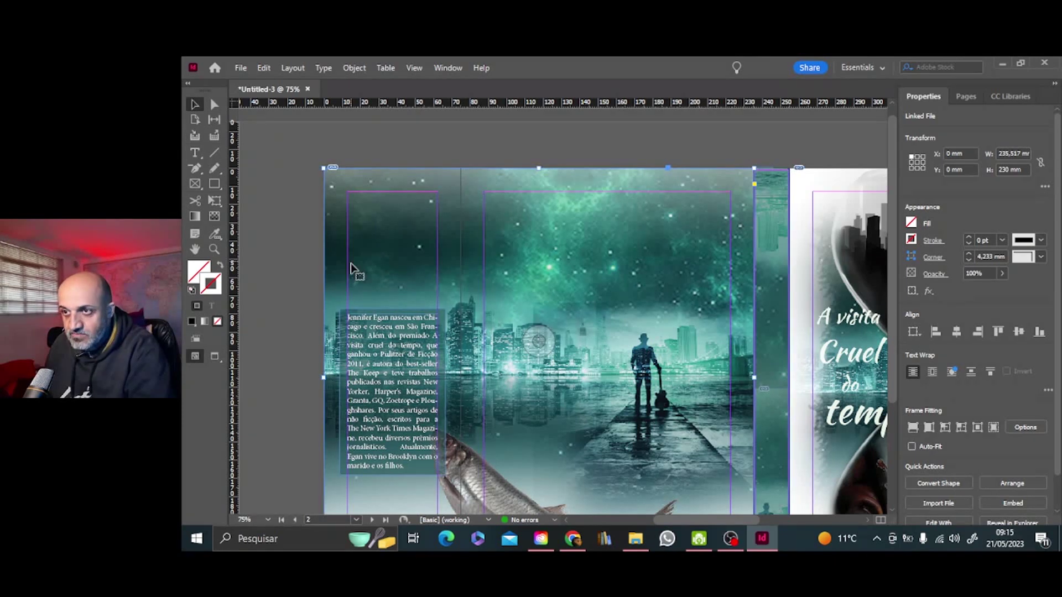
{"action": "key", "text": "alt+Tab"}
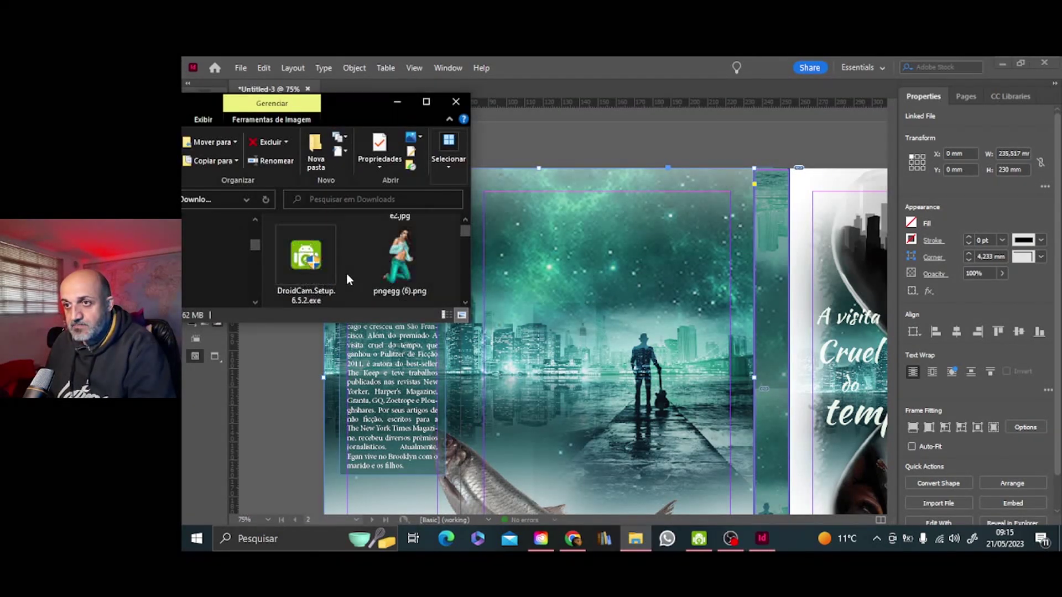
{"action": "scroll", "coordinate": [346, 274], "scroll_direction": "up", "scroll_amount": 5}
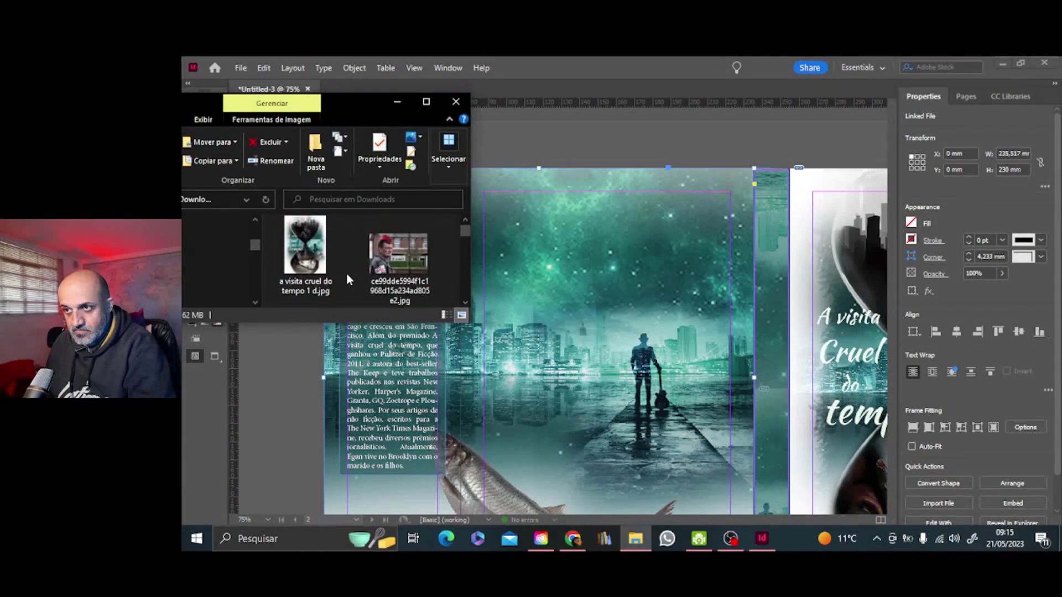
{"action": "scroll", "coordinate": [347, 273], "scroll_direction": "up", "scroll_amount": 5}
{"action": "left_click", "coordinate": [536, 210]}
Step: Switch to Chrome, search Google for "jennifer egan" in a new tab and browse the image results
{"action": "left_click", "coordinate": [573, 539]}
{"action": "left_click", "coordinate": [662, 67]}
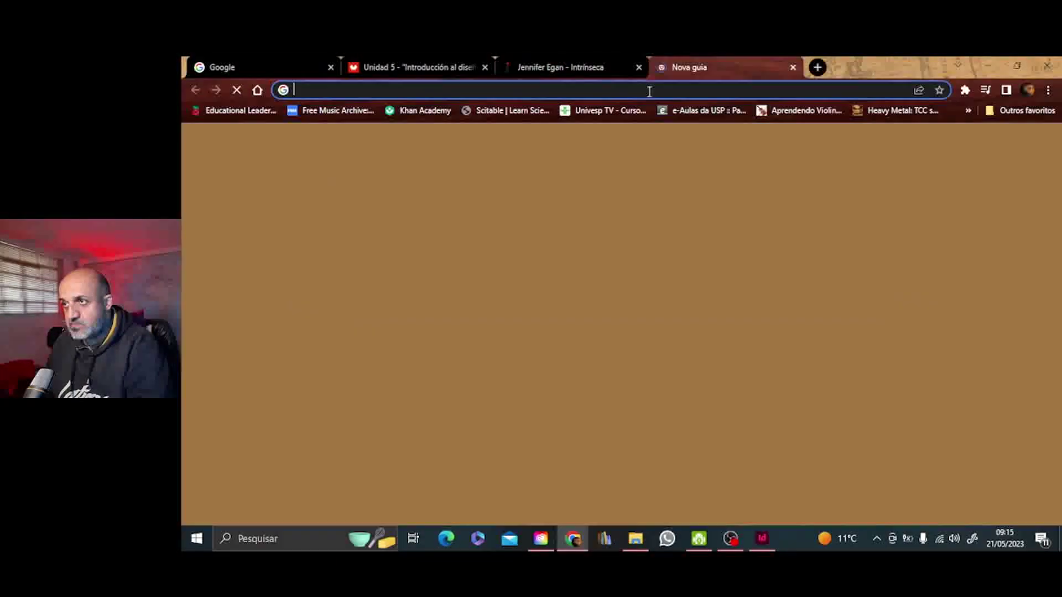
{"action": "type", "text": "jennifer egan"}
{"action": "key", "text": "Return"}
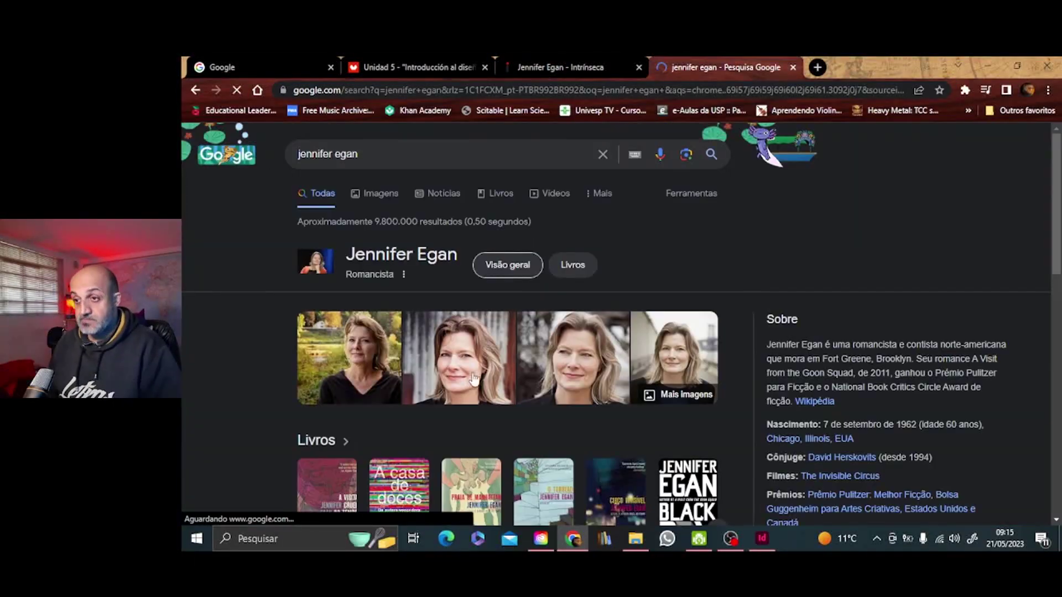
{"action": "left_click", "coordinate": [473, 379]}
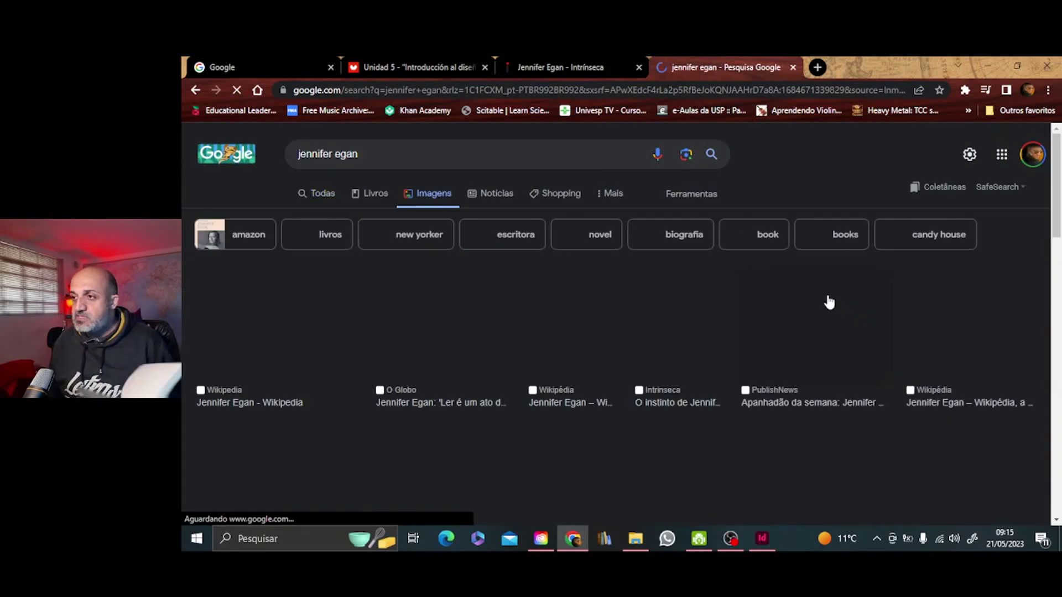
{"action": "scroll", "coordinate": [975, 371], "scroll_direction": "down", "scroll_amount": 3}
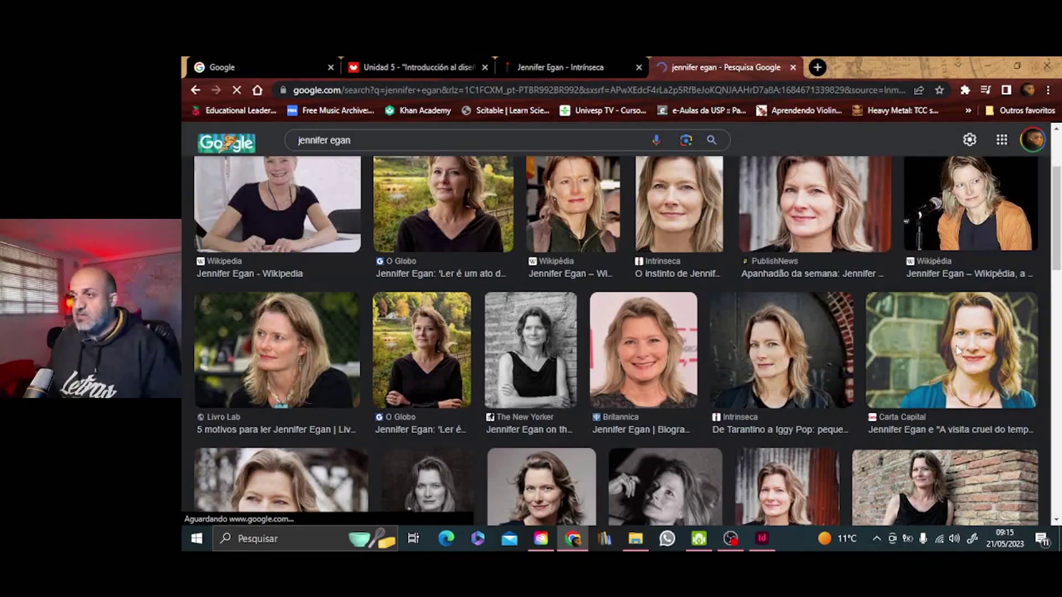
Step: Copy the Carta Capital portrait of the author and paste it into the InDesign cover document
{"action": "left_click", "coordinate": [975, 371]}
{"action": "right_click", "coordinate": [861, 348]}
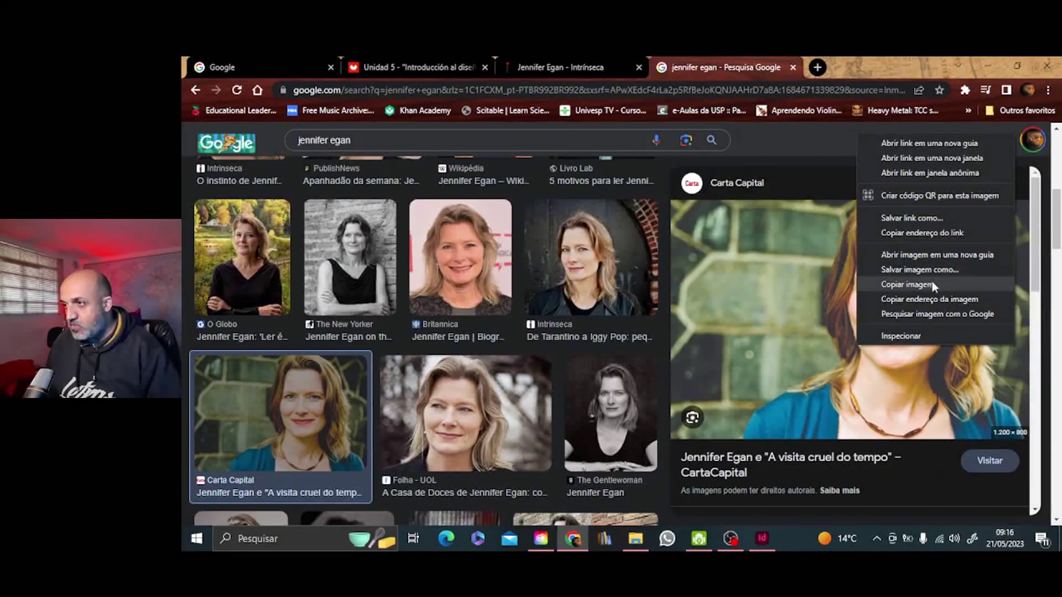
{"action": "left_click", "coordinate": [927, 283]}
{"action": "left_click", "coordinate": [762, 539]}
{"action": "right_click", "coordinate": [280, 197]}
{"action": "left_click", "coordinate": [317, 112]}
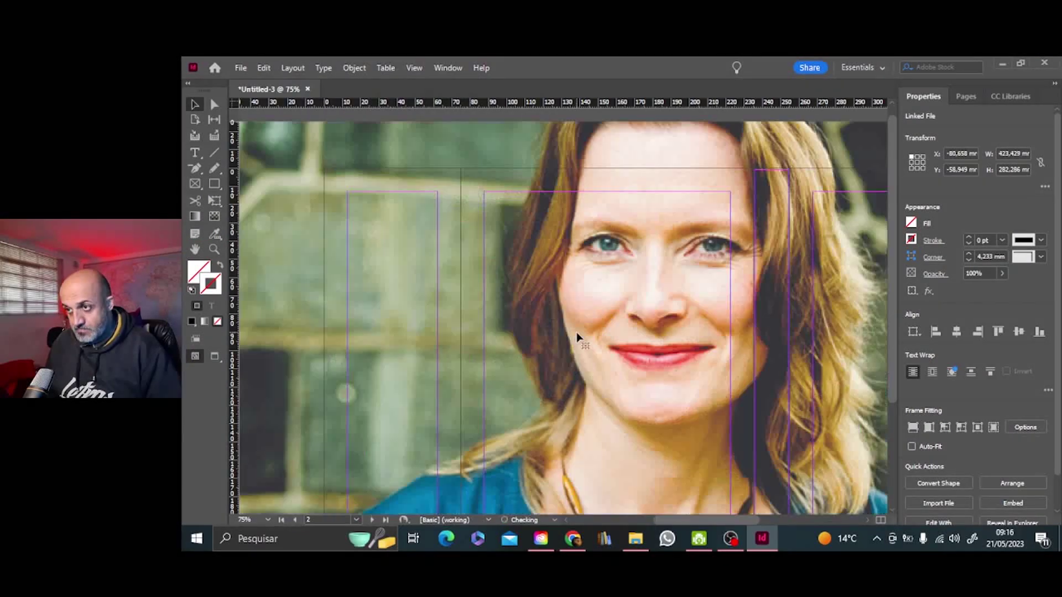
Step: Scale the pasted portrait down to about 74 × 49 mm and place it above the biography against the flap's inner margin
{"action": "scroll", "coordinate": [822, 198], "scroll_direction": "down", "scroll_amount": 4}
{"action": "left_click_drag", "start_coordinate": [486, 258], "coordinate": [464, 194]}
{"action": "key", "text": "ctrl+="}
{"action": "key", "text": "ctrl+="}
{"action": "key", "text": "ctrl+="}
{"action": "key", "text": "ctrl+="}
{"action": "key", "text": "ctrl+="}
{"action": "left_click_drag", "start_coordinate": [355, 154], "coordinate": [399, 183]}
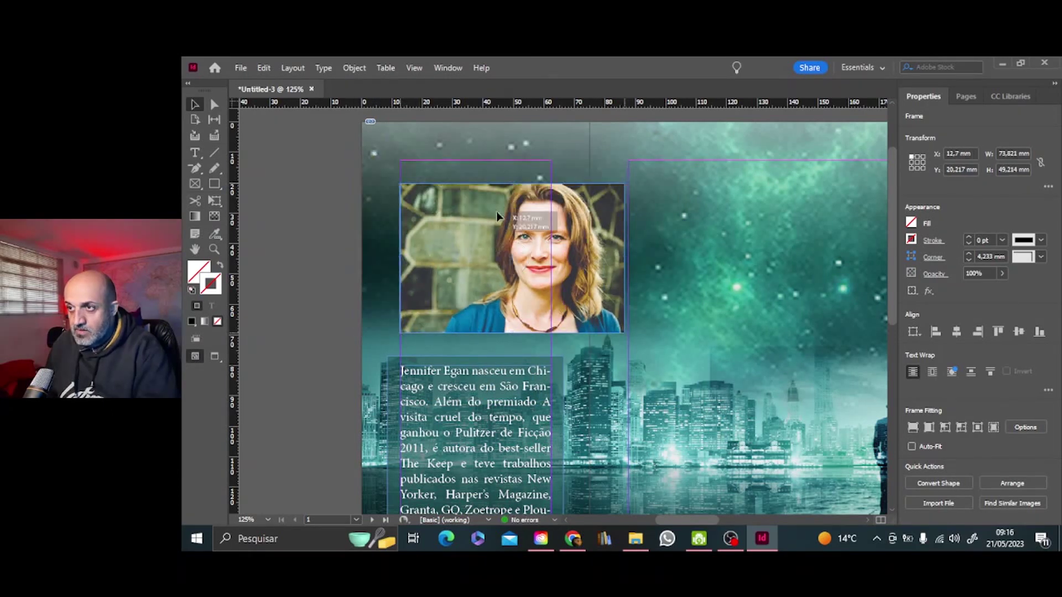
{"action": "left_click_drag", "start_coordinate": [541, 233], "coordinate": [469, 217]}
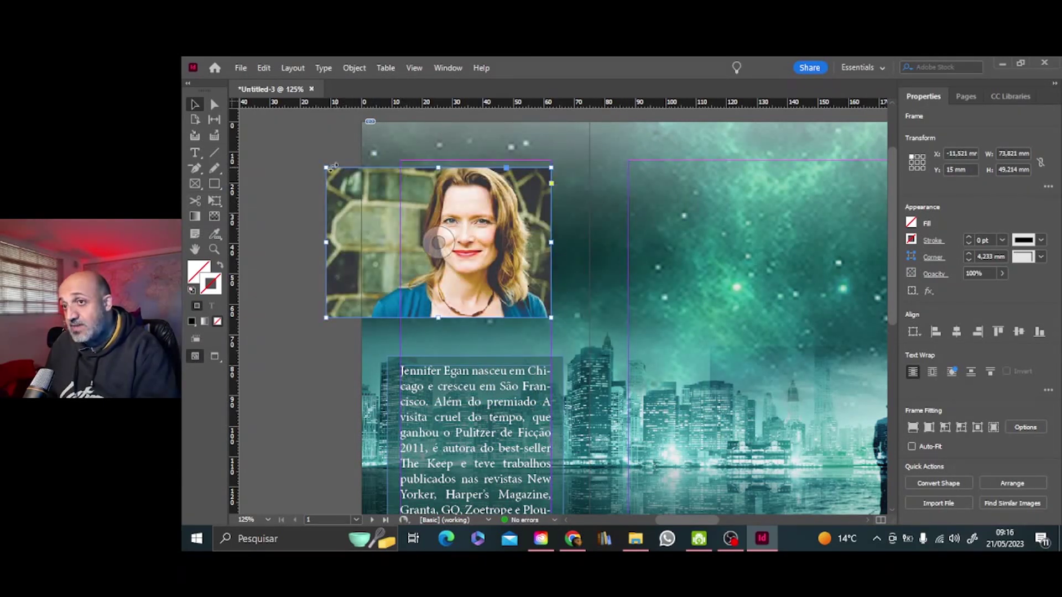
Step: Scale the portrait down to match the biography panel's width and move it to the flap's top margin
{"action": "left_click_drag", "start_coordinate": [331, 167], "coordinate": [381, 201]}
{"action": "left_click_drag", "start_coordinate": [514, 247], "coordinate": [552, 303]}
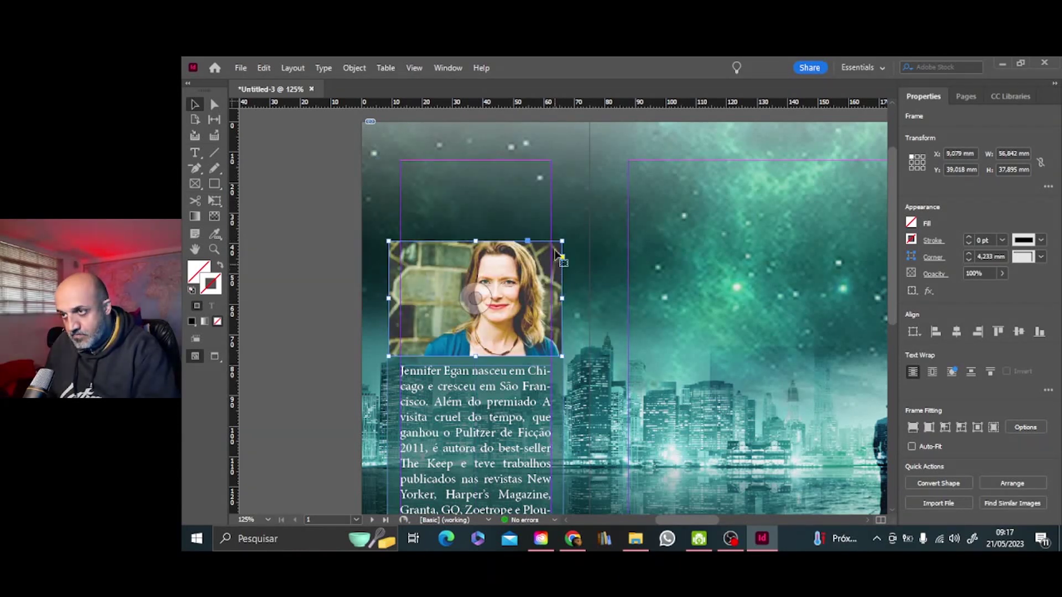
{"action": "left_click_drag", "start_coordinate": [390, 242], "coordinate": [387, 240]}
{"action": "left_click", "coordinate": [569, 343]}
{"action": "scroll", "coordinate": [569, 343], "scroll_direction": "down", "scroll_amount": 3}
{"action": "scroll", "coordinate": [569, 343], "scroll_direction": "up", "scroll_amount": 2}
{"action": "left_click_drag", "start_coordinate": [530, 236], "coordinate": [530, 161]}
Step: Move the biography text together with its teal panel up to just below the portrait and preview the flap
{"action": "left_click", "coordinate": [546, 281]}
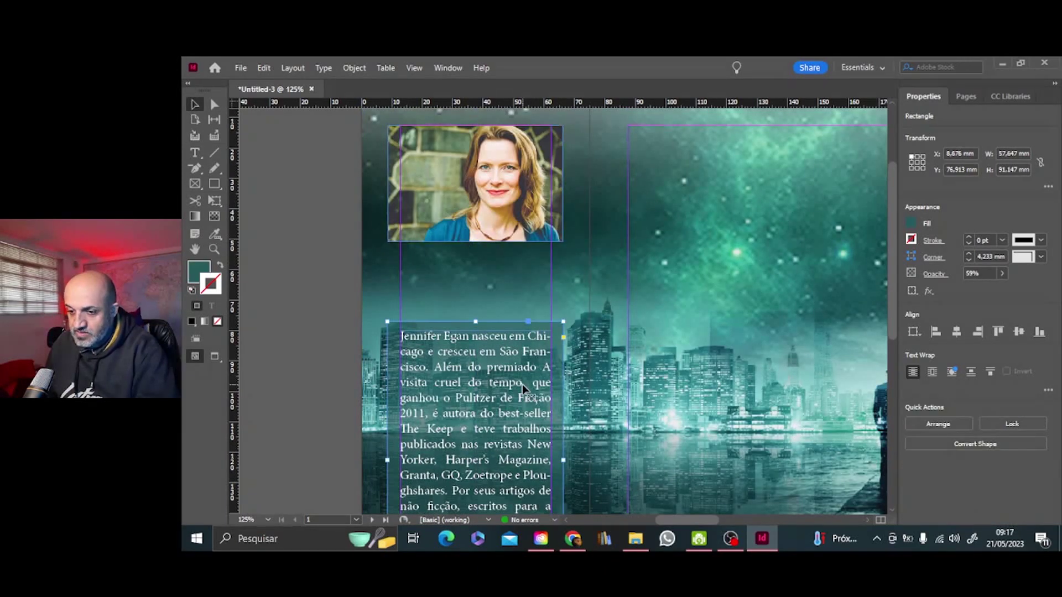
{"action": "left_click", "coordinate": [425, 359]}
{"action": "left_click", "coordinate": [393, 367], "text": "shift"}
{"action": "left_click_drag", "start_coordinate": [474, 361], "coordinate": [474, 297]}
{"action": "scroll", "coordinate": [474, 297], "scroll_direction": "down", "scroll_amount": 4}
{"action": "scroll", "coordinate": [503, 320], "scroll_direction": "up", "scroll_amount": 3}
{"action": "left_click", "coordinate": [344, 300]}
{"action": "key", "text": "w"}
{"action": "scroll", "coordinate": [343, 299], "scroll_direction": "up", "scroll_amount": 2}
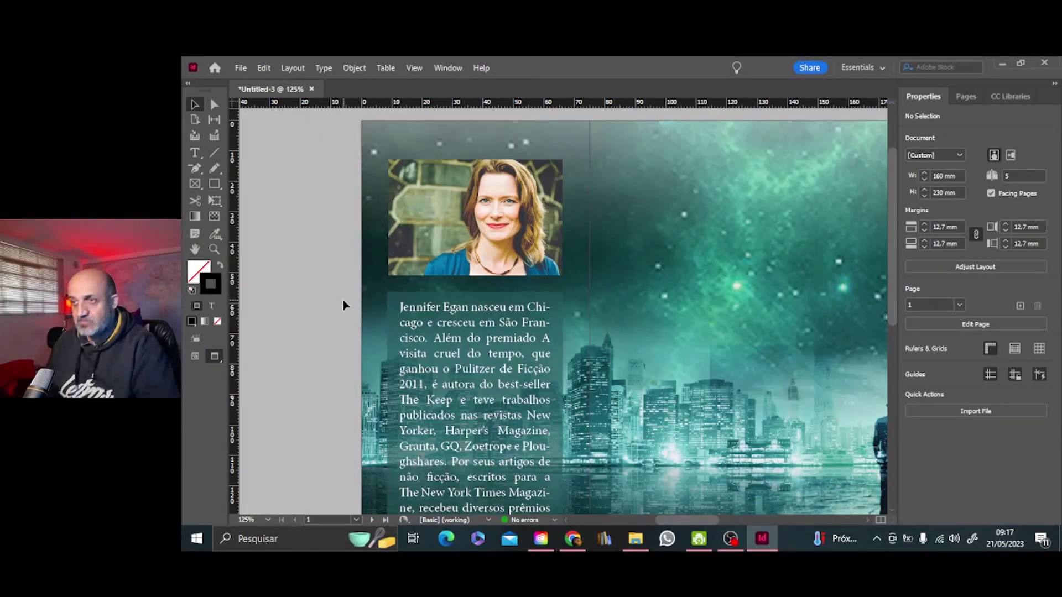
Step: Switch to Chrome and copy both synopsis paragraphs from Intrínseca's "A visita cruel do tempo" book page
{"action": "scroll", "coordinate": [344, 299], "scroll_direction": "down", "scroll_amount": 3}
{"action": "left_click_drag", "start_coordinate": [710, 521], "coordinate": [821, 522]}
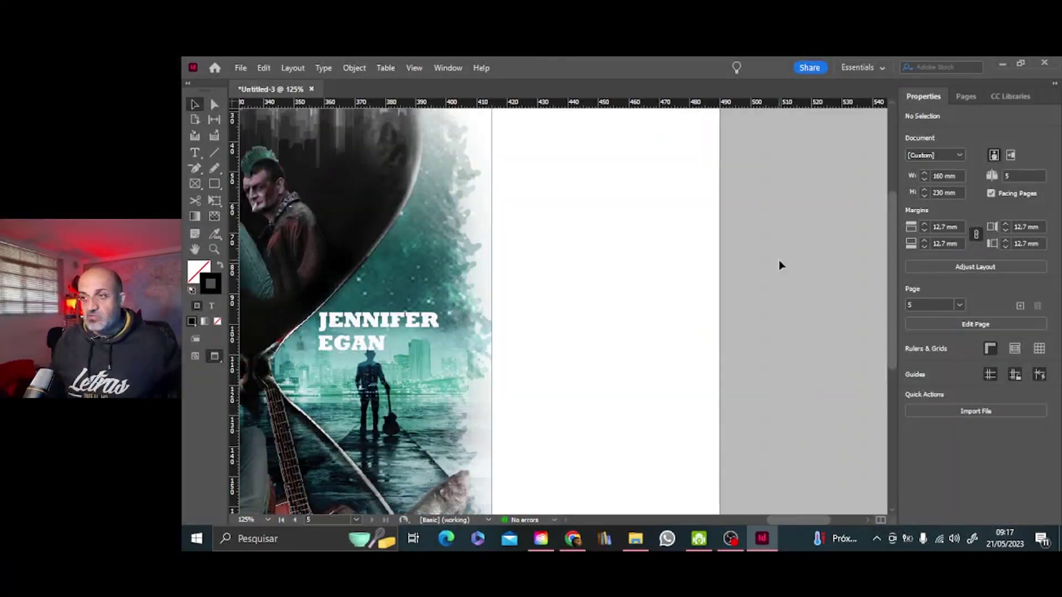
{"action": "left_click", "coordinate": [573, 538]}
{"action": "left_click", "coordinate": [572, 61]}
{"action": "left_click", "coordinate": [198, 91]}
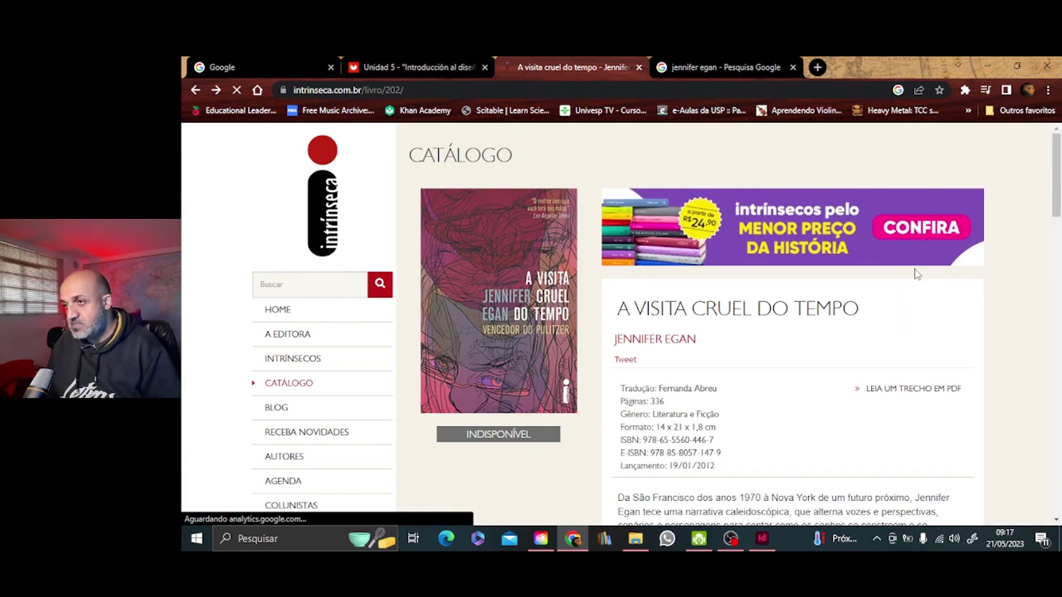
{"action": "scroll", "coordinate": [916, 271], "scroll_direction": "down", "scroll_amount": 5}
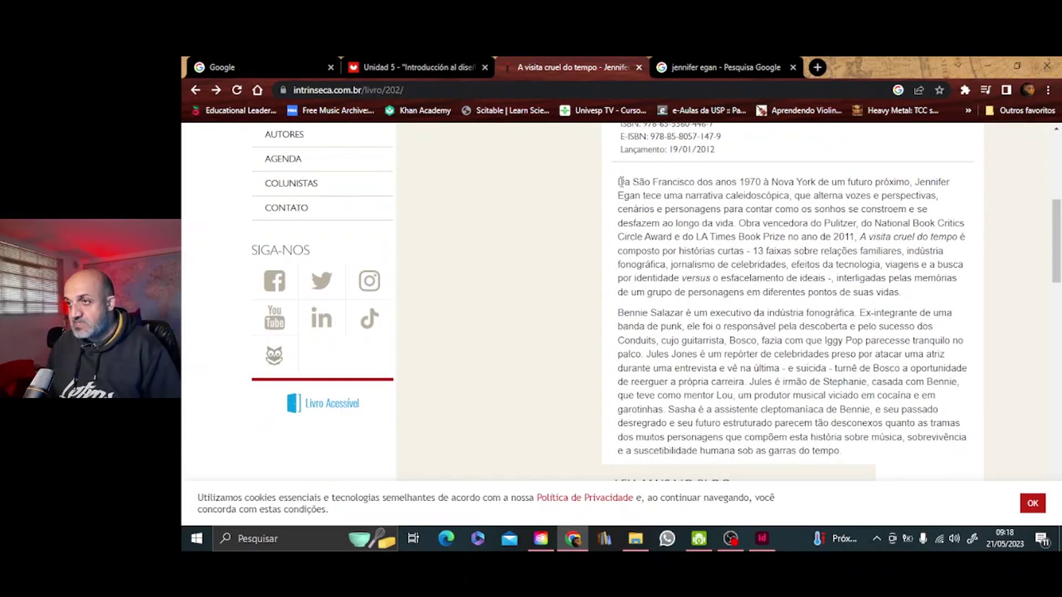
{"action": "left_click_drag", "start_coordinate": [617, 182], "coordinate": [866, 451]}
{"action": "scroll", "coordinate": [829, 331], "scroll_direction": "down", "scroll_amount": 3}
{"action": "right_click", "coordinate": [821, 202]}
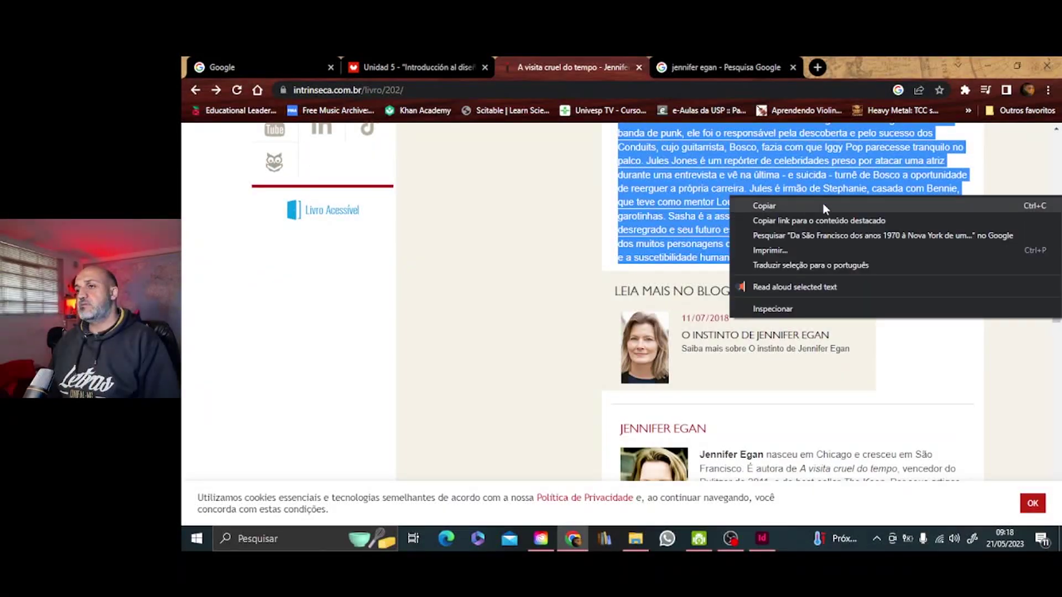
{"action": "left_click", "coordinate": [835, 206]}
Step: Return to InDesign and draw a text frame on the blank front flap, filling the area between its margins
{"action": "left_click", "coordinate": [764, 537]}
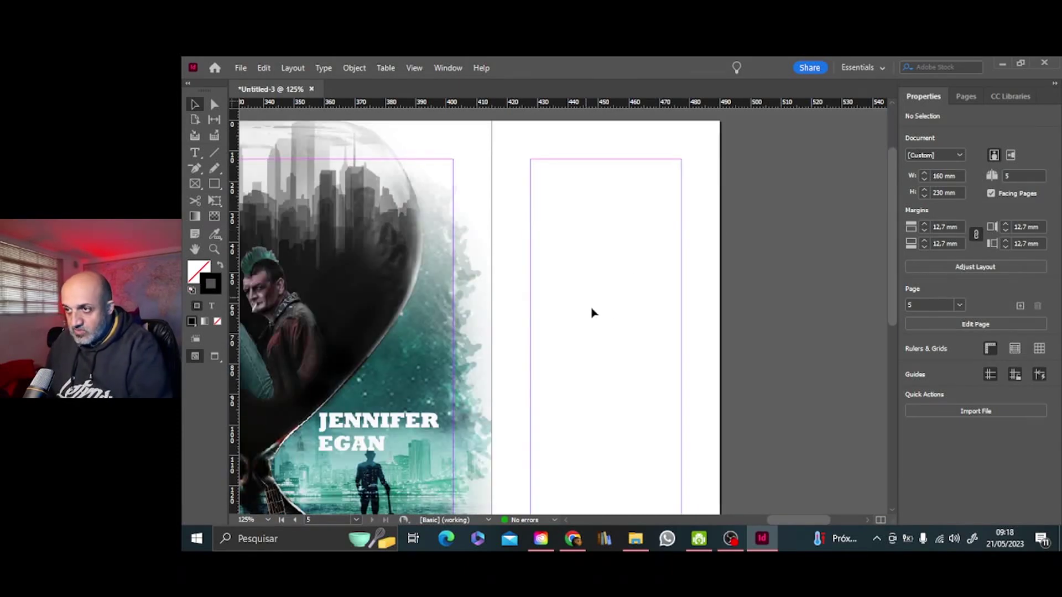
{"action": "left_click_drag", "start_coordinate": [532, 161], "coordinate": [678, 259]}
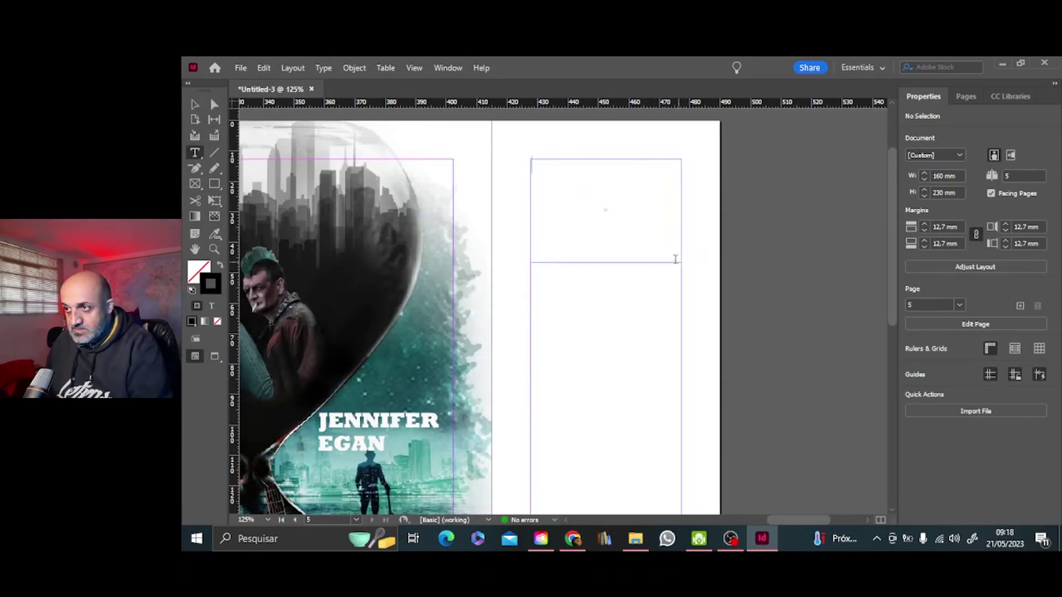
{"action": "scroll", "coordinate": [676, 259], "scroll_direction": "down", "scroll_amount": 2}
{"action": "left_click", "coordinate": [194, 104]}
{"action": "mouse_move", "coordinate": [606, 194]}
{"action": "left_mouse_down"}
{"action": "mouse_move", "coordinate": [608, 393]}
{"action": "mouse_move", "coordinate": [606, 382]}
{"action": "left_mouse_up"}
{"action": "scroll", "coordinate": [614, 332], "scroll_direction": "down", "scroll_amount": 6}
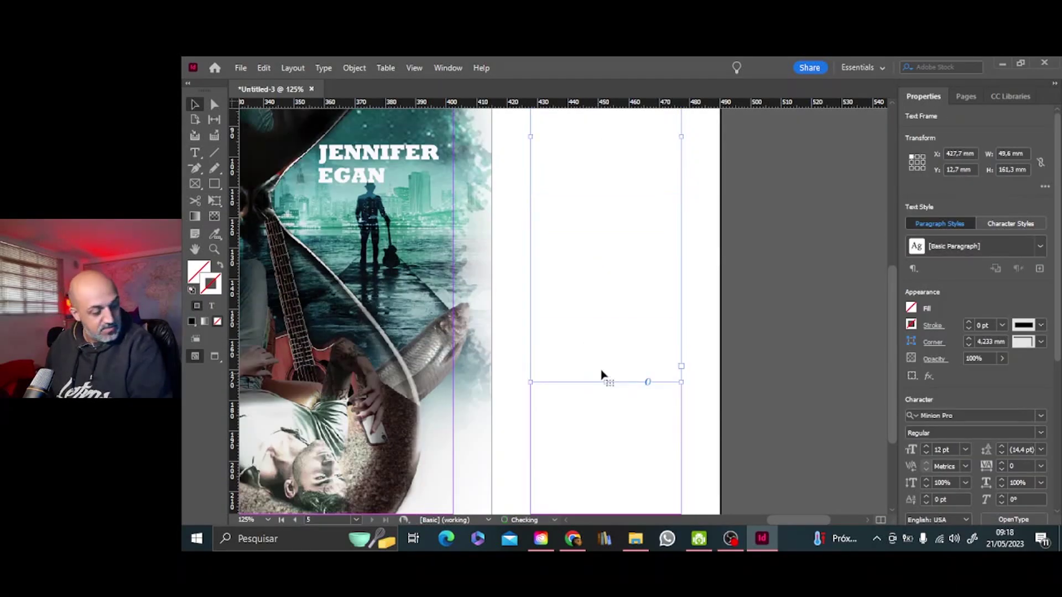
{"action": "scroll", "coordinate": [603, 370], "scroll_direction": "down", "scroll_amount": 3}
{"action": "left_click_drag", "start_coordinate": [605, 247], "coordinate": [605, 381]}
{"action": "scroll", "coordinate": [595, 365], "scroll_direction": "up", "scroll_amount": 11}
Step: Paste the copied synopsis into the front flap's text frame and check how it fits
{"action": "double_click", "coordinate": [568, 278]}
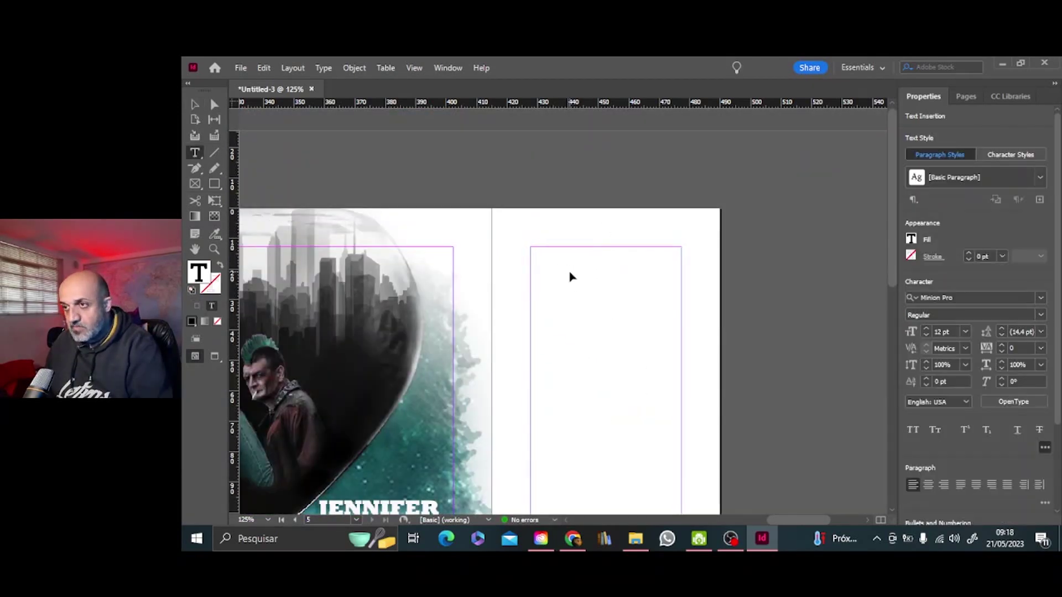
{"action": "key", "text": "ctrl+v"}
{"action": "scroll", "coordinate": [569, 277], "scroll_direction": "down", "scroll_amount": 10}
{"action": "scroll", "coordinate": [569, 277], "scroll_direction": "up", "scroll_amount": 5}
{"action": "scroll", "coordinate": [537, 224], "scroll_direction": "up", "scroll_amount": 5}
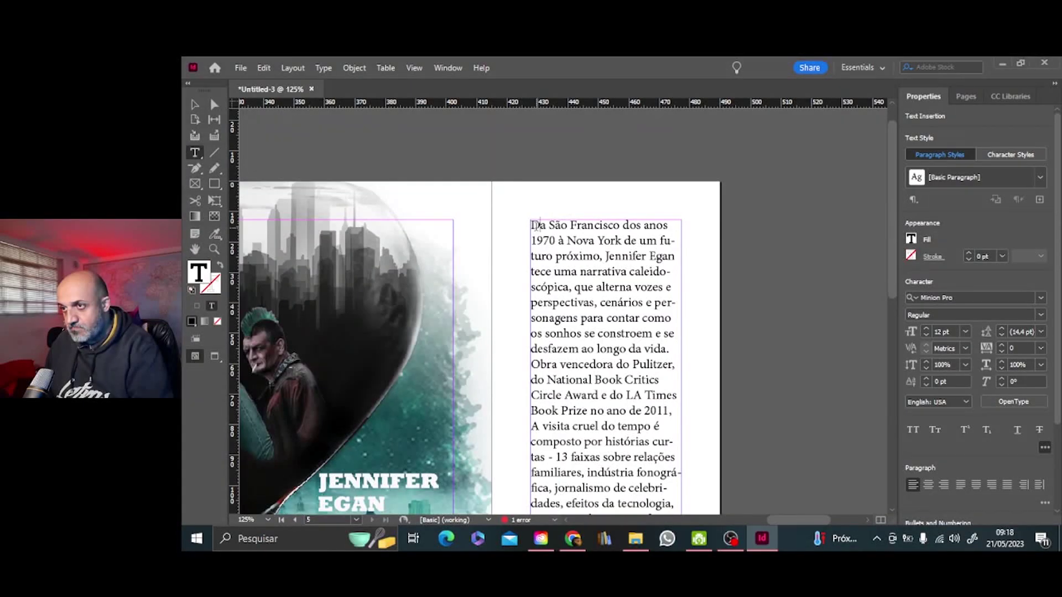
Step: Select the synopsis text, justify it with the last line aligned right and set its language to Brazilian Portuguese
{"action": "left_click_drag", "start_coordinate": [532, 227], "coordinate": [611, 548]}
{"action": "left_click", "coordinate": [991, 487]}
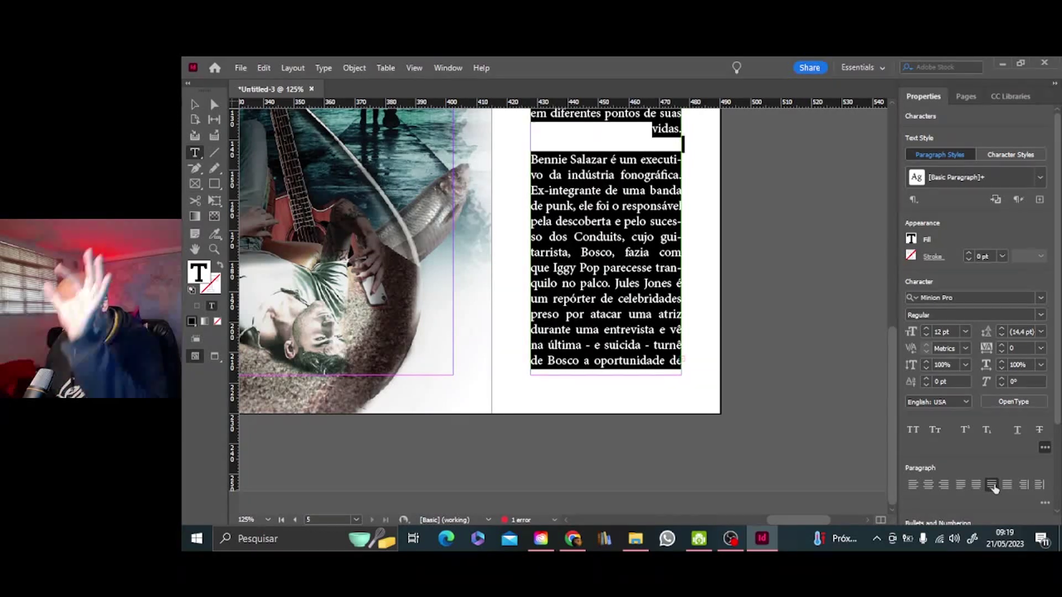
{"action": "left_click", "coordinate": [965, 402]}
{"action": "scroll", "coordinate": [877, 265], "scroll_direction": "down", "scroll_amount": 6}
{"action": "left_click", "coordinate": [874, 294]}
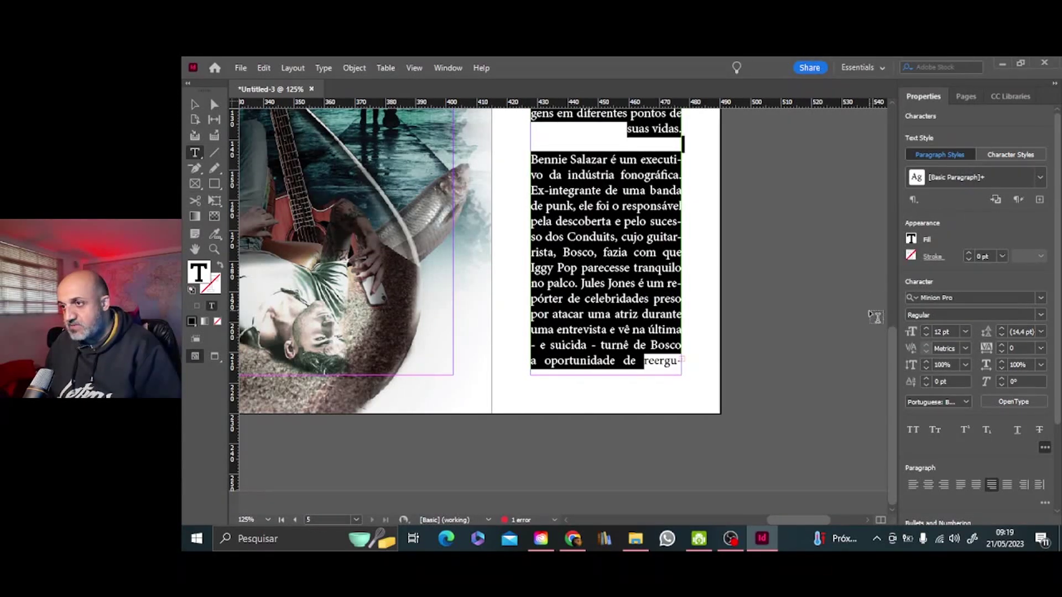
Step: Enlarge the front flap's synopsis frame below and beyond the page's outer edge until all overset text fits
{"action": "left_click", "coordinate": [194, 105]}
{"action": "left_click_drag", "start_coordinate": [605, 375], "coordinate": [597, 463]}
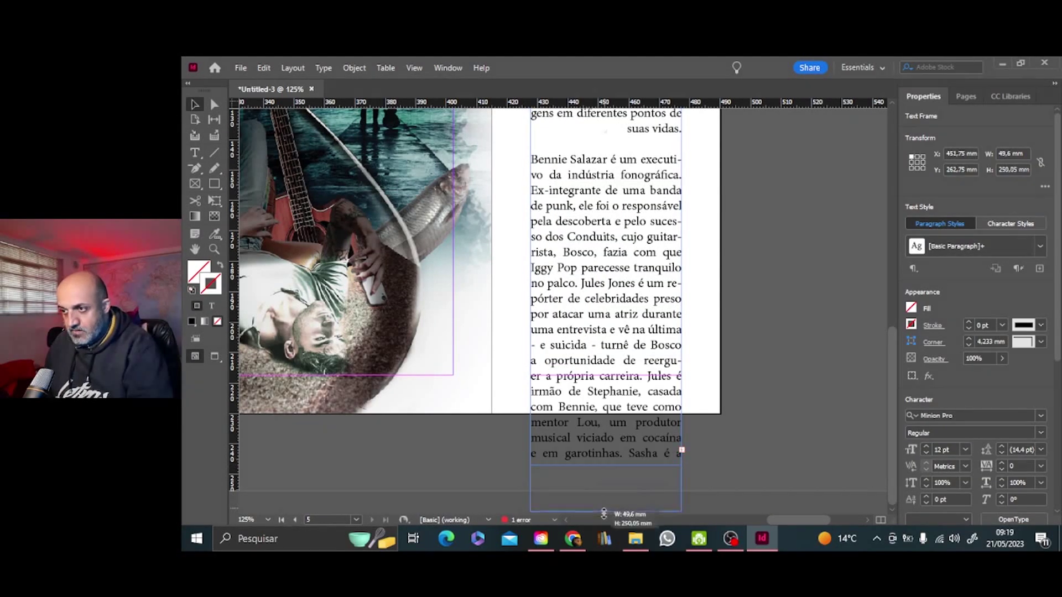
{"action": "left_click_drag", "start_coordinate": [604, 513], "coordinate": [603, 512]}
{"action": "scroll", "coordinate": [661, 274], "scroll_direction": "up", "scroll_amount": 3}
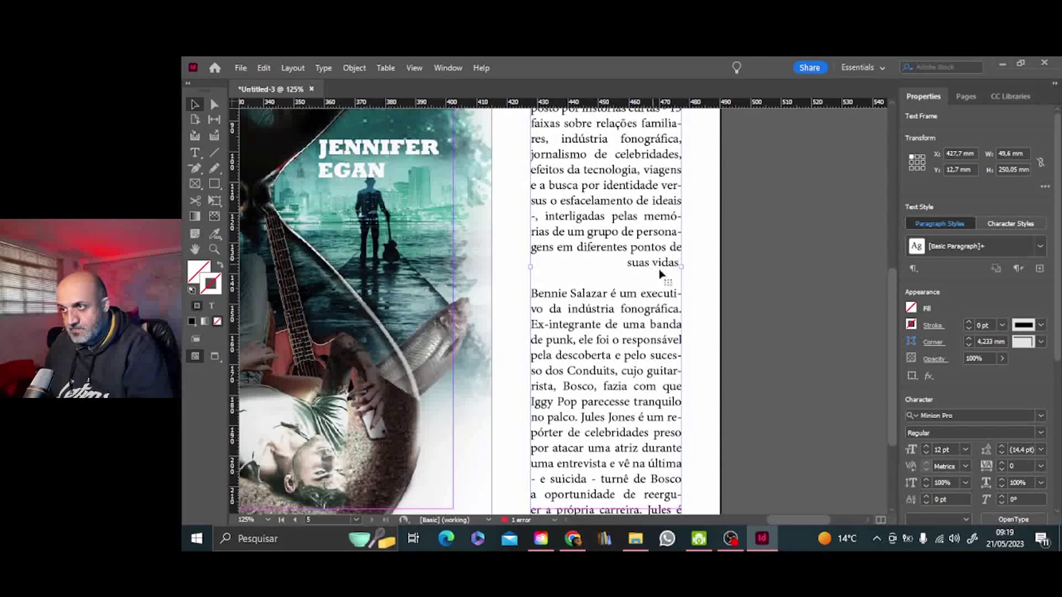
{"action": "left_click_drag", "start_coordinate": [801, 268], "coordinate": [802, 269]}
Step: Select both synopsis paragraphs, justify them with the last line aligned left and set their language to Portuguese: Brazilian
{"action": "double_click", "coordinate": [792, 355]}
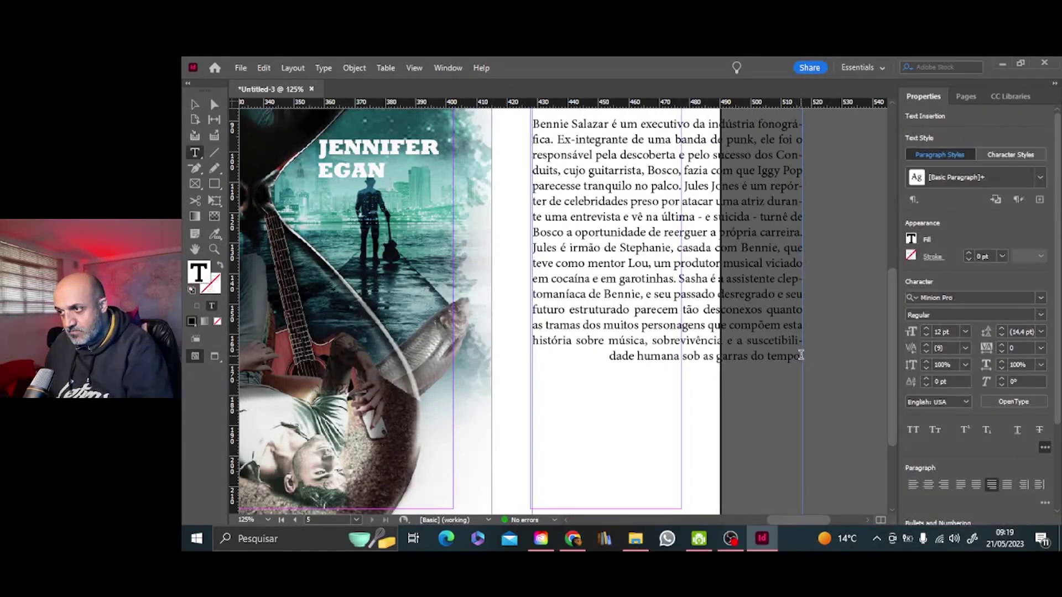
{"action": "left_click_drag", "start_coordinate": [800, 356], "coordinate": [537, 109]}
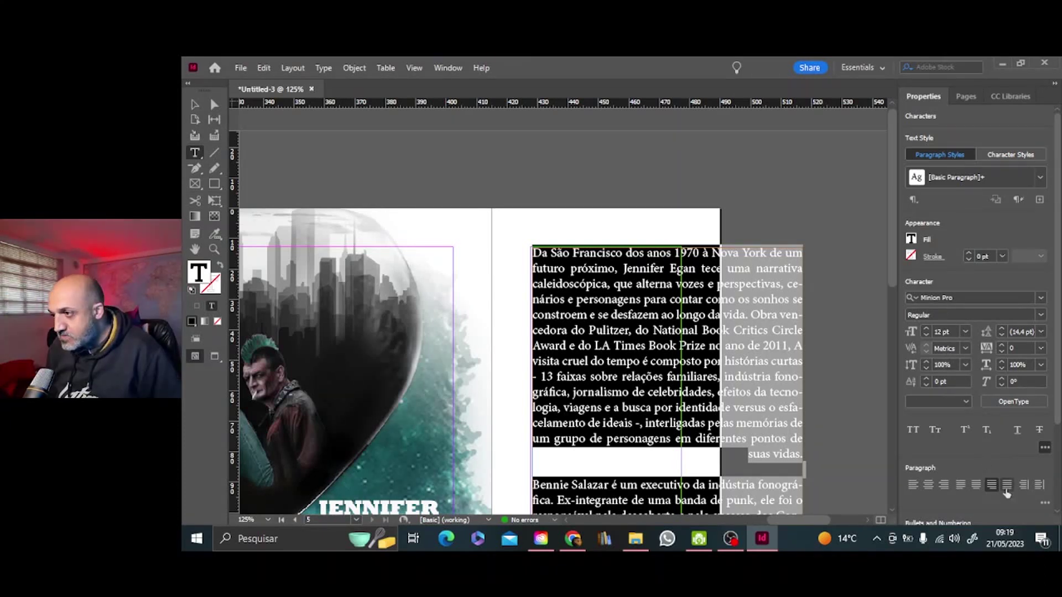
{"action": "left_click", "coordinate": [961, 485]}
{"action": "scroll", "coordinate": [979, 475], "scroll_direction": "down", "scroll_amount": 3}
{"action": "left_click", "coordinate": [962, 290]}
{"action": "scroll", "coordinate": [882, 415], "scroll_direction": "down", "scroll_amount": 5}
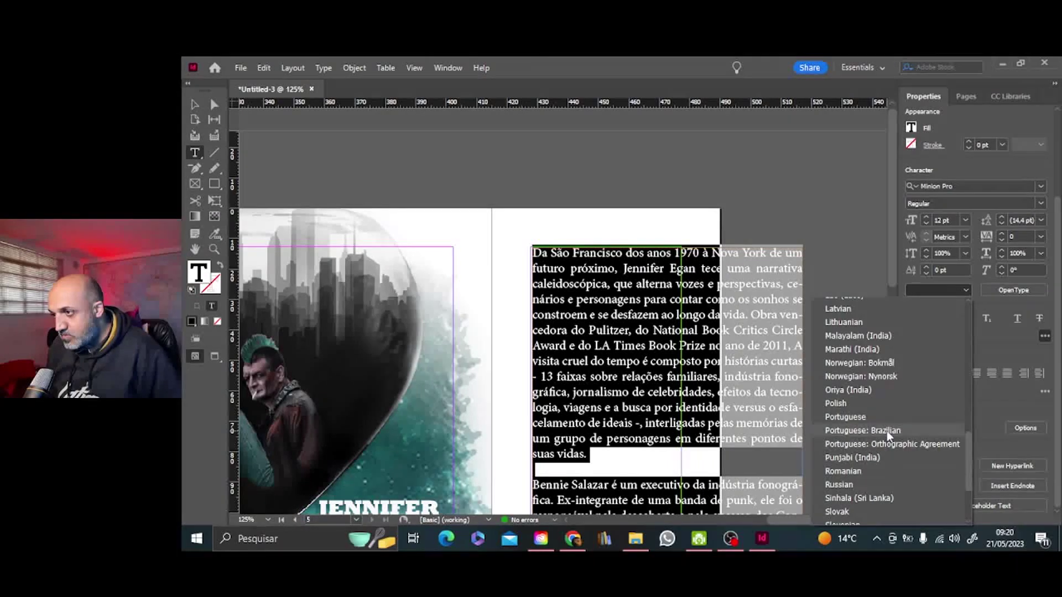
{"action": "left_click", "coordinate": [879, 430]}
Step: Set the selected synopsis text to 10 pt and leave text editing
{"action": "left_click", "coordinate": [964, 221]}
{"action": "left_click", "coordinate": [957, 305]}
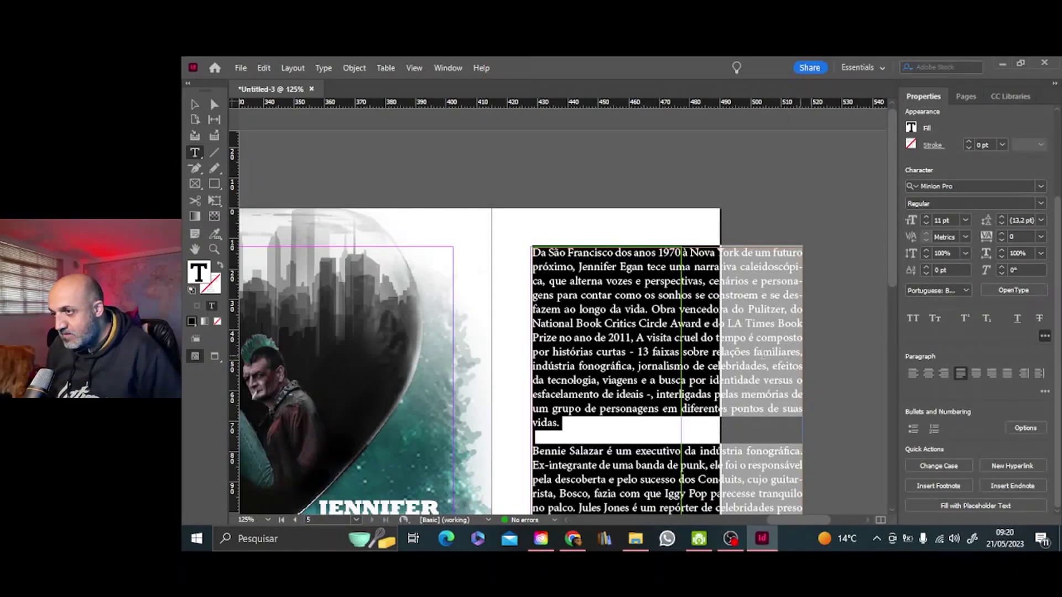
{"action": "scroll", "coordinate": [722, 354], "scroll_direction": "down", "scroll_amount": 10}
{"action": "scroll", "coordinate": [722, 351], "scroll_direction": "up", "scroll_amount": 3}
{"action": "scroll", "coordinate": [561, 202], "scroll_direction": "up", "scroll_amount": 3}
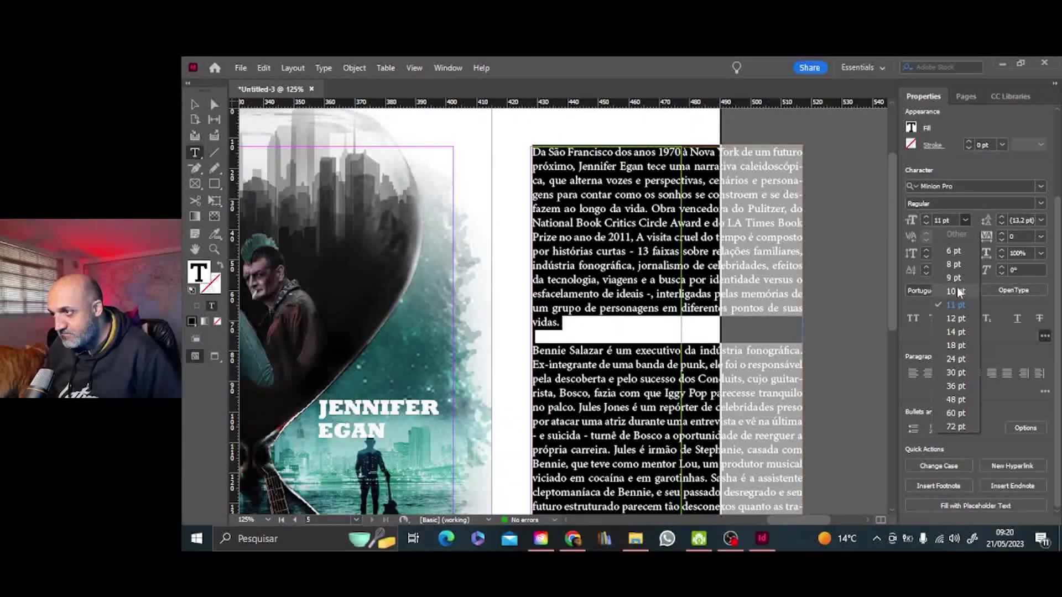
{"action": "key", "text": "Escape"}
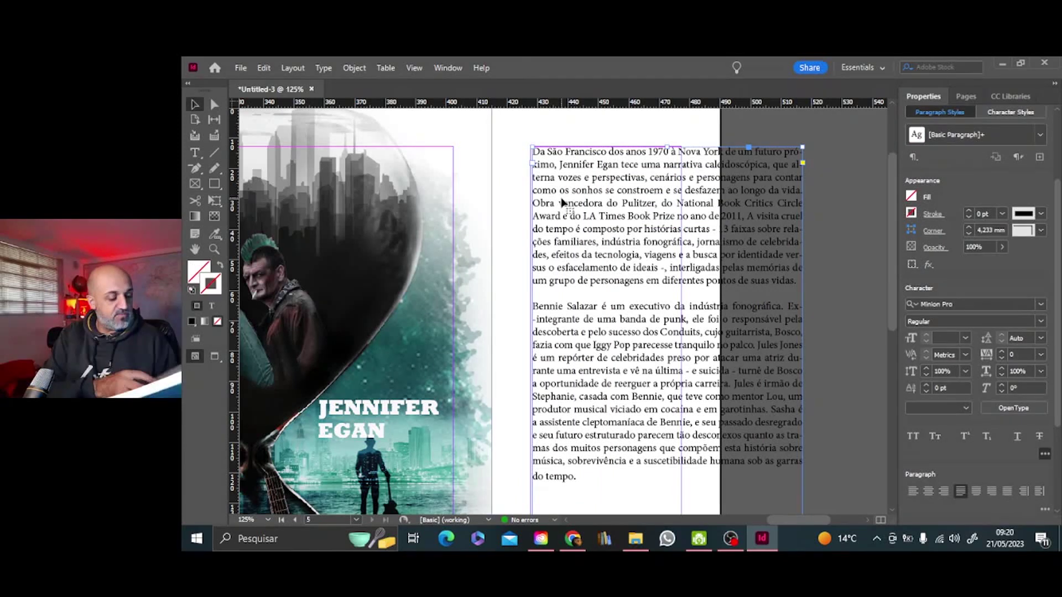
Step: Shrink the synopsis frame back to the front flap's side and lower margins
{"action": "scroll", "coordinate": [809, 363], "scroll_direction": "down", "scroll_amount": 3}
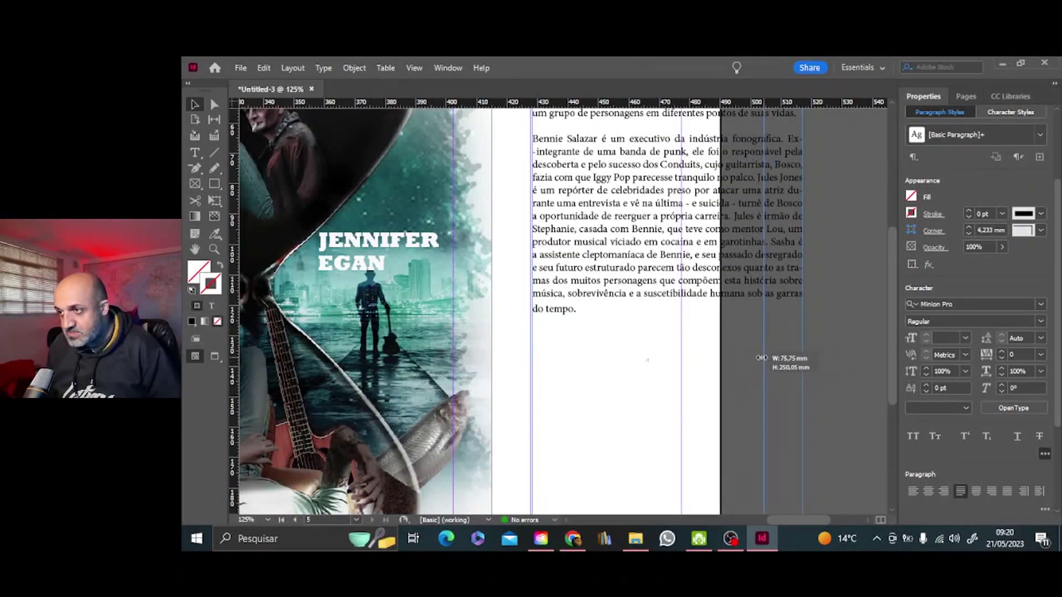
{"action": "left_click_drag", "start_coordinate": [761, 358], "coordinate": [683, 360]}
{"action": "scroll", "coordinate": [681, 354], "scroll_direction": "down", "scroll_amount": 4}
{"action": "left_click_drag", "start_coordinate": [605, 513], "coordinate": [599, 375]}
{"action": "scroll", "coordinate": [636, 289], "scroll_direction": "up", "scroll_amount": 7}
Step: Switch to Preview mode and inspect the synopsis on the front flap and the back cover with its author flap
{"action": "left_click", "coordinate": [695, 328]}
{"action": "key", "text": "w"}
{"action": "scroll", "coordinate": [698, 328], "scroll_direction": "down", "scroll_amount": 5}
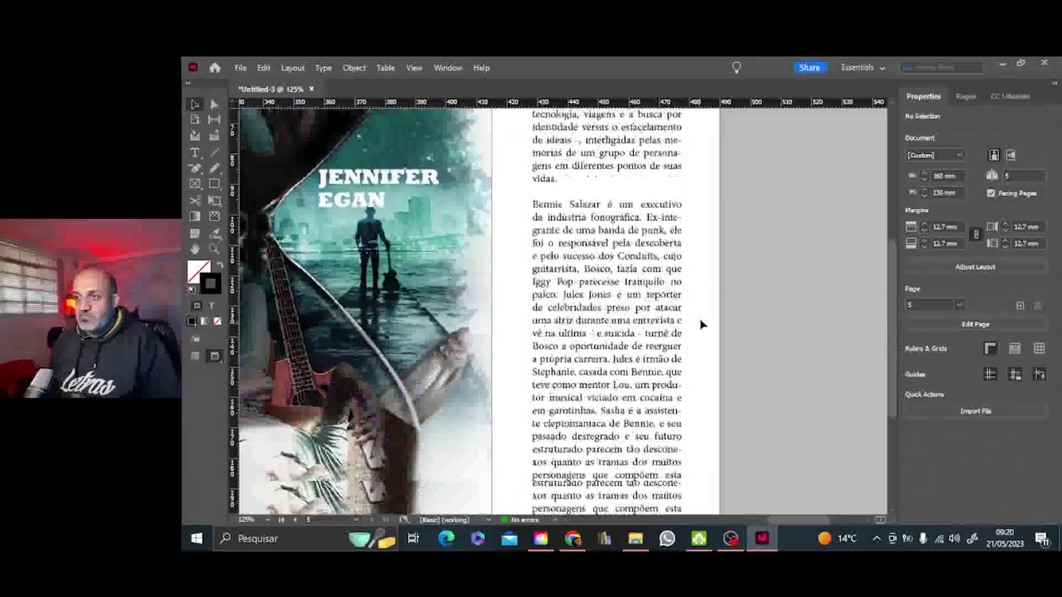
{"action": "scroll", "coordinate": [701, 325], "scroll_direction": "up", "scroll_amount": 5}
{"action": "scroll", "coordinate": [668, 292], "scroll_direction": "down", "scroll_amount": 1}
{"action": "left_click_drag", "start_coordinate": [809, 520], "coordinate": [718, 529]}
{"action": "scroll", "coordinate": [682, 349], "scroll_direction": "up", "scroll_amount": 2}
{"action": "scroll", "coordinate": [680, 346], "scroll_direction": "down", "scroll_amount": 5}
{"action": "scroll", "coordinate": [680, 344], "scroll_direction": "up", "scroll_amount": 5}
{"action": "scroll", "coordinate": [591, 295], "scroll_direction": "down", "scroll_amount": 3}
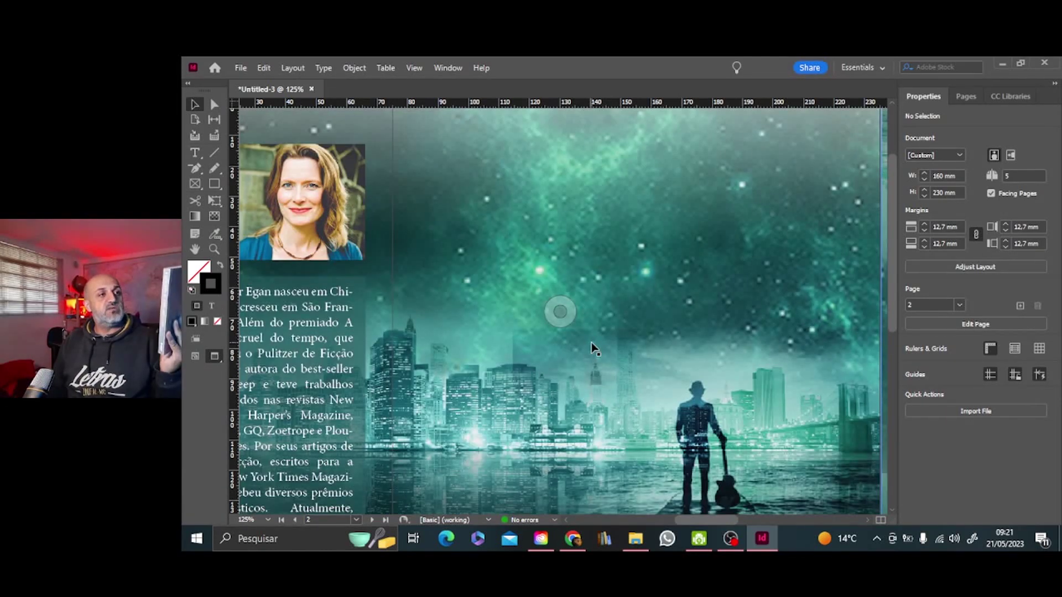
Step: Switch to Chrome, return to the Google results for "a visita cruel do tempo intrinseca" and look through them
{"action": "left_click", "coordinate": [573, 540]}
{"action": "scroll", "coordinate": [531, 332], "scroll_direction": "up", "scroll_amount": 8}
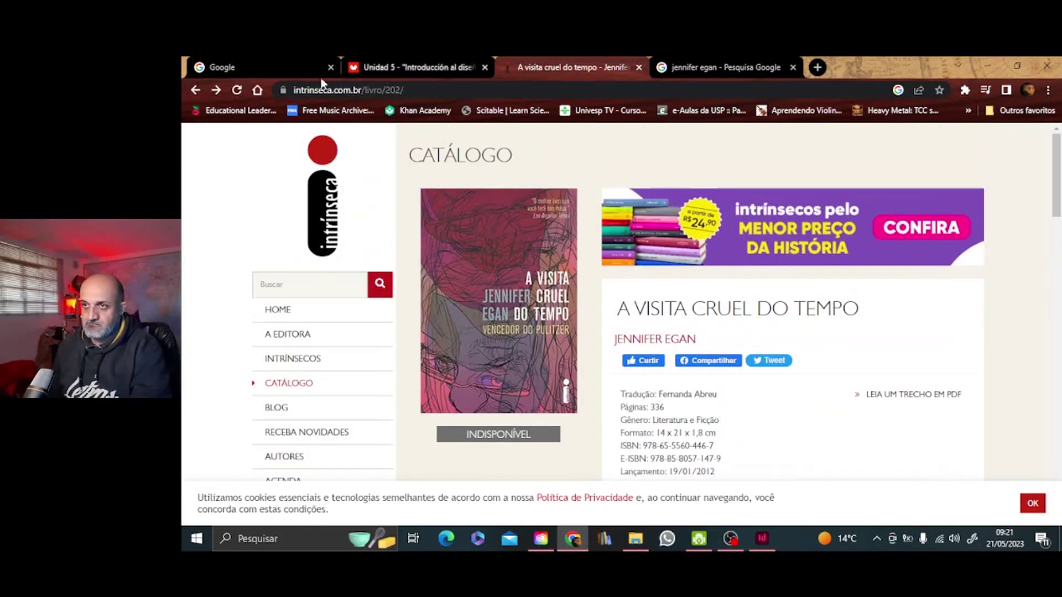
{"action": "left_click", "coordinate": [196, 91]}
{"action": "scroll", "coordinate": [699, 293], "scroll_direction": "down", "scroll_amount": 14}
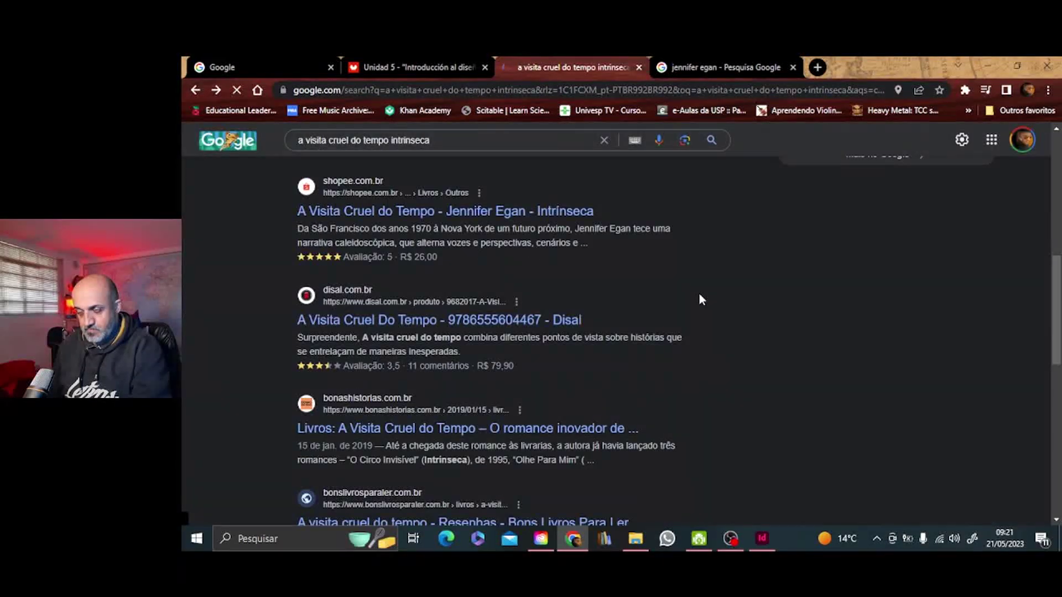
{"action": "scroll", "coordinate": [700, 292], "scroll_direction": "up", "scroll_amount": 15}
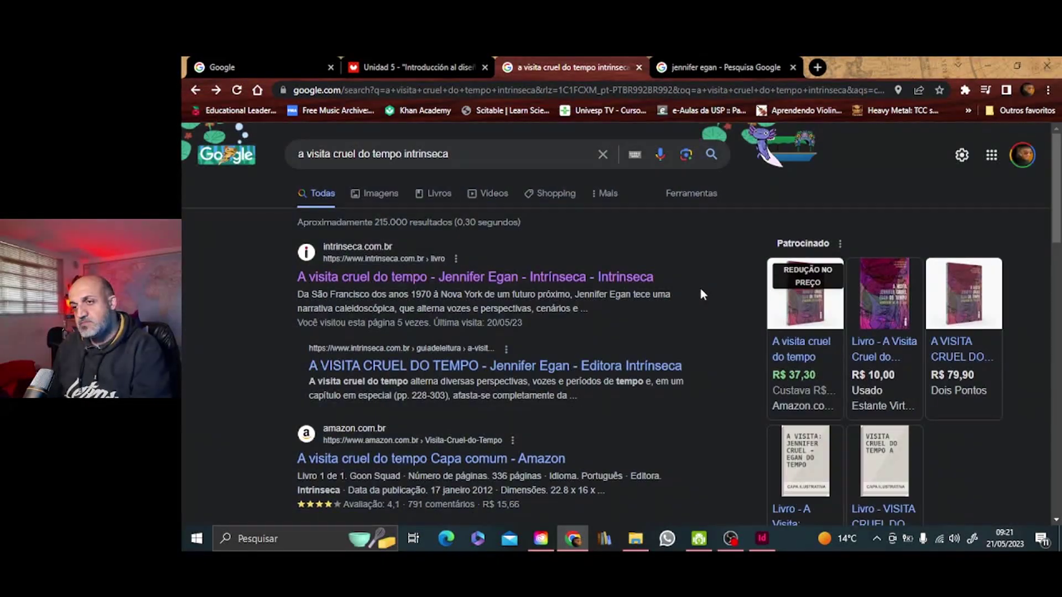
Step: Remove "intrinseca" from the query, search Google for "a visita cruel do tempo" and browse the results
{"action": "left_click", "coordinate": [466, 154]}
{"action": "key", "text": "BackSpace"}
{"action": "key", "text": "BackSpace"}
{"action": "key", "text": "BackSpace"}
{"action": "key", "text": "BackSpace"}
{"action": "key", "text": "BackSpace"}
{"action": "key", "text": "BackSpace"}
{"action": "key", "text": "BackSpace"}
{"action": "key", "text": "BackSpace"}
{"action": "key", "text": "BackSpace"}
{"action": "key", "text": "BackSpace"}
{"action": "key", "text": "BackSpace"}
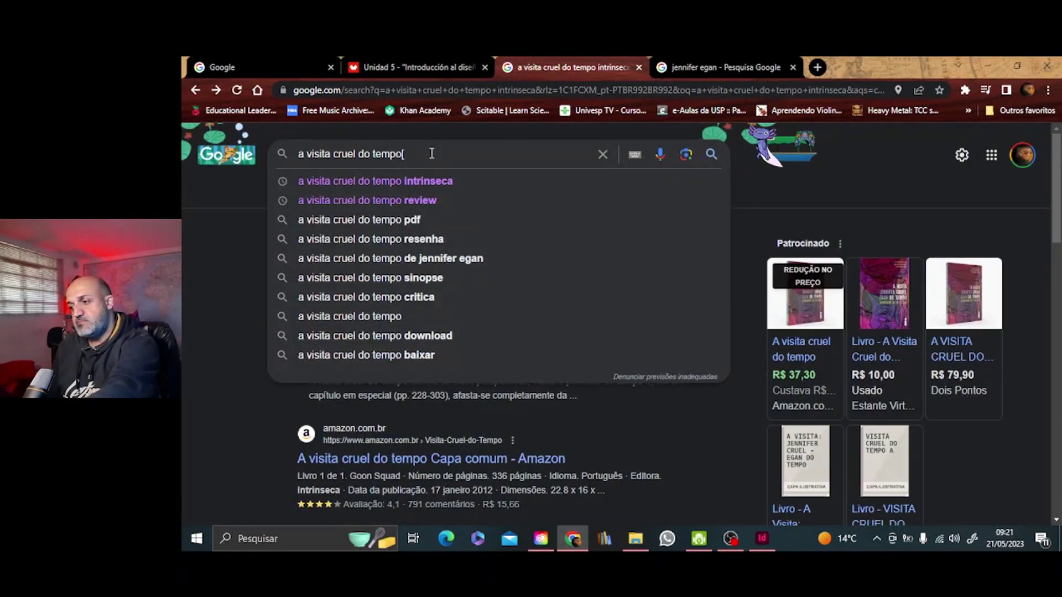
{"action": "type", "text": "["}
{"action": "key", "text": "Return"}
{"action": "scroll", "coordinate": [470, 222], "scroll_direction": "down", "scroll_amount": 10}
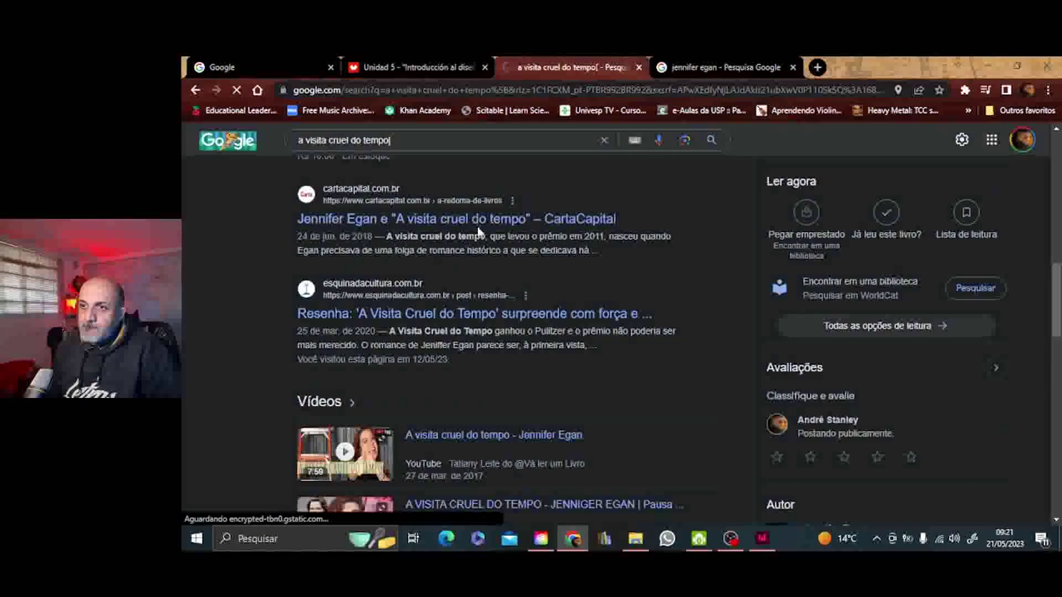
{"action": "scroll", "coordinate": [477, 237], "scroll_direction": "down", "scroll_amount": 14}
{"action": "scroll", "coordinate": [479, 226], "scroll_direction": "up", "scroll_amount": 20}
Step: Open Intrínseca's "A visita cruel do tempo" page and copy its press reviews, including the "Resenhas" heading
{"action": "scroll", "coordinate": [487, 215], "scroll_direction": "down", "scroll_amount": 3}
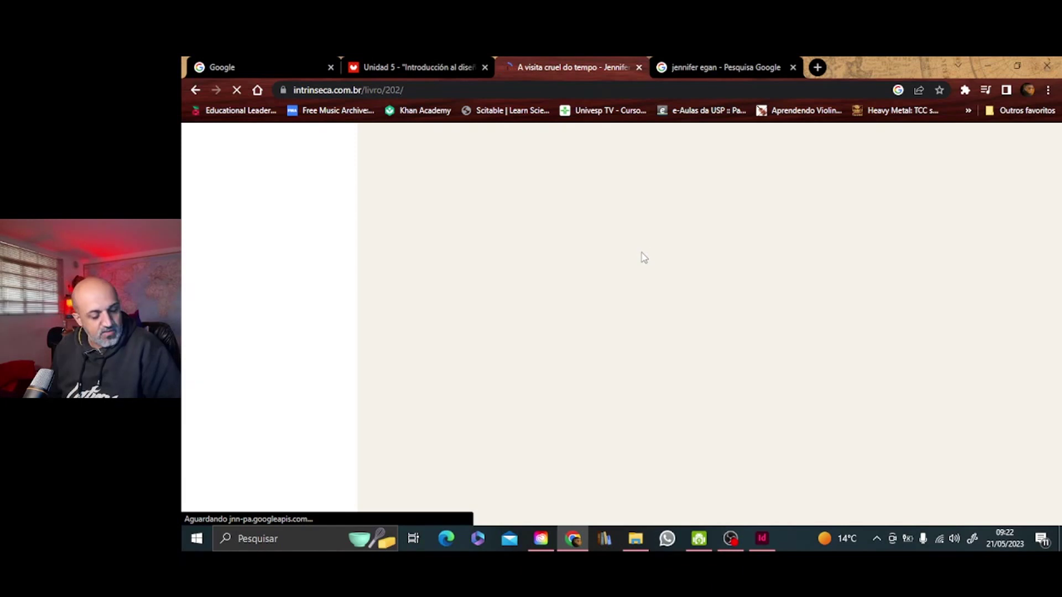
{"action": "scroll", "coordinate": [643, 265], "scroll_direction": "down", "scroll_amount": 15}
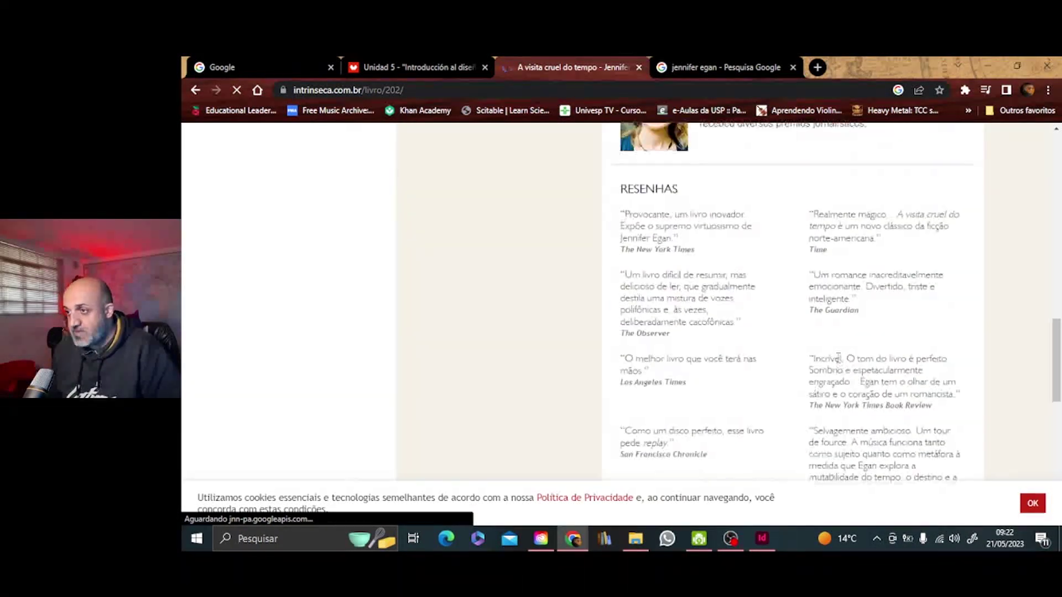
{"action": "scroll", "coordinate": [839, 356], "scroll_direction": "down", "scroll_amount": 2}
{"action": "scroll", "coordinate": [705, 330], "scroll_direction": "up", "scroll_amount": 4}
{"action": "left_click_drag", "start_coordinate": [620, 318], "coordinate": [785, 354]}
{"action": "right_click", "coordinate": [663, 256]}
{"action": "left_click", "coordinate": [685, 268]}
Step: Return to InDesign, show the guides and draw a text frame on the back cover, filling the area between its margins
{"action": "left_click", "coordinate": [762, 538]}
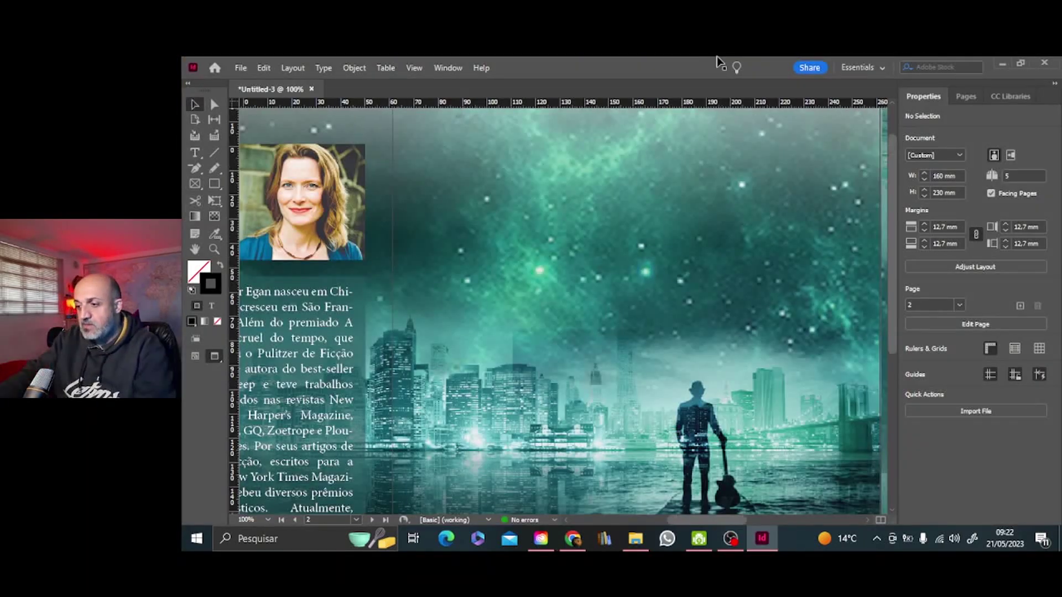
{"action": "key", "text": "ctrl+minus"}
{"action": "key", "text": "ctrl+minus"}
{"action": "key", "text": "w"}
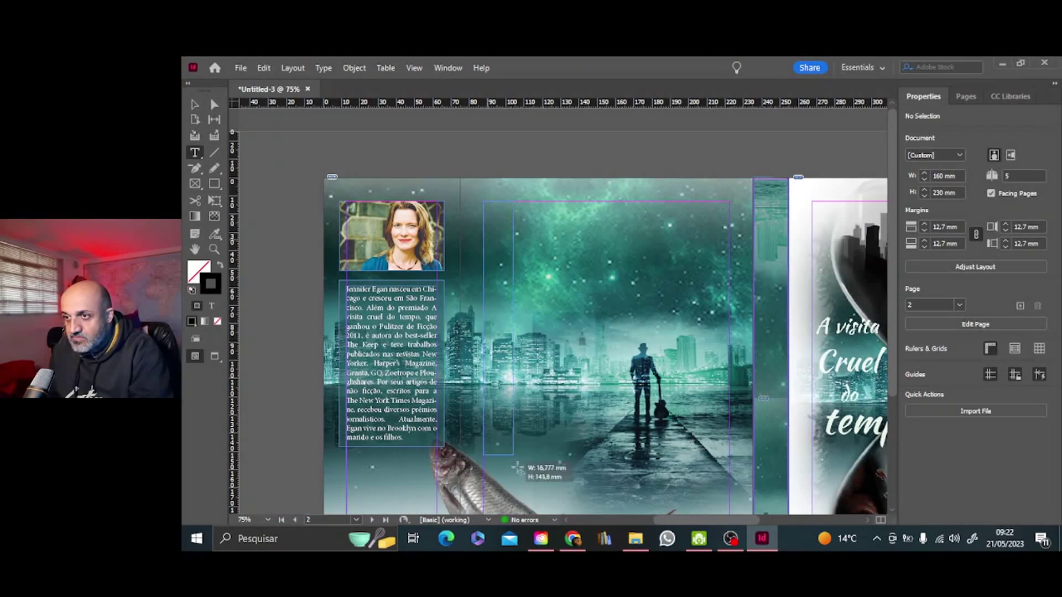
{"action": "left_click_drag", "start_coordinate": [518, 468], "coordinate": [729, 497]}
{"action": "scroll", "coordinate": [685, 393], "scroll_direction": "down", "scroll_amount": 3}
Step: Paste the copied press reviews into the back cover's text frame and colour the text white
{"action": "key", "text": "Escape"}
{"action": "mouse_move", "coordinate": [607, 397]}
{"action": "left_mouse_down"}
{"action": "mouse_move", "coordinate": [611, 473]}
{"action": "mouse_move", "coordinate": [484, 429]}
{"action": "mouse_move", "coordinate": [470, 111]}
{"action": "left_mouse_up"}
{"action": "double_click", "coordinate": [616, 350]}
{"action": "key", "text": "ctrl+v"}
{"action": "double_click", "coordinate": [199, 272]}
{"action": "left_click", "coordinate": [905, 207]}
{"action": "left_click", "coordinate": [920, 207]}
{"action": "left_click", "coordinate": [1049, 199]}
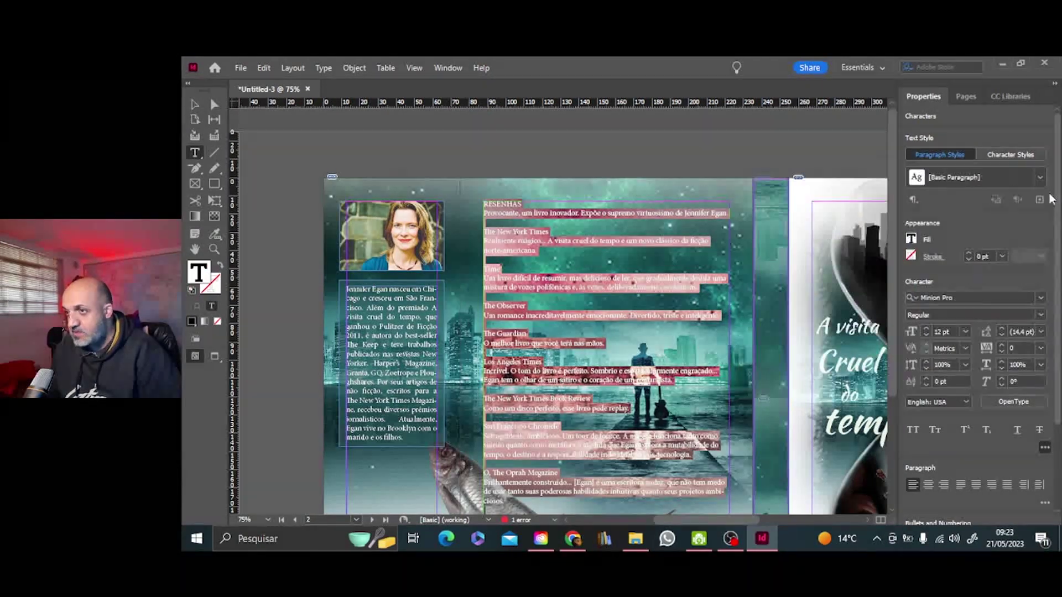
Step: Format the reviews at 14 pt, justified with the last line aligned left, and set their language to Portuguese: Brazilian
{"action": "left_click", "coordinate": [964, 332]}
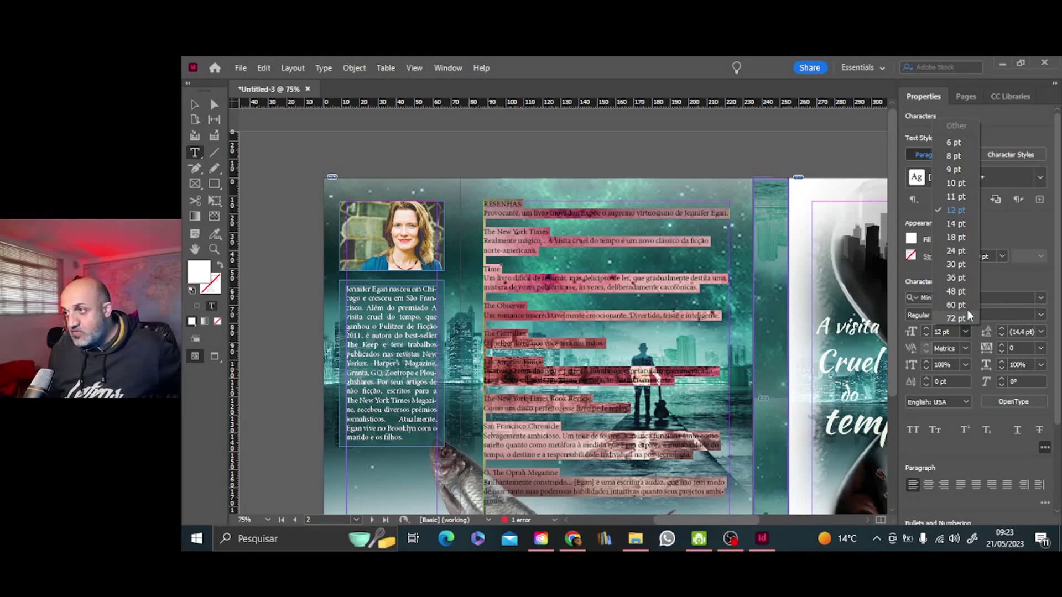
{"action": "left_click", "coordinate": [954, 223]}
{"action": "left_click", "coordinate": [958, 402]}
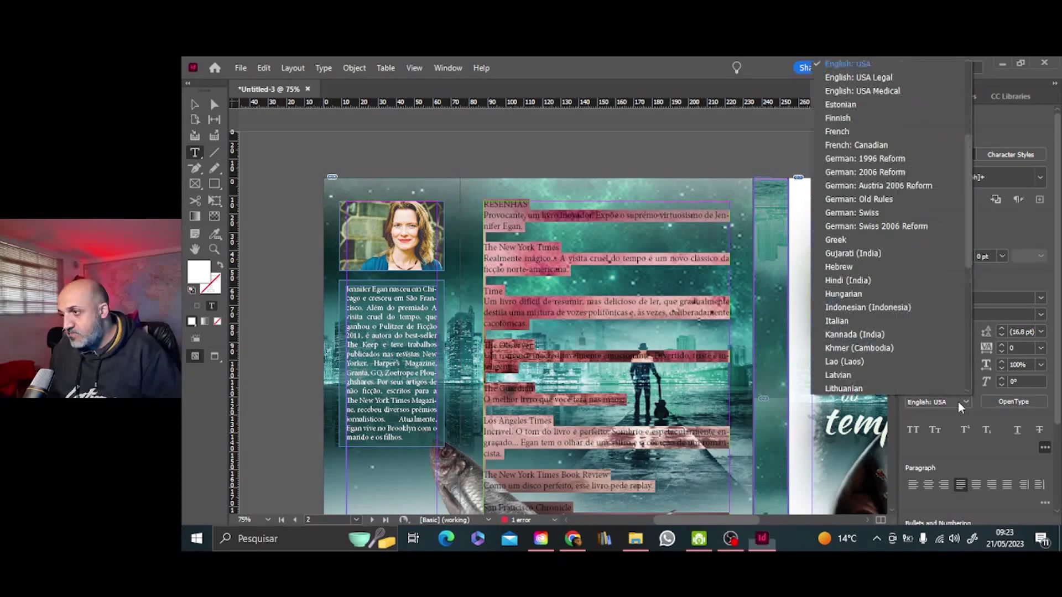
{"action": "scroll", "coordinate": [872, 294], "scroll_direction": "down", "scroll_amount": 4}
{"action": "scroll", "coordinate": [871, 294], "scroll_direction": "up", "scroll_amount": 8}
{"action": "scroll", "coordinate": [895, 207], "scroll_direction": "down", "scroll_amount": 10}
{"action": "left_click", "coordinate": [885, 200]}
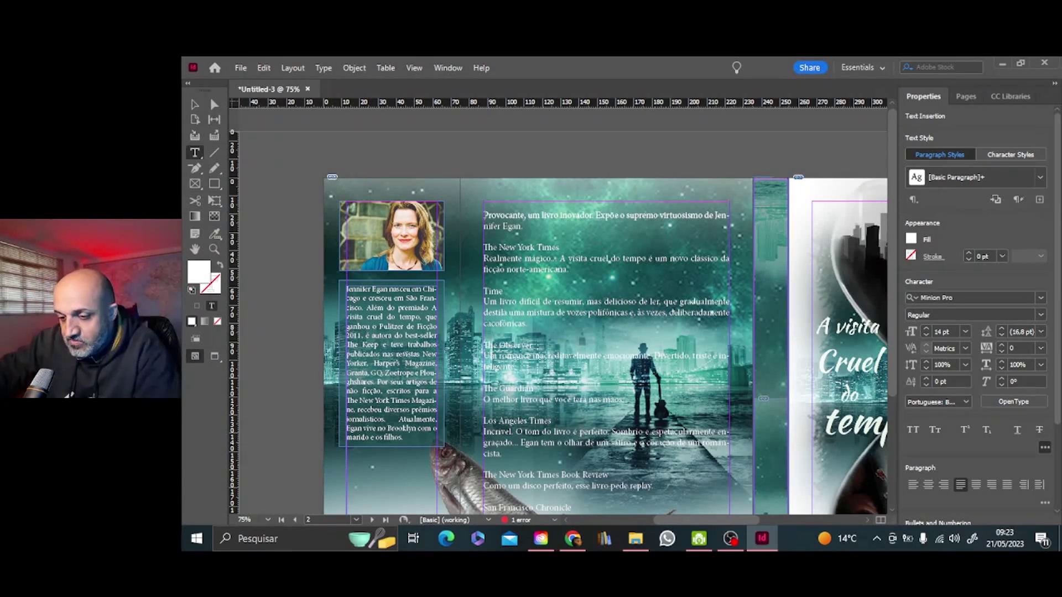
Step: Put the first two reviews in quotation marks, with The New York Times and Time directly beneath and a blank line after each source
{"action": "type", "text": "\""}
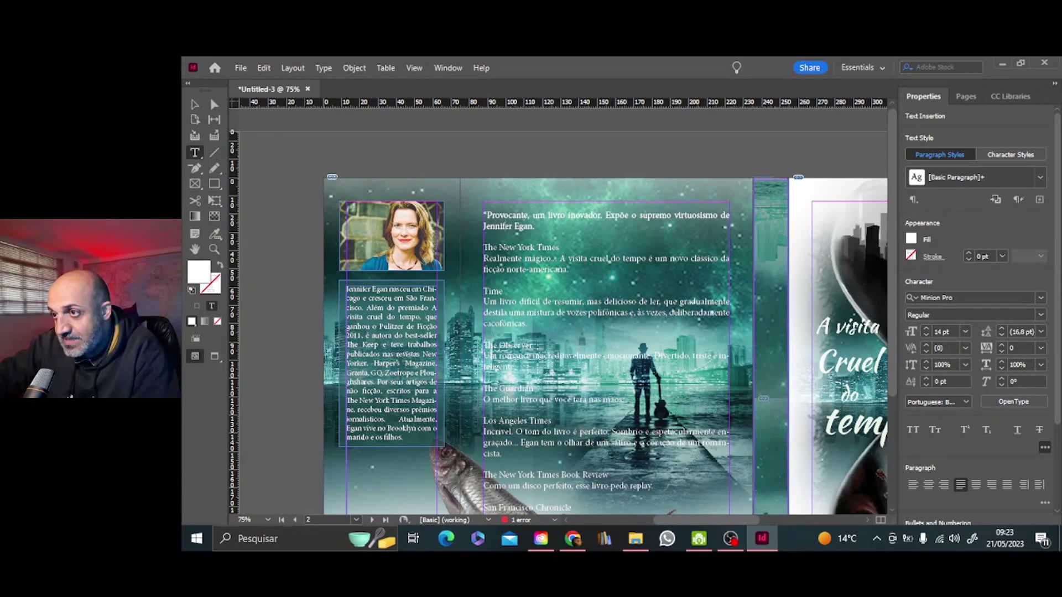
{"action": "key", "text": "BackSpace"}
{"action": "key", "text": "Down"}
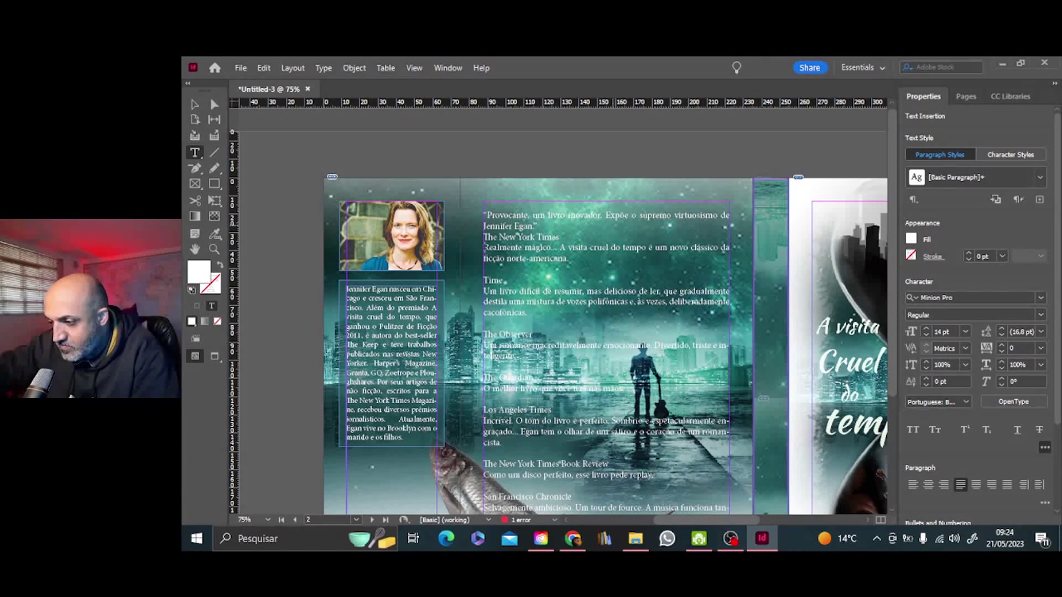
{"action": "key", "text": "Return"}
{"action": "type", "text": "\""}
{"action": "key", "text": "Delete"}
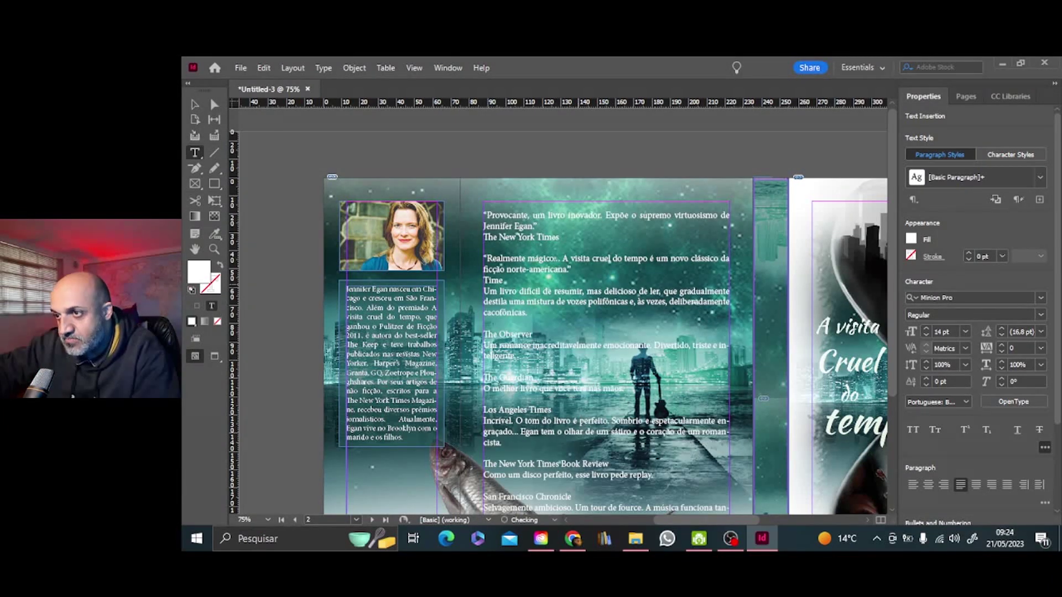
{"action": "key", "text": "End"}
{"action": "key", "text": "Return"}
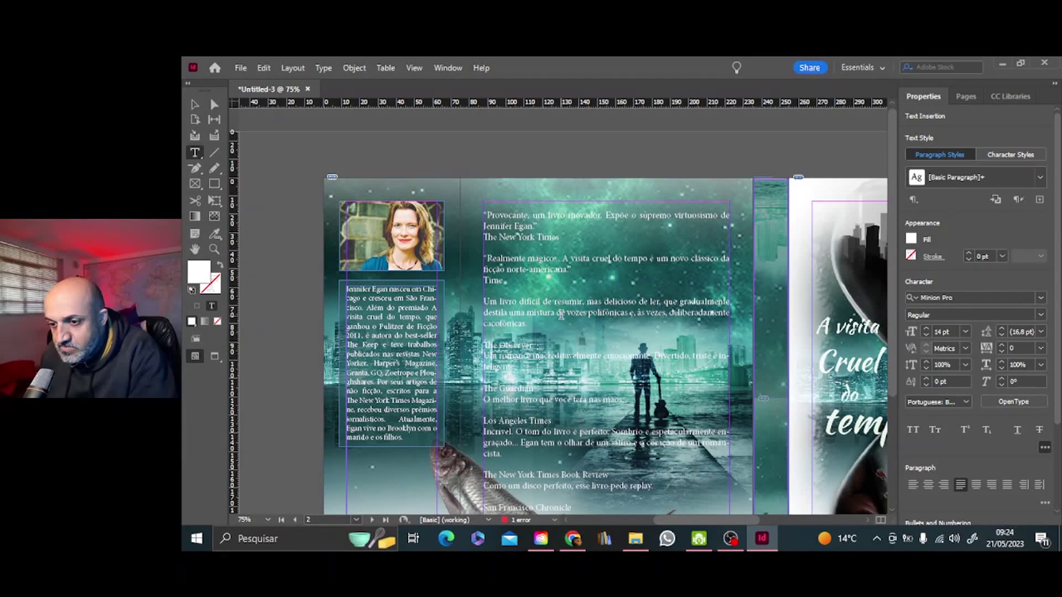
Step: Add quotation marks to the third and fourth reviews and place The Observer and The Guardian directly beneath their quotes
{"action": "type", "text": "\""}
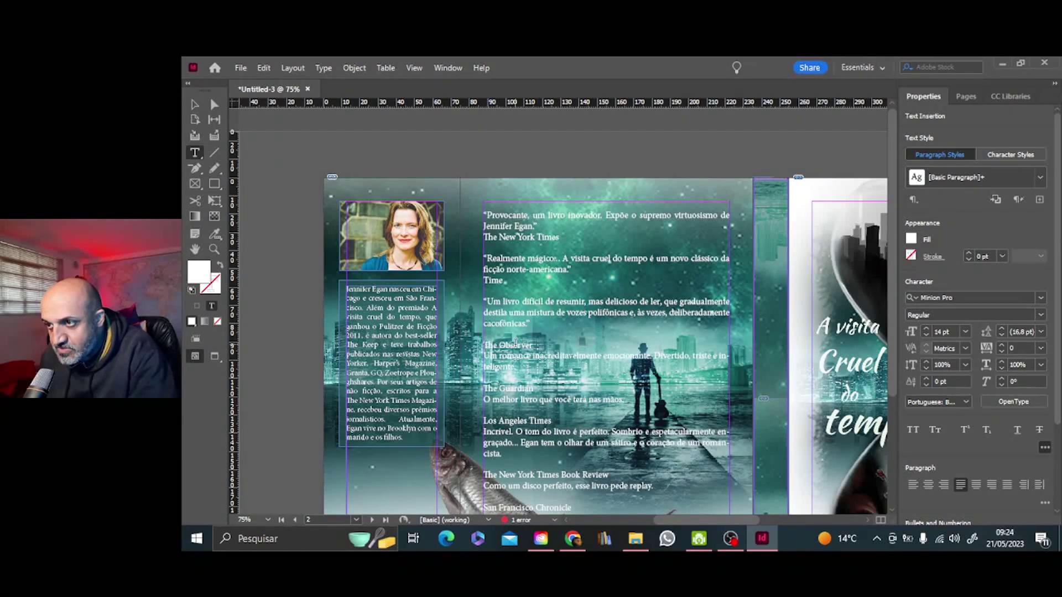
{"action": "key", "text": "Delete"}
{"action": "key", "text": "Down"}
{"action": "key", "text": "Return"}
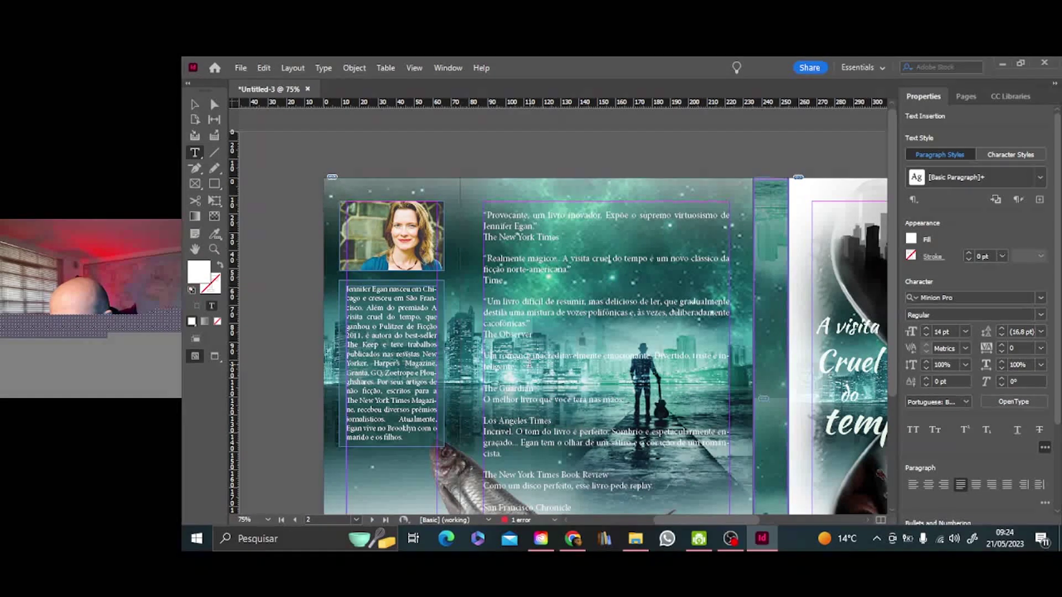
{"action": "type", "text": "\""}
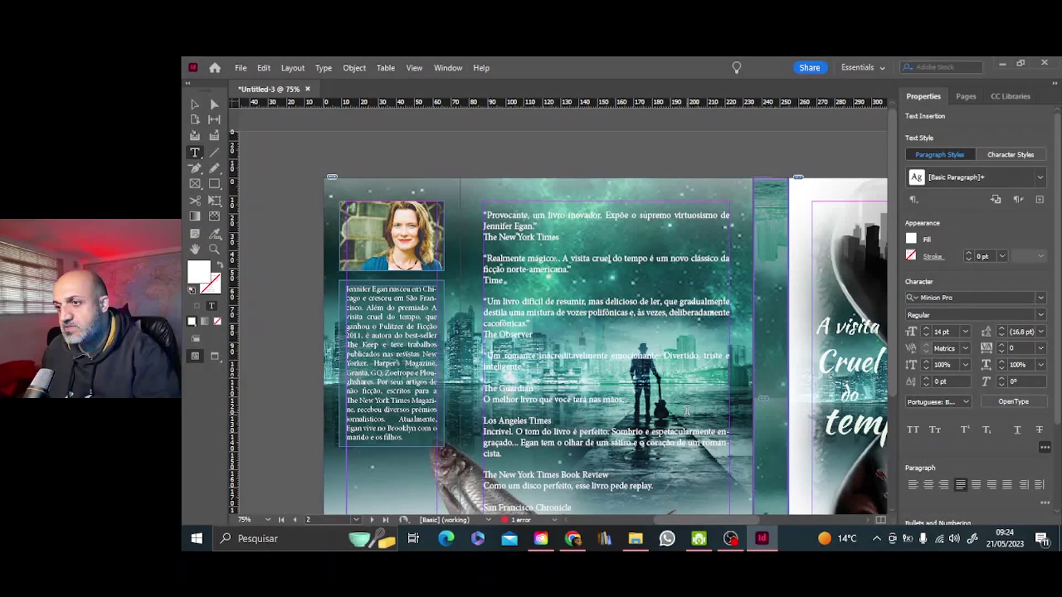
{"action": "left_click", "coordinate": [723, 543]}
{"action": "left_click", "coordinate": [723, 543]}
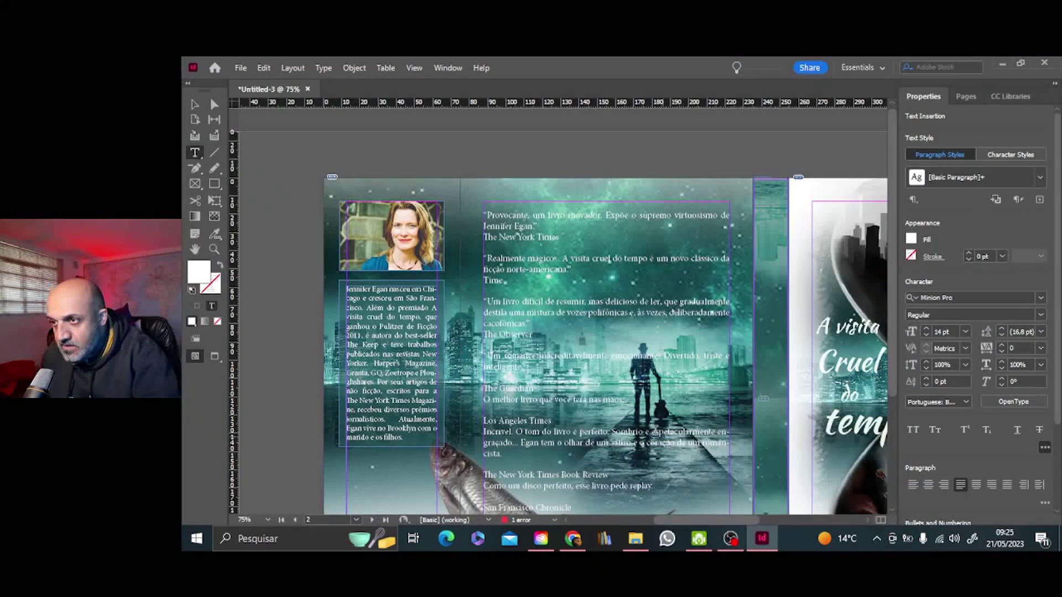
{"action": "key", "text": "BackSpace"}
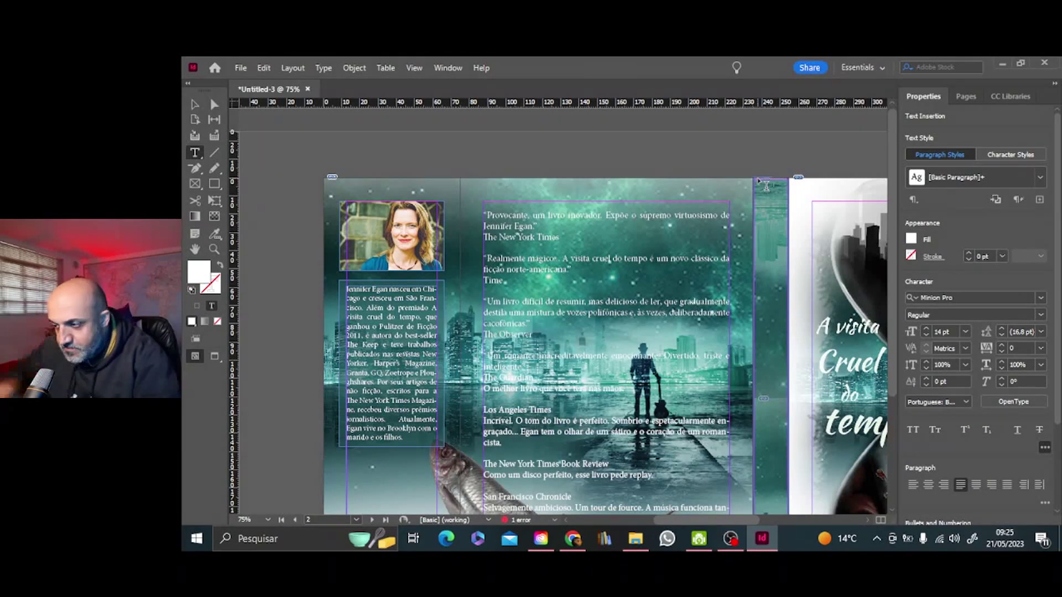
Step: Put the "O melhor livro" review in quotation marks with Los Angeles Times directly beneath, separating it from its neighbours with blank lines
{"action": "key", "text": "Down"}
{"action": "key", "text": "Return"}
{"action": "type", "text": "\""}
{"action": "key", "text": "End"}
{"action": "type", "text": "\""}
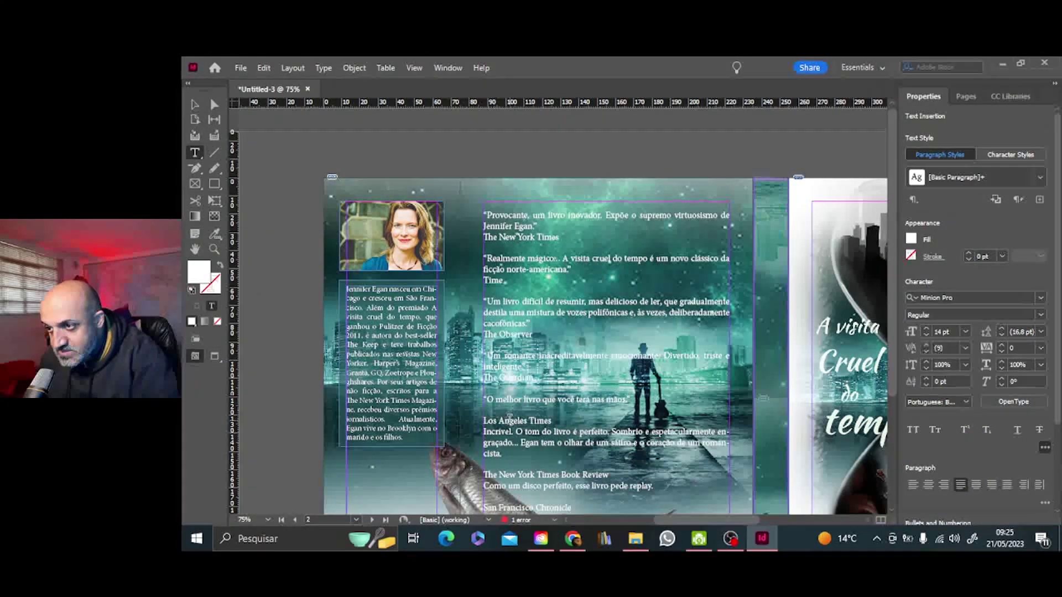
{"action": "key", "text": "Home"}
{"action": "key", "text": "BackSpace"}
{"action": "key", "text": "Down"}
{"action": "key", "text": "Return"}
Step: Delete the "Incrível" and "Como um disco perfeito" reviews along with The New York Times Book Review source
{"action": "type", "text": "\""}
{"action": "left_click_drag", "start_coordinate": [504, 454], "coordinate": [480, 431]}
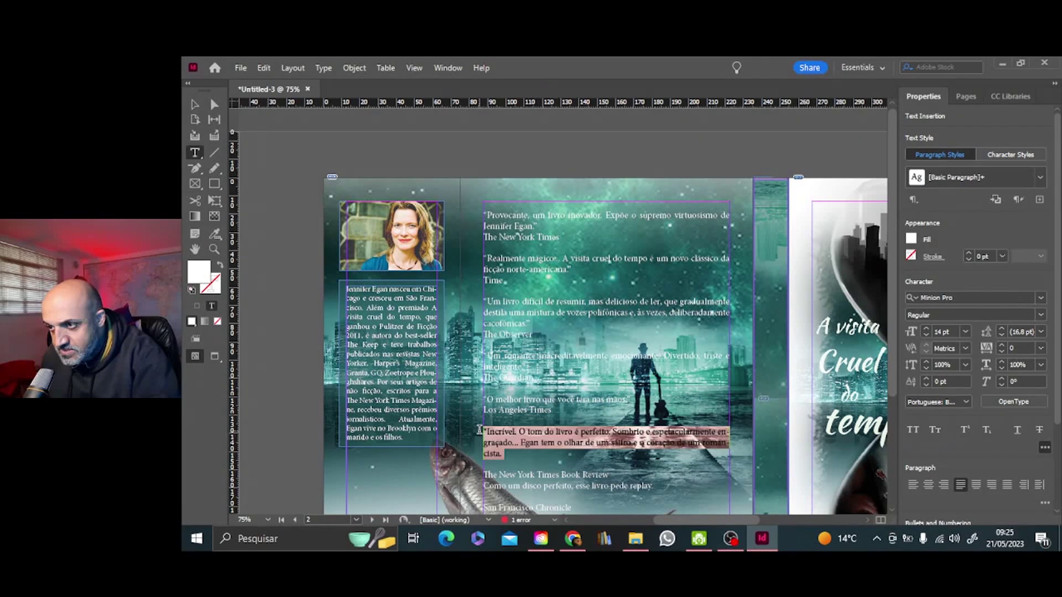
{"action": "key", "text": "BackSpace"}
{"action": "left_click_drag", "start_coordinate": [654, 453], "coordinate": [475, 444]}
{"action": "key", "text": "BackSpace"}
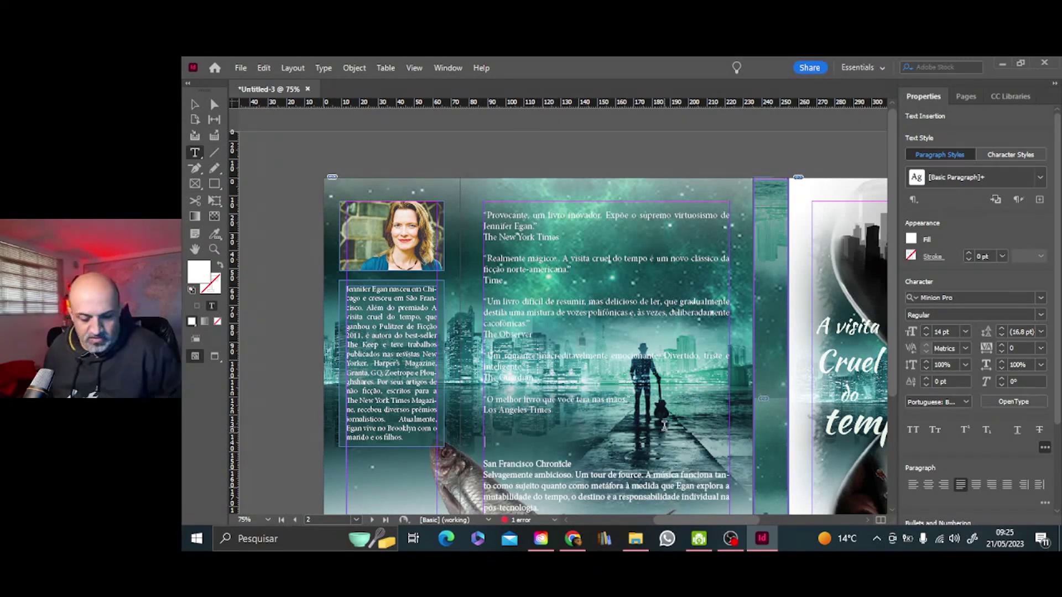
Step: Remove the San Francisco Chronicle source and enclose the "Selvagemente ambicioso" review in quotation marks
{"action": "scroll", "coordinate": [664, 426], "scroll_direction": "down", "scroll_amount": 3}
{"action": "left_click_drag", "start_coordinate": [547, 397], "coordinate": [483, 396]}
{"action": "key", "text": "BackSpace"}
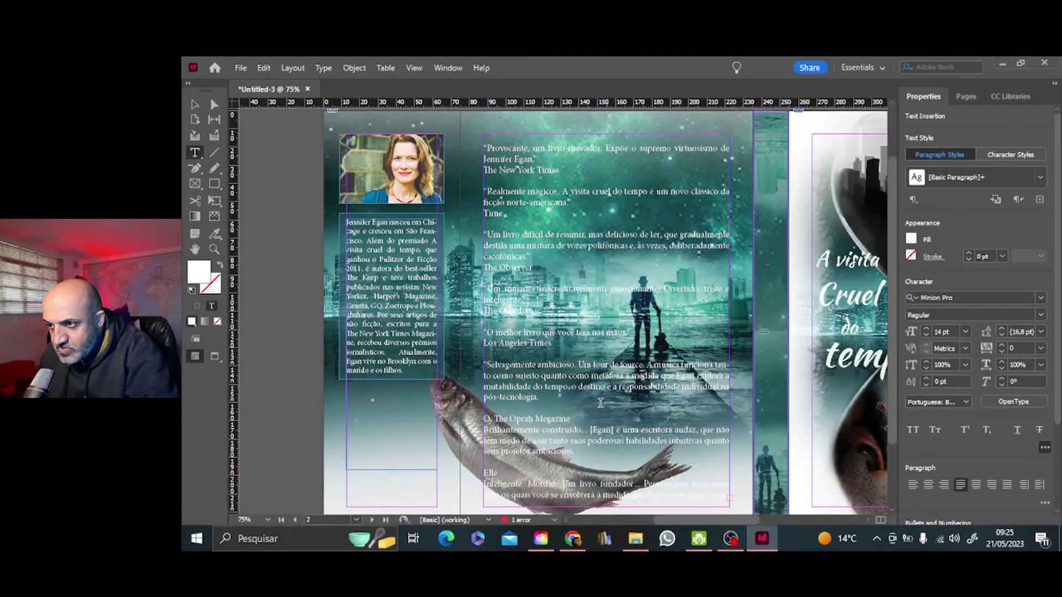
{"action": "left_click", "coordinate": [579, 398]}
{"action": "type", "text": "”"}
Step: Delete all review text after O, The Oprah Megazine, starting with the "Brilhantemente construído" review
{"action": "triple_click", "coordinate": [539, 445]}
{"action": "left_click_drag", "start_coordinate": [539, 444], "coordinate": [585, 511]}
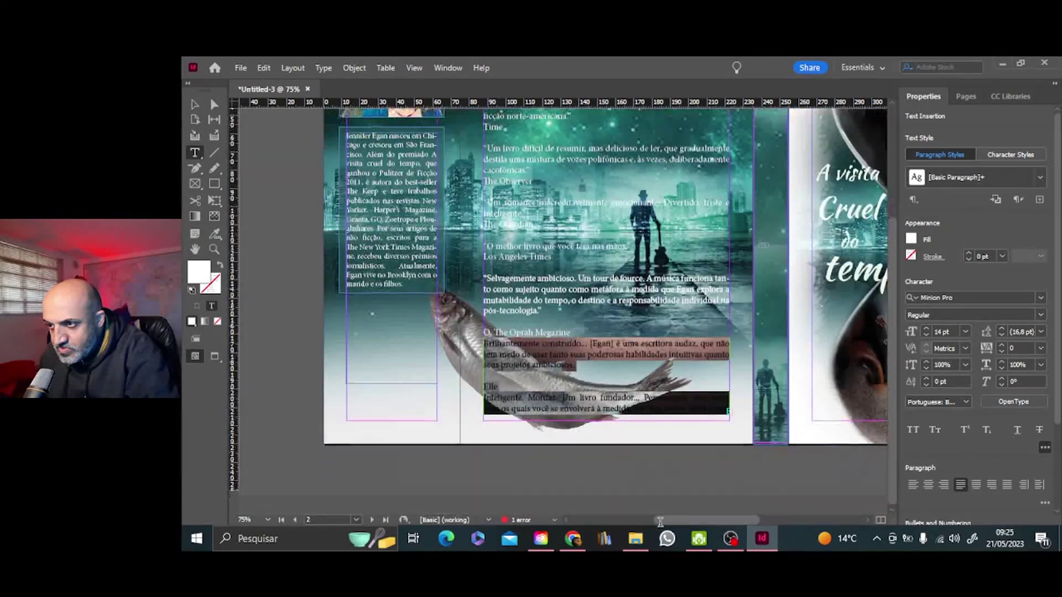
{"action": "key", "text": "BackSpace"}
{"action": "key", "text": "BackSpace"}
{"action": "left_click_drag", "start_coordinate": [588, 416], "coordinate": [549, 403]}
{"action": "key", "text": "BackSpace"}
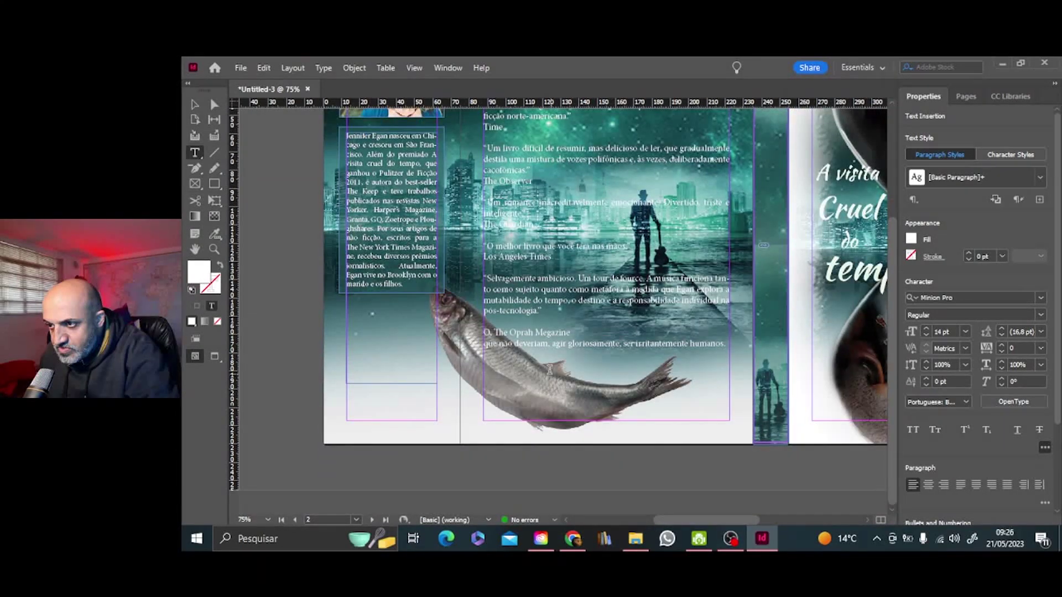
{"action": "left_click_drag", "start_coordinate": [725, 345], "coordinate": [482, 344]}
{"action": "key", "text": "BackSpace"}
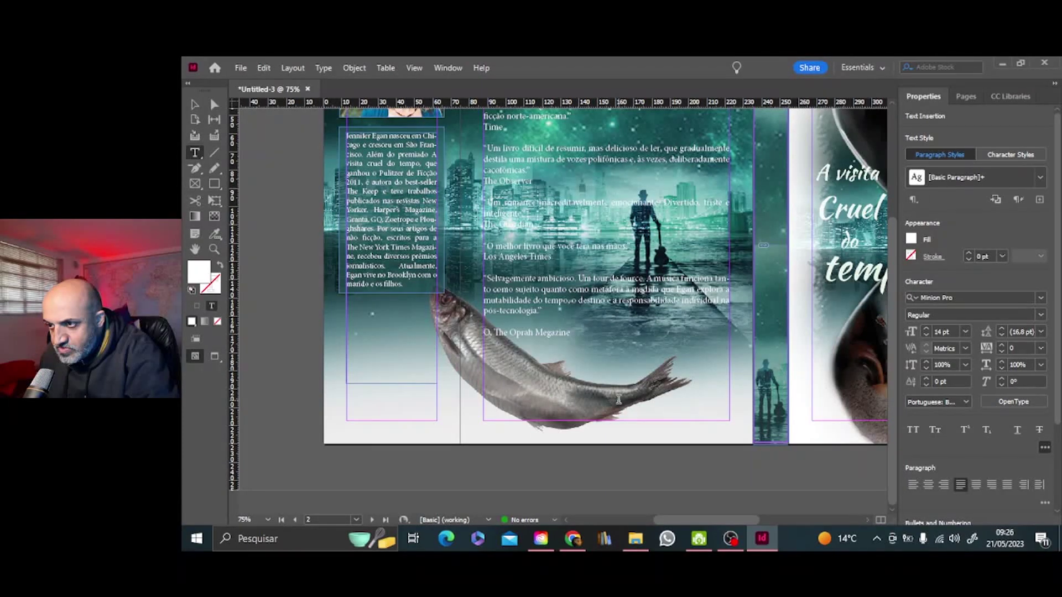
Step: Switch to the DroidCam client, stop its camera feed and close it
{"action": "left_click", "coordinate": [728, 540]}
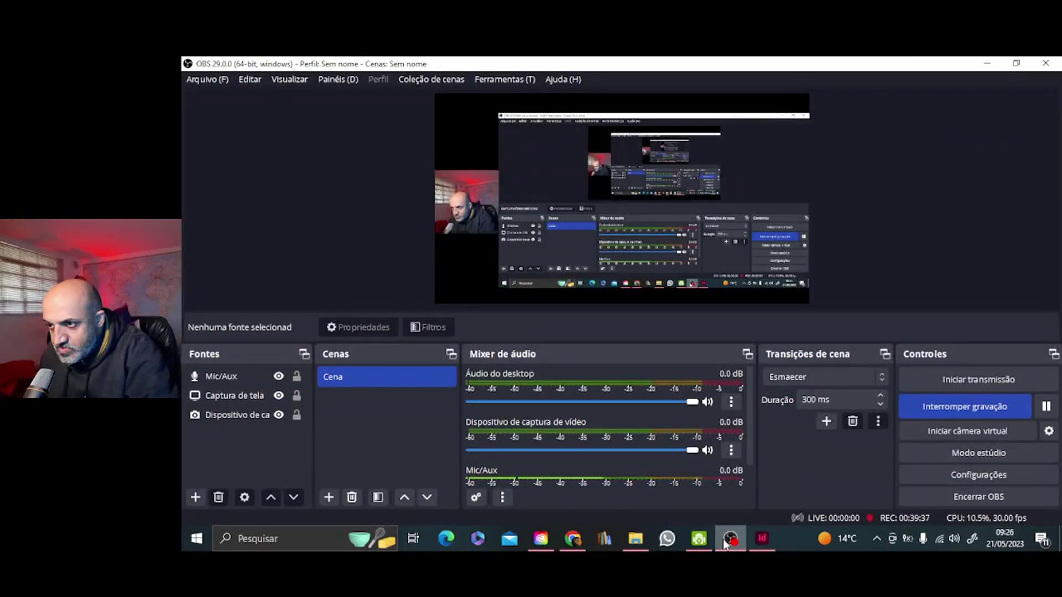
{"action": "left_click", "coordinate": [702, 542]}
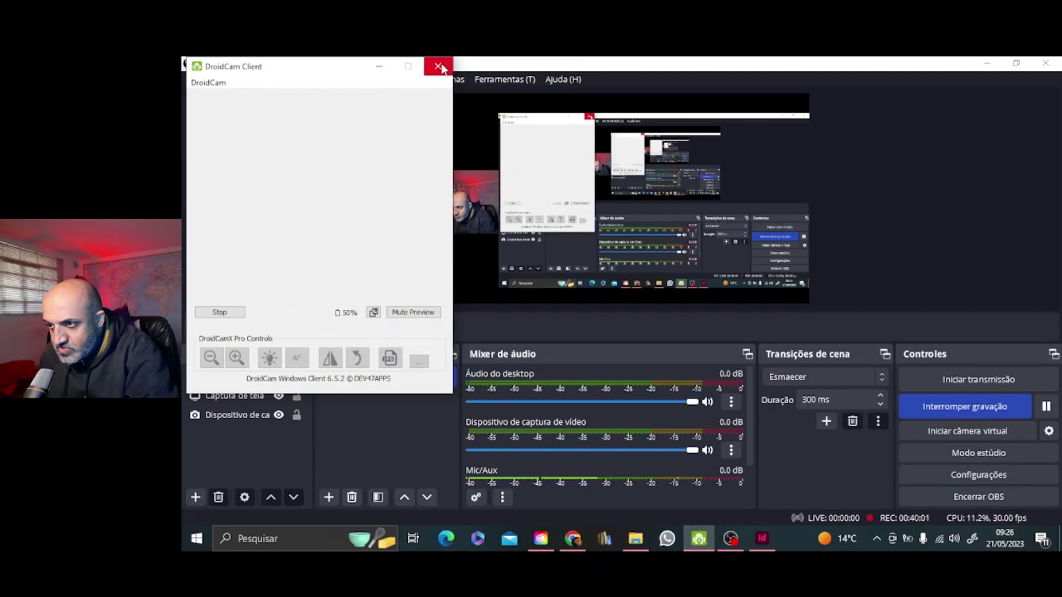
{"action": "left_click", "coordinate": [235, 312]}
{"action": "left_click", "coordinate": [437, 66]}
{"action": "left_click", "coordinate": [636, 539]}
{"action": "left_click", "coordinate": [987, 64]}
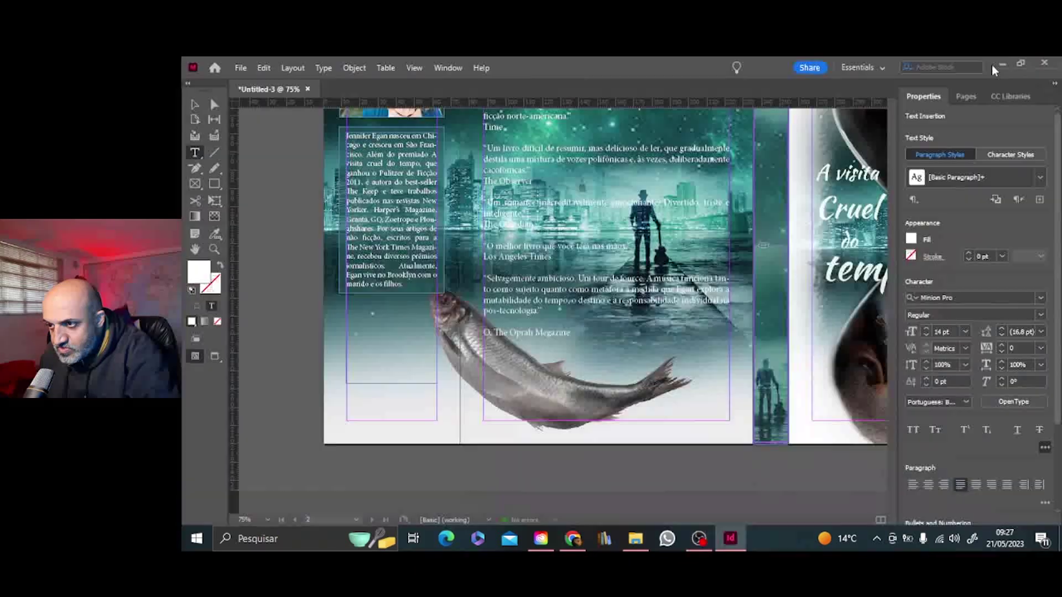
Step: Relaunch DroidCam from the desktop, check the camera feed in OBS, and return to the InDesign cover document
{"action": "left_click", "coordinate": [1002, 65]}
{"action": "left_click", "coordinate": [1001, 60]}
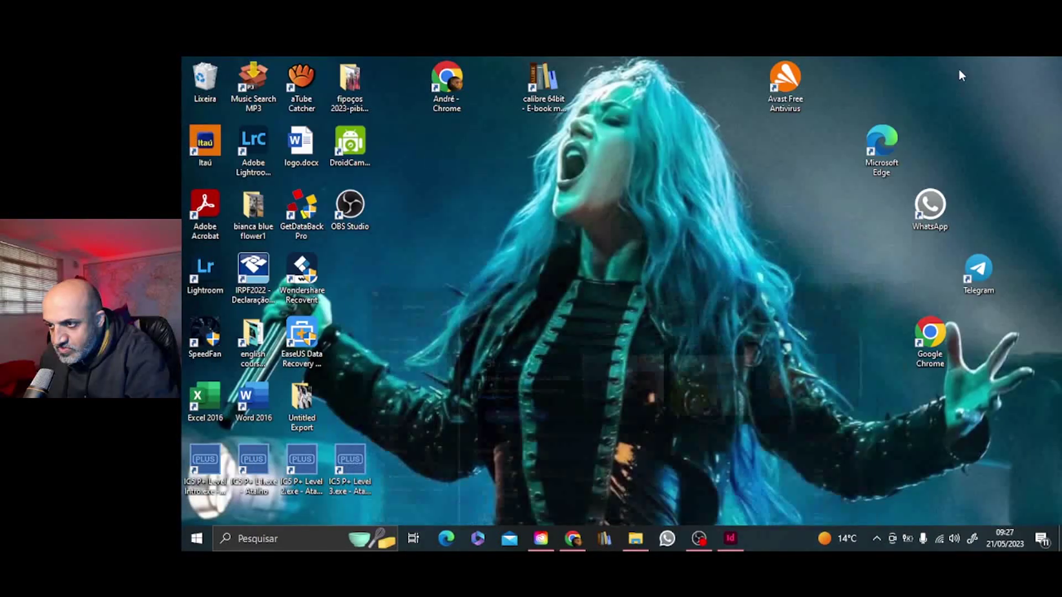
{"action": "double_click", "coordinate": [364, 148]}
{"action": "left_click", "coordinate": [280, 233]}
{"action": "left_click", "coordinate": [698, 539]}
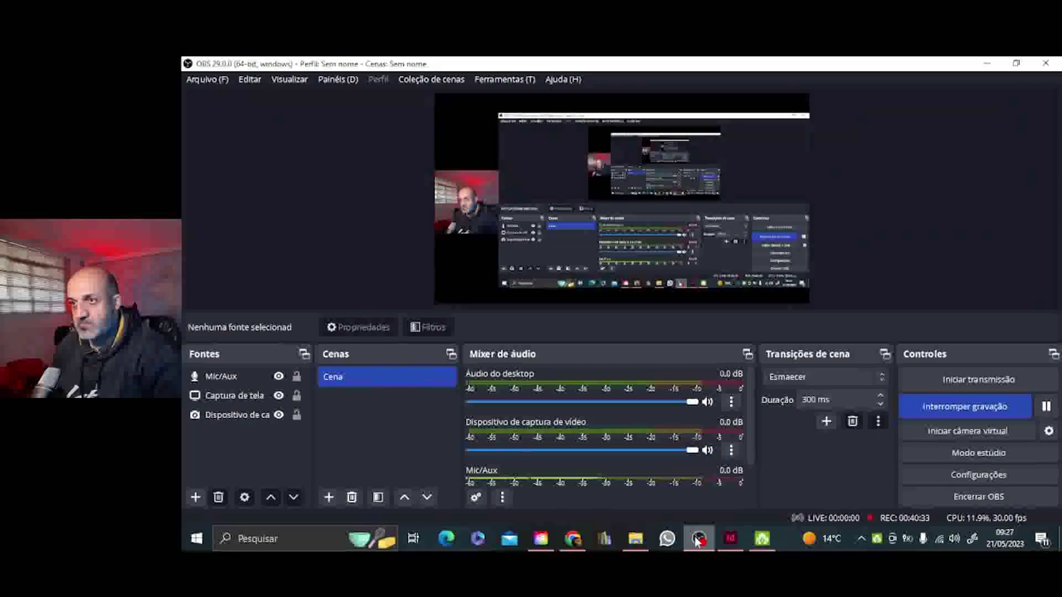
{"action": "left_click", "coordinate": [729, 539]}
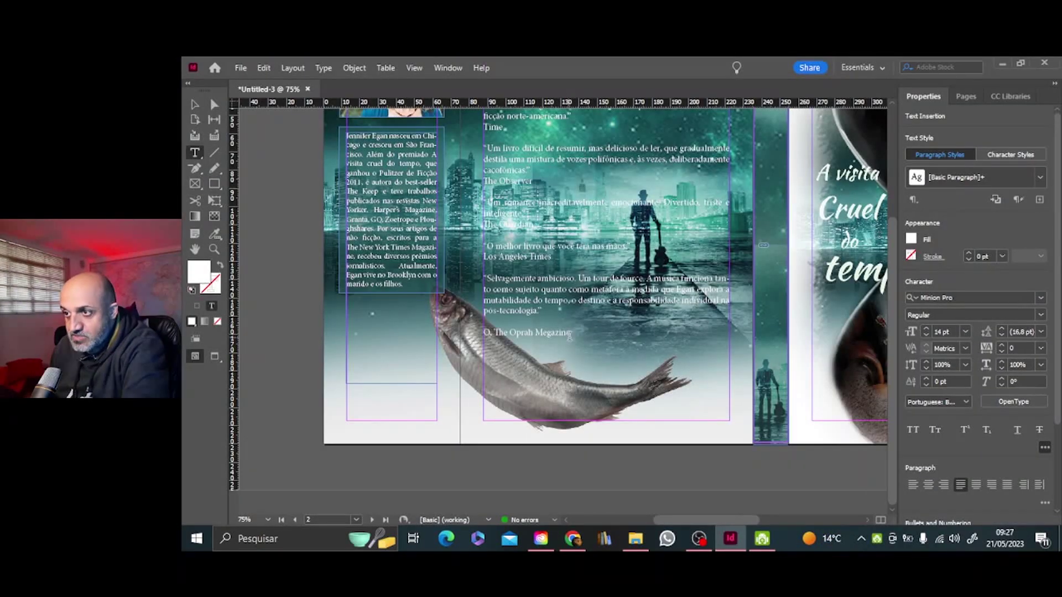
Step: Copy the translucent teal rectangle behind the biography onto the reviews and resize it to about 144.6 × 165.2 mm
{"action": "scroll", "coordinate": [671, 305], "scroll_direction": "up", "scroll_amount": 2}
{"action": "key", "text": "Escape"}
{"action": "left_click", "coordinate": [331, 191]}
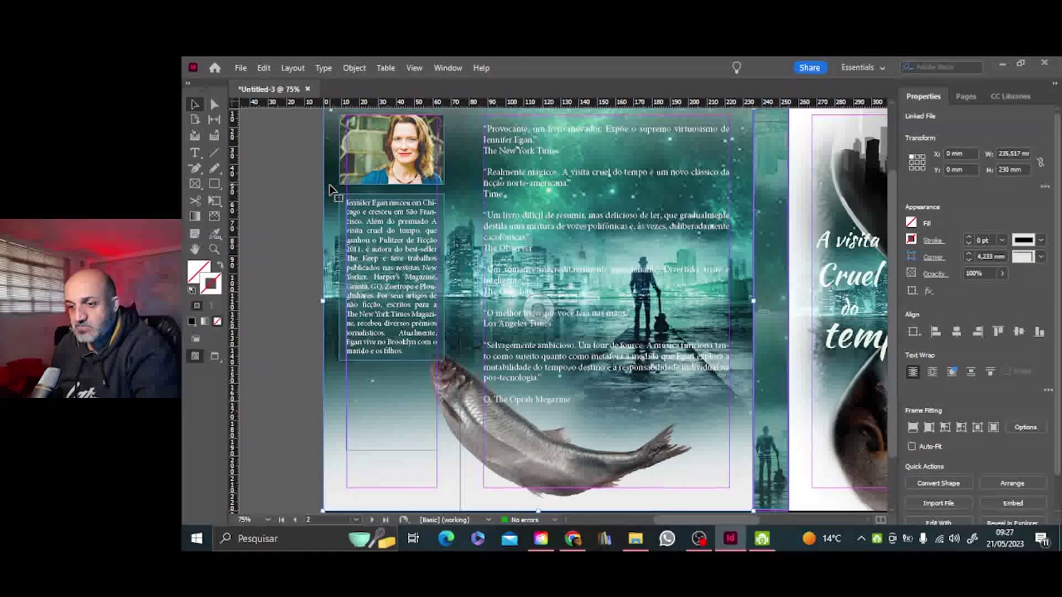
{"action": "left_click", "coordinate": [390, 194]}
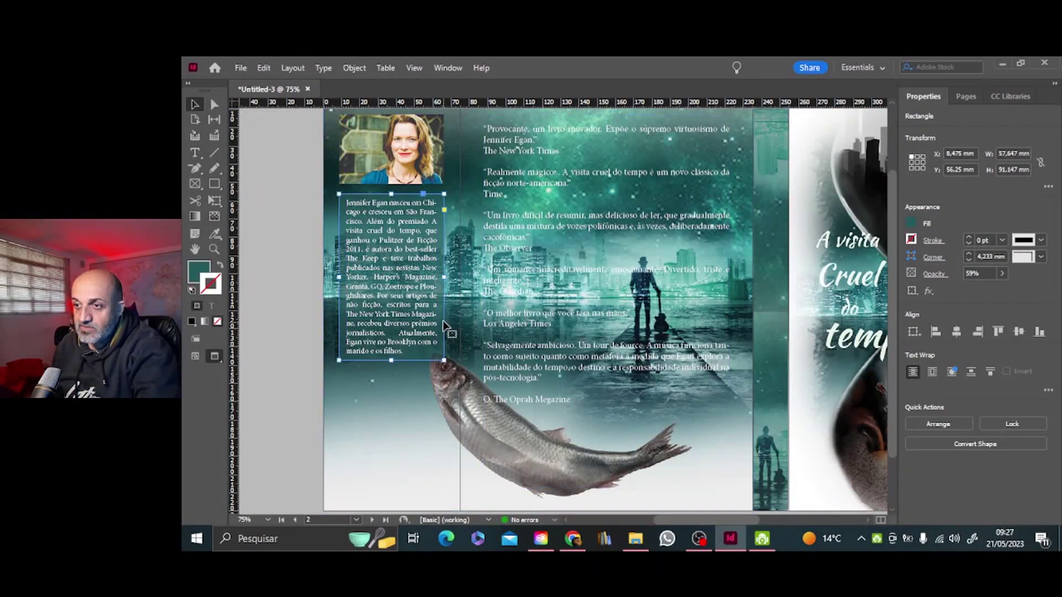
{"action": "left_click_drag", "start_coordinate": [430, 255], "coordinate": [563, 178]}
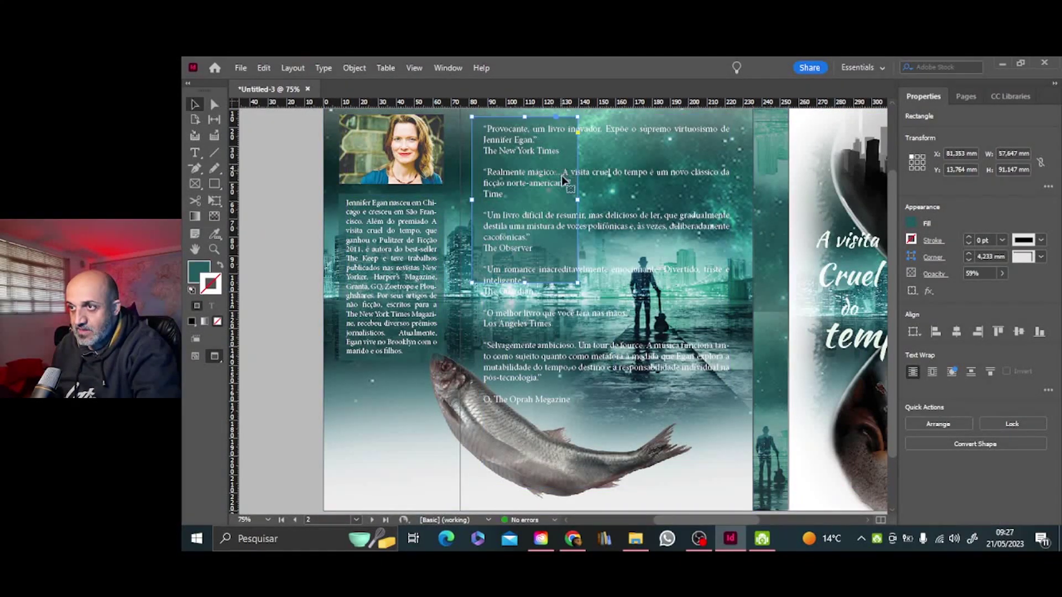
{"action": "left_click_drag", "start_coordinate": [579, 283], "coordinate": [741, 293]}
{"action": "left_click_drag", "start_coordinate": [604, 451], "coordinate": [607, 419]}
{"action": "scroll", "coordinate": [607, 417], "scroll_direction": "up", "scroll_amount": 3}
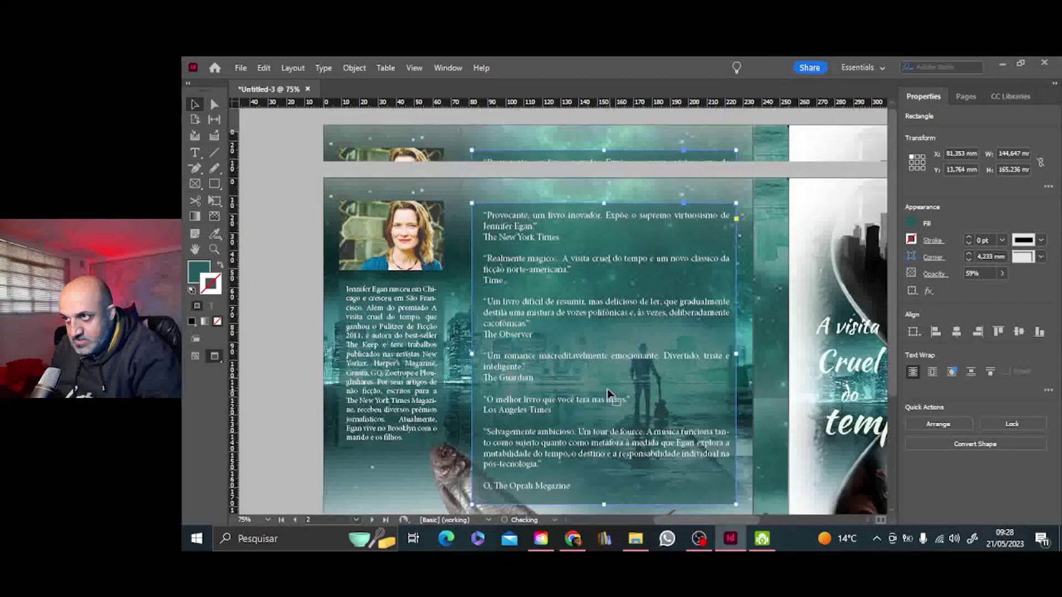
Step: Add a text frame reading "A Visita Cruel do tempo" above the reviews, near the spine
{"action": "left_click", "coordinate": [763, 324]}
{"action": "scroll", "coordinate": [740, 322], "scroll_direction": "down", "scroll_amount": 2}
{"action": "scroll", "coordinate": [631, 347], "scroll_direction": "down", "scroll_amount": 2}
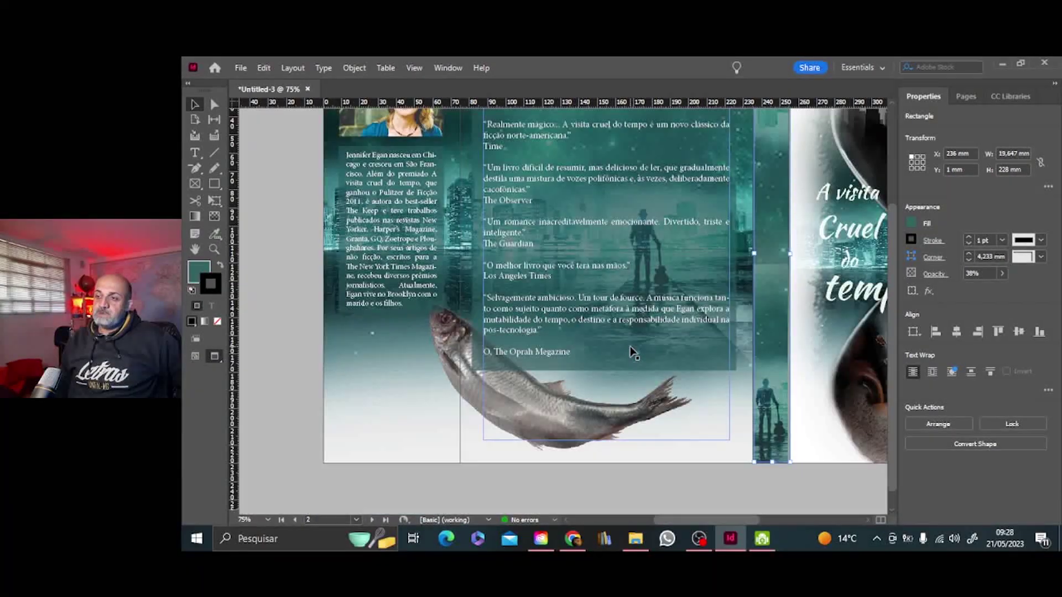
{"action": "scroll", "coordinate": [620, 346], "scroll_direction": "up", "scroll_amount": 3}
{"action": "scroll", "coordinate": [611, 354], "scroll_direction": "right", "scroll_amount": 5}
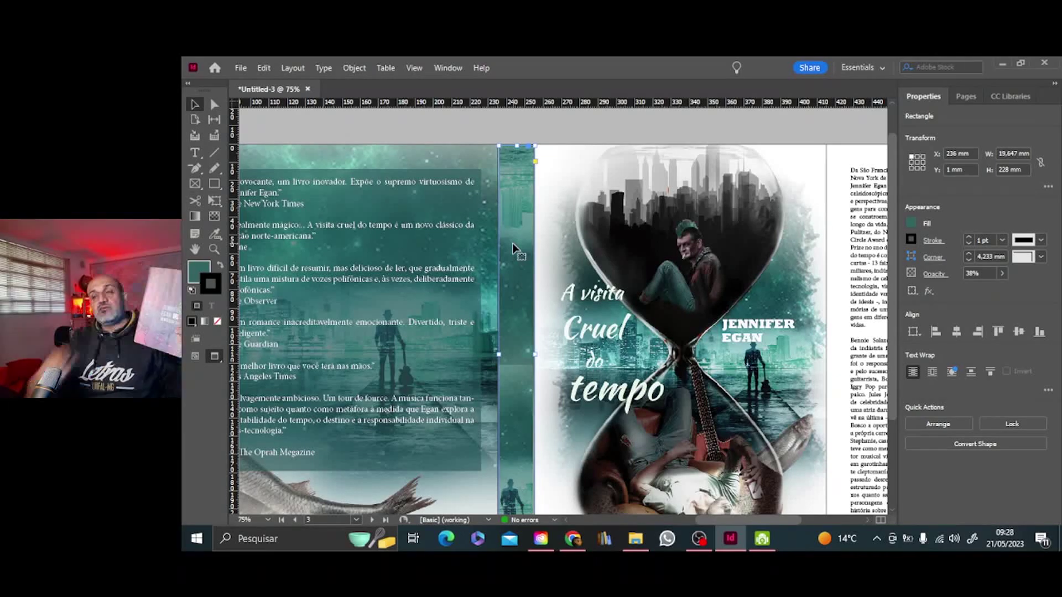
{"action": "key", "text": "t"}
{"action": "left_click", "coordinate": [403, 160]}
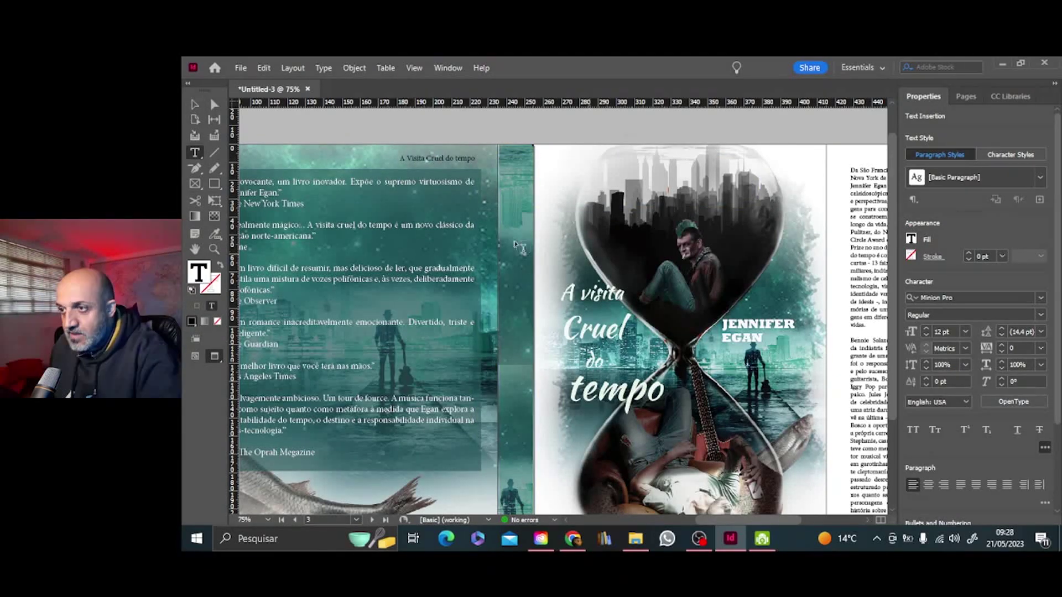
Step: Set the new title text in Brush Script MT Italic at 48 pt
{"action": "left_click", "coordinate": [1040, 178]}
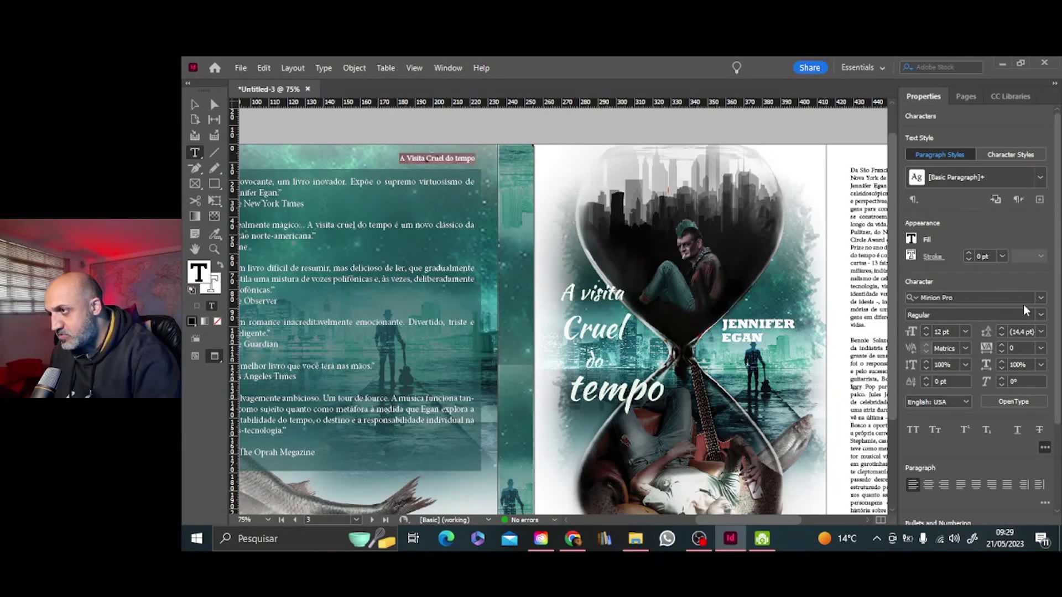
{"action": "left_click", "coordinate": [1041, 298]}
{"action": "left_click", "coordinate": [944, 132]}
{"action": "key", "text": "Escape"}
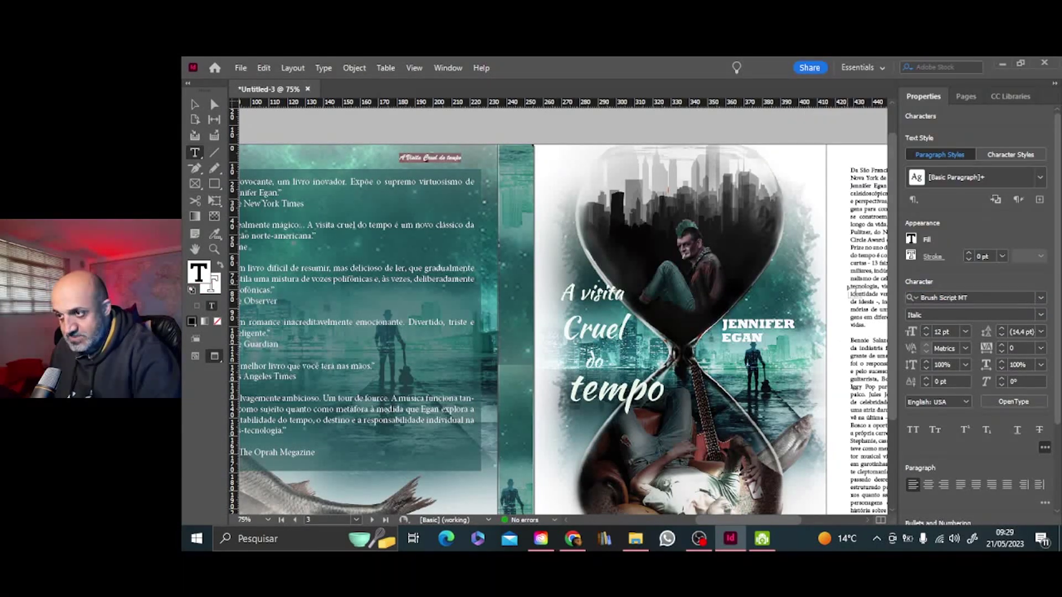
{"action": "left_click", "coordinate": [966, 331]}
{"action": "left_click", "coordinate": [952, 299]}
{"action": "key", "text": "Escape"}
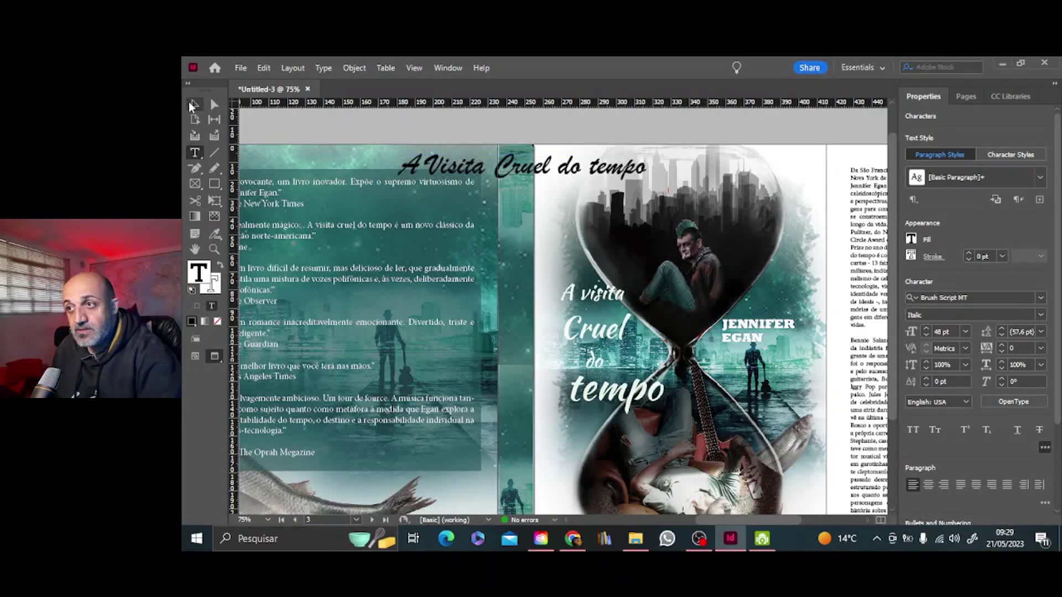
Step: Change the capital V in the new title's "Visita" to lowercase
{"action": "triple_click", "coordinate": [447, 148]}
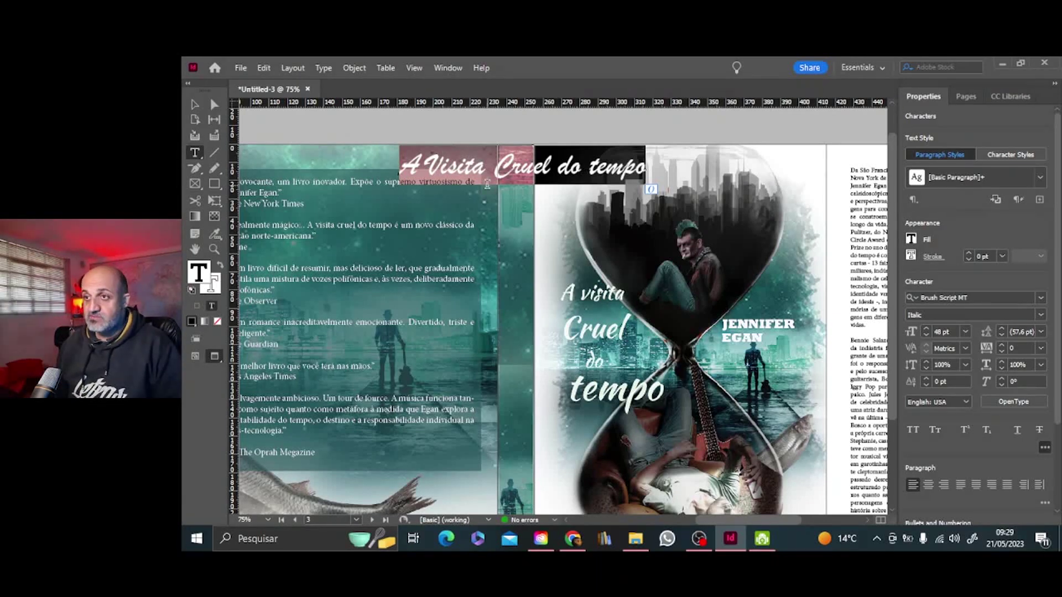
{"action": "left_click", "coordinate": [449, 168]}
{"action": "key", "text": "BackSpace"}
{"action": "type", "text": "v"}
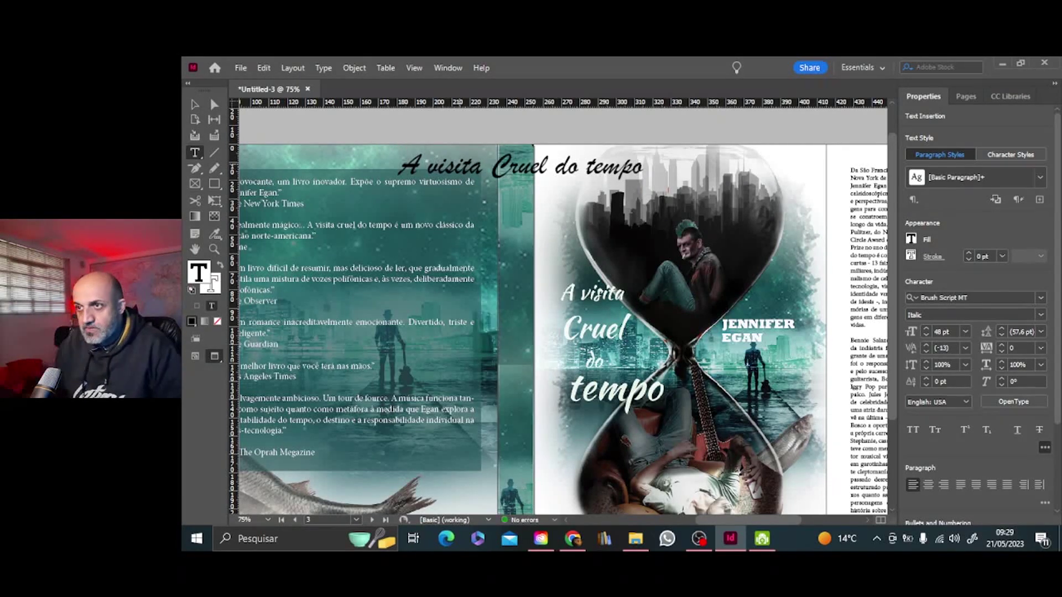
Step: Set the fill colour of the new title text to white
{"action": "left_click_drag", "start_coordinate": [402, 163], "coordinate": [650, 184]}
{"action": "double_click", "coordinate": [199, 275]}
{"action": "left_click", "coordinate": [905, 208]}
{"action": "left_click", "coordinate": [924, 208]}
{"action": "key", "text": "Escape"}
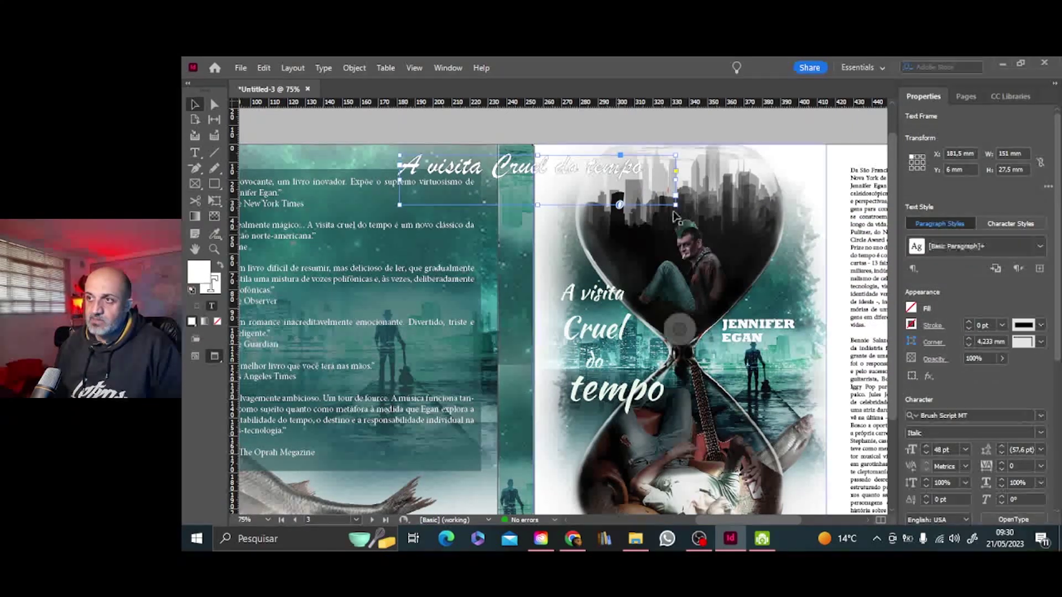
Step: Rotate the title to read downward, centre it across the spine, and shorten its frame to about 138.6 mm
{"action": "left_click_drag", "start_coordinate": [508, 323], "coordinate": [508, 323]}
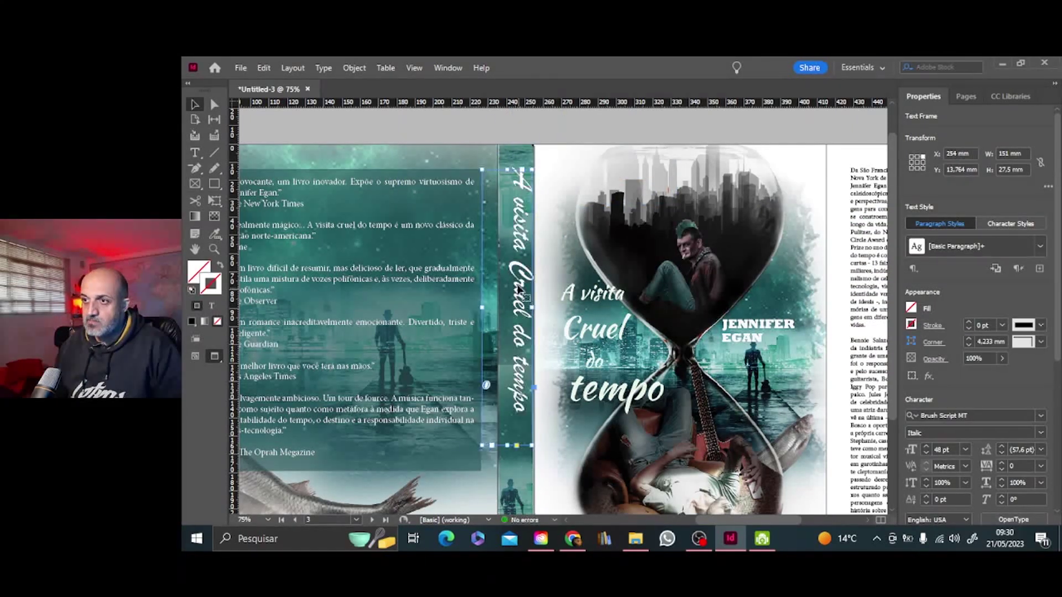
{"action": "key", "text": "Down"}
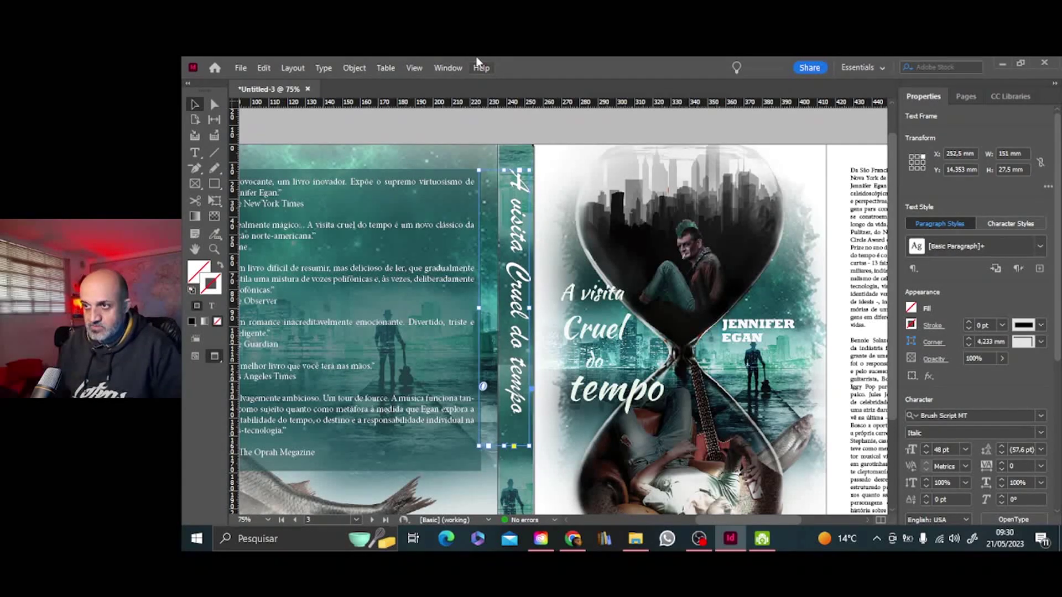
{"action": "left_click_drag", "start_coordinate": [504, 424], "coordinate": [504, 423]}
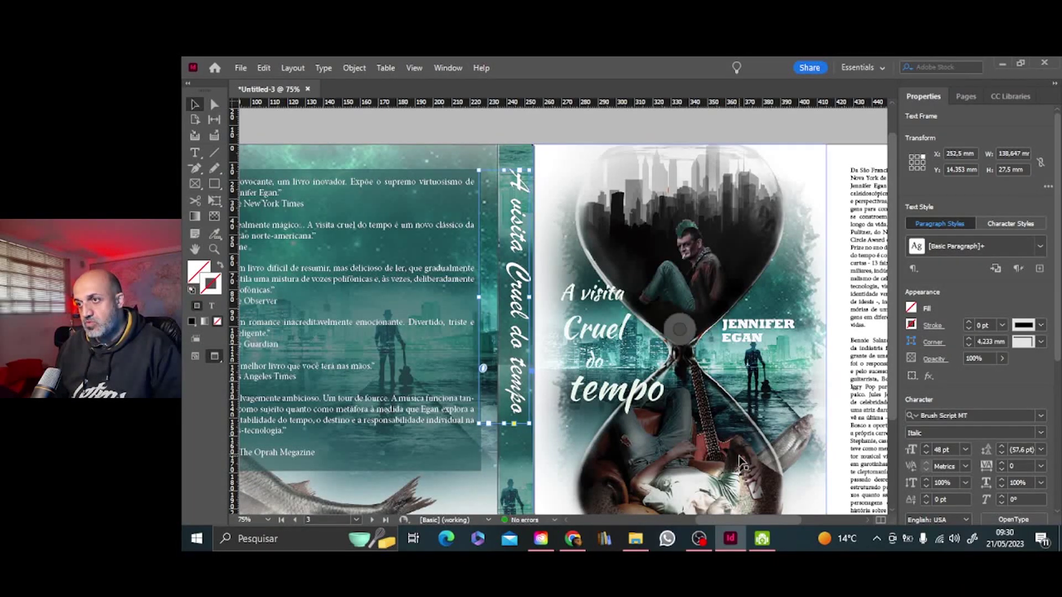
Step: Add a text frame reading "Jennifer Egan" on two lines over the front cover, below the word "tempo"
{"action": "left_click", "coordinate": [752, 336]}
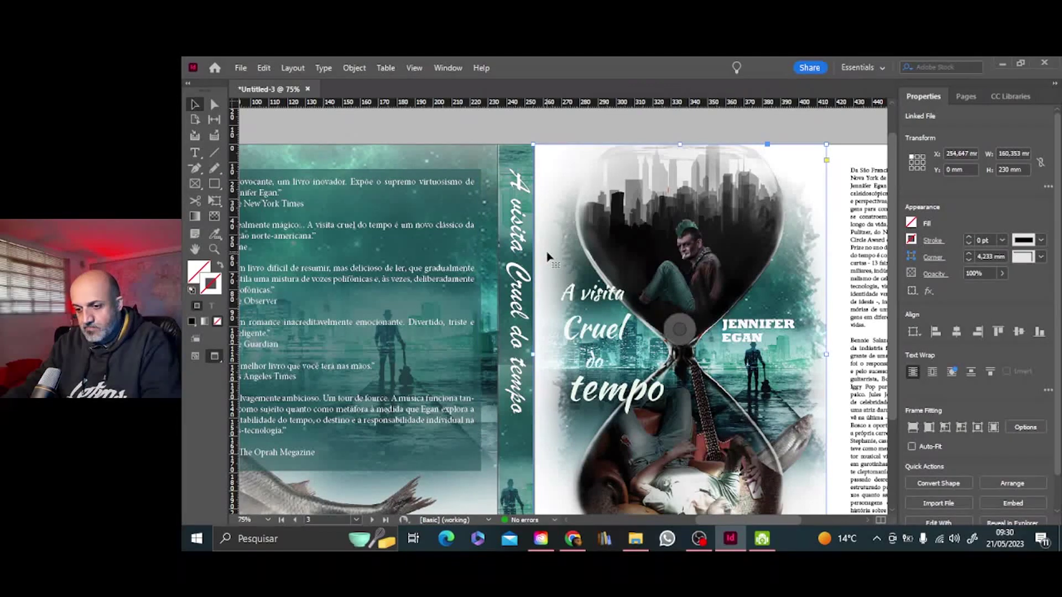
{"action": "key", "text": "ctrl+="}
{"action": "left_click", "coordinate": [355, 390]}
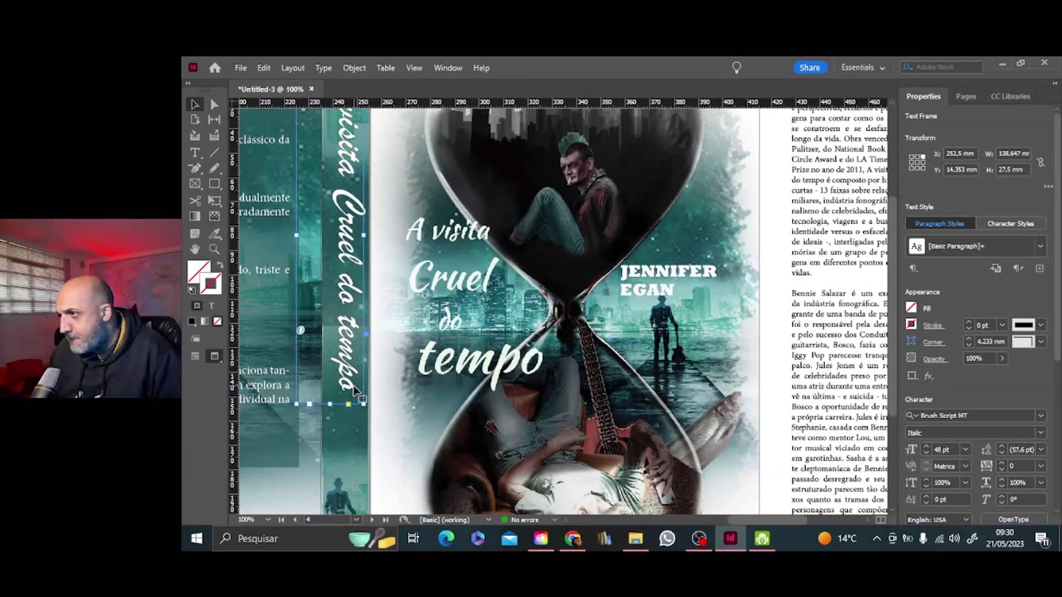
{"action": "scroll", "coordinate": [376, 233], "scroll_direction": "down", "scroll_amount": 3}
{"action": "scroll", "coordinate": [422, 260], "scroll_direction": "up", "scroll_amount": 1}
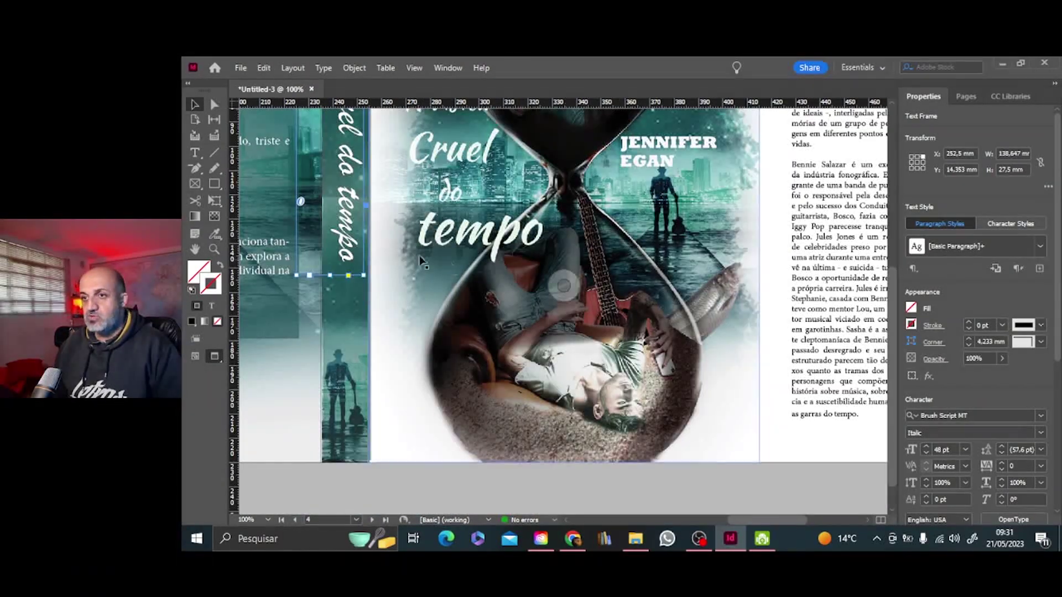
{"action": "left_click_drag", "start_coordinate": [430, 290], "coordinate": [666, 343]}
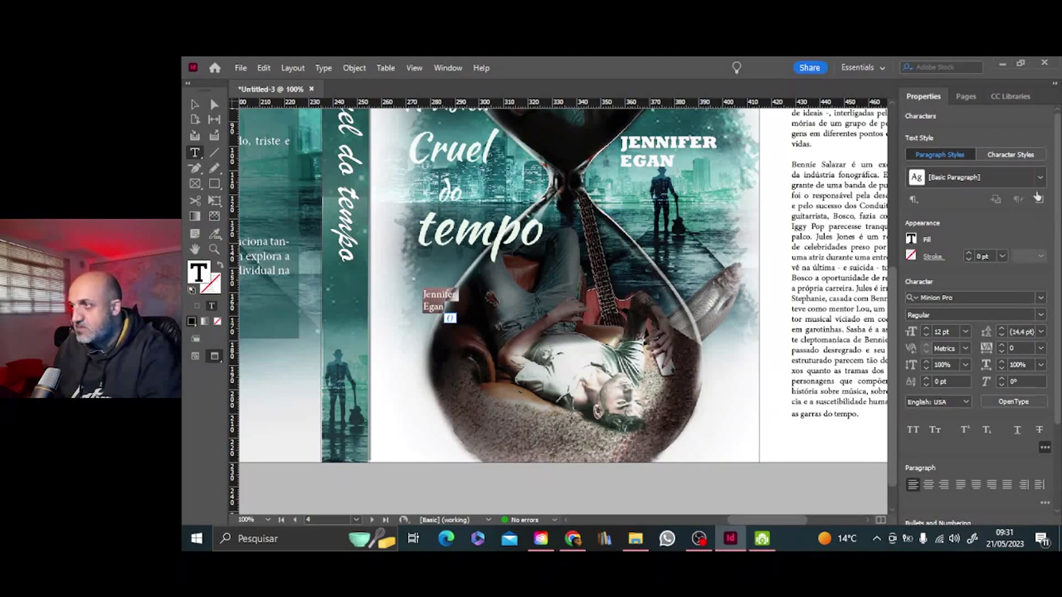
Step: Set the font of the new author name text below "tempo" to Rockwell Extra Bold
{"action": "left_click", "coordinate": [1040, 301]}
{"action": "scroll", "coordinate": [958, 255], "scroll_direction": "down", "scroll_amount": 3}
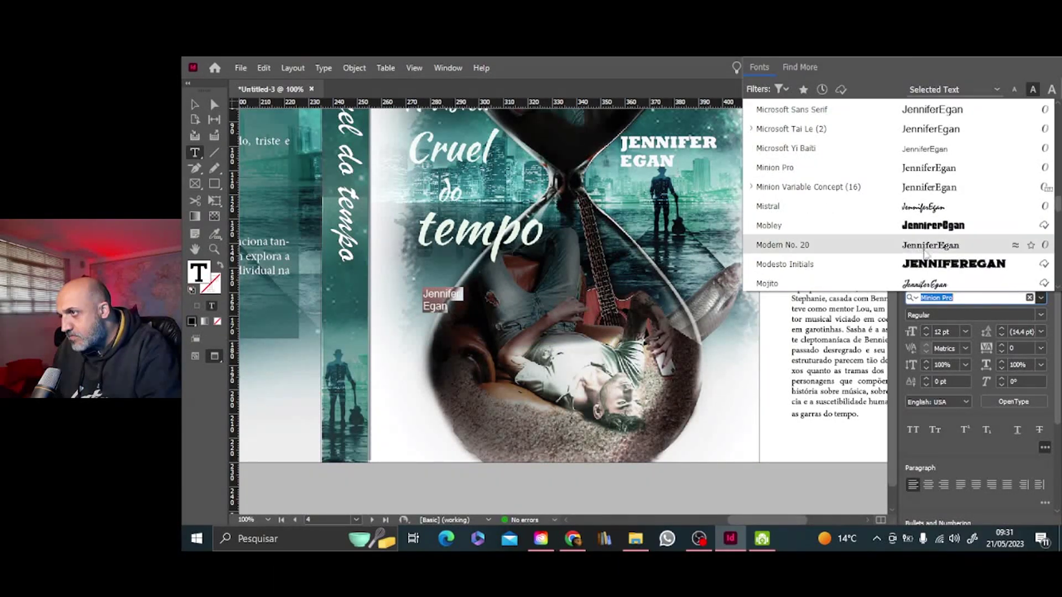
{"action": "scroll", "coordinate": [958, 255], "scroll_direction": "down", "scroll_amount": 10}
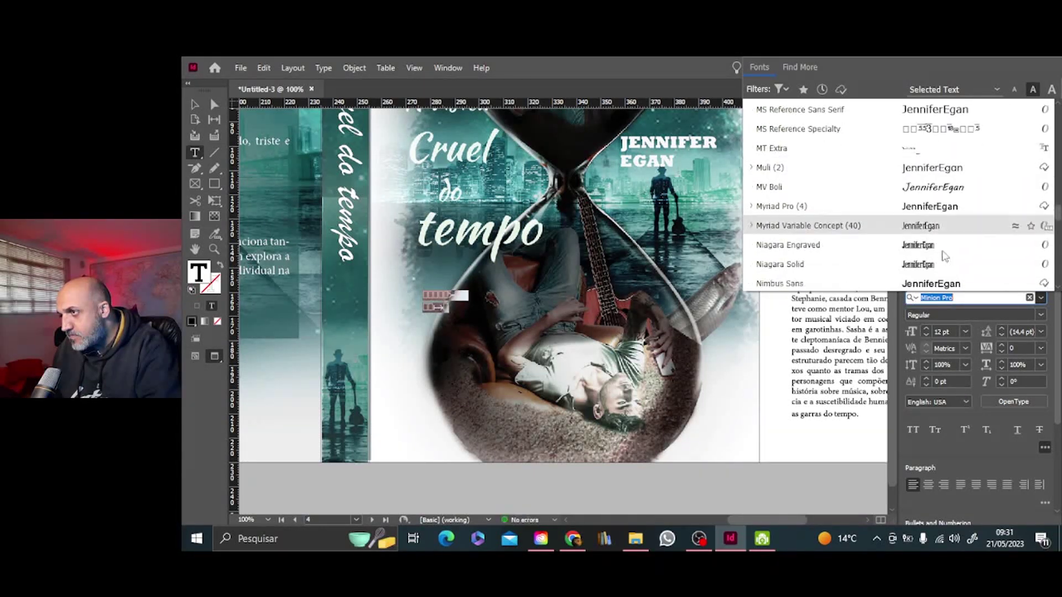
{"action": "scroll", "coordinate": [945, 256], "scroll_direction": "down", "scroll_amount": 8}
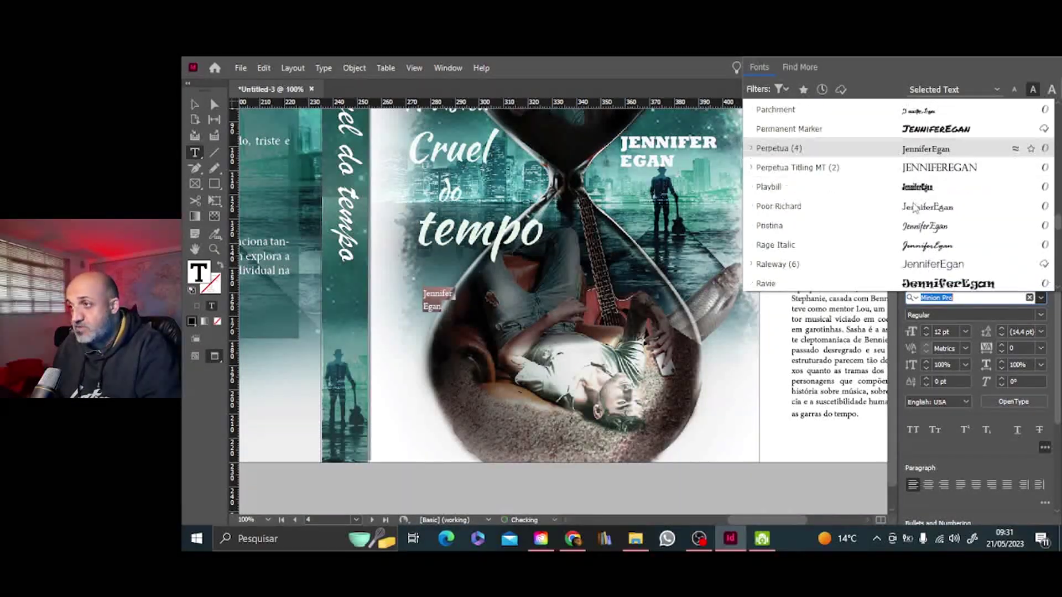
{"action": "scroll", "coordinate": [934, 243], "scroll_direction": "down", "scroll_amount": 1}
{"action": "left_click", "coordinate": [946, 246]}
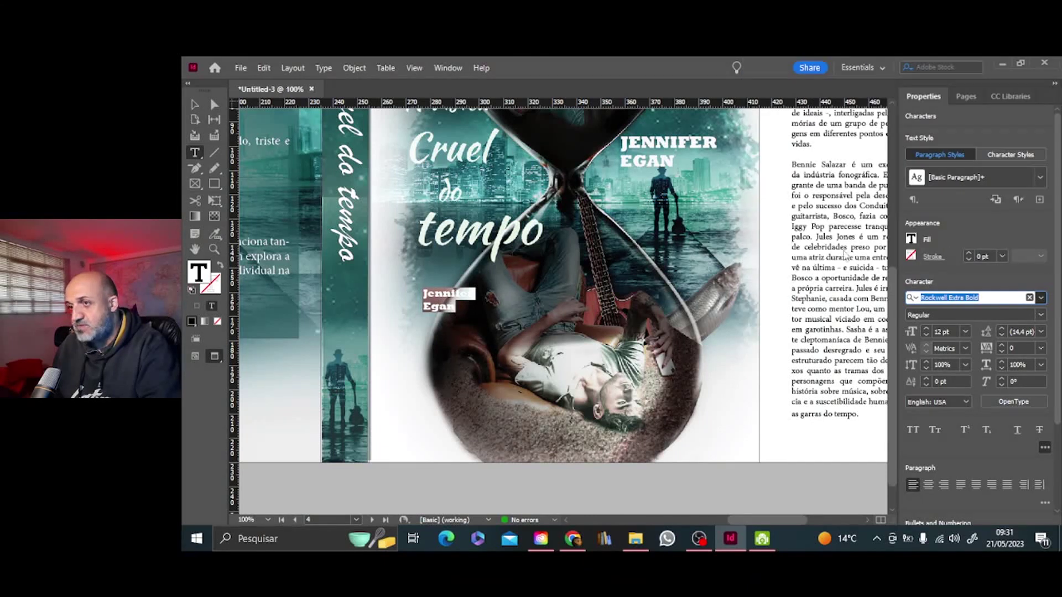
Step: Set the fill colour of the new author name text to white
{"action": "double_click", "coordinate": [199, 274]}
{"action": "left_click_drag", "start_coordinate": [896, 216], "coordinate": [930, 208]}
{"action": "left_click", "coordinate": [925, 209]}
{"action": "left_click", "coordinate": [1032, 197]}
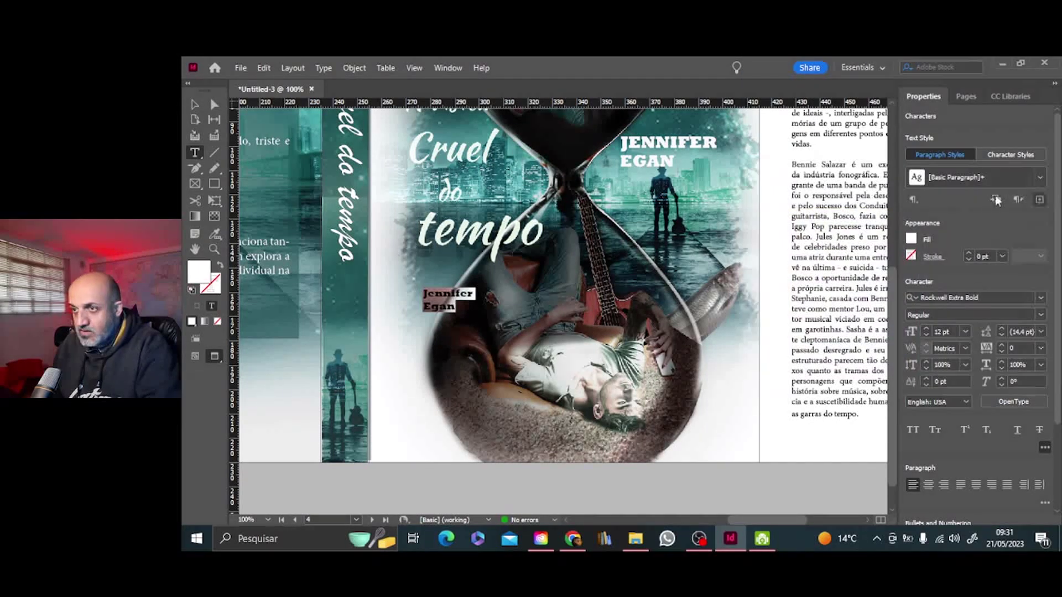
Step: Rotate the author name frame to read downward and place it on the spine, just below the title
{"action": "key", "text": "Escape"}
{"action": "left_click_drag", "start_coordinate": [592, 315], "coordinate": [488, 363]}
{"action": "left_click_drag", "start_coordinate": [476, 309], "coordinate": [352, 295]}
Step: Set the font size of the author name on the spine to 18 pt
{"action": "double_click", "coordinate": [351, 292]}
{"action": "key", "text": "ctrl+a"}
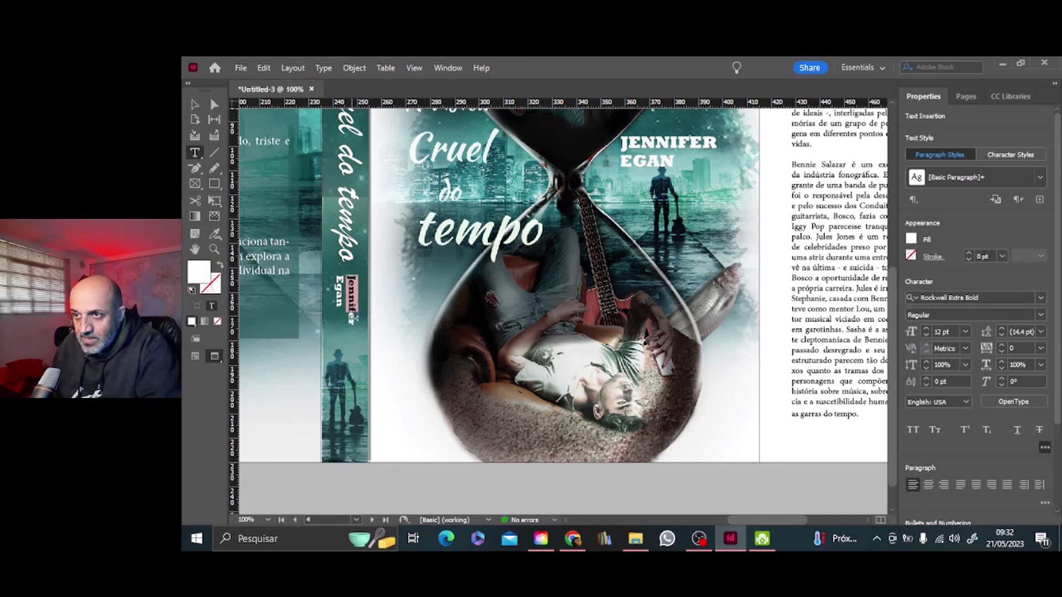
{"action": "left_click", "coordinate": [965, 332]}
{"action": "left_click", "coordinate": [969, 268]}
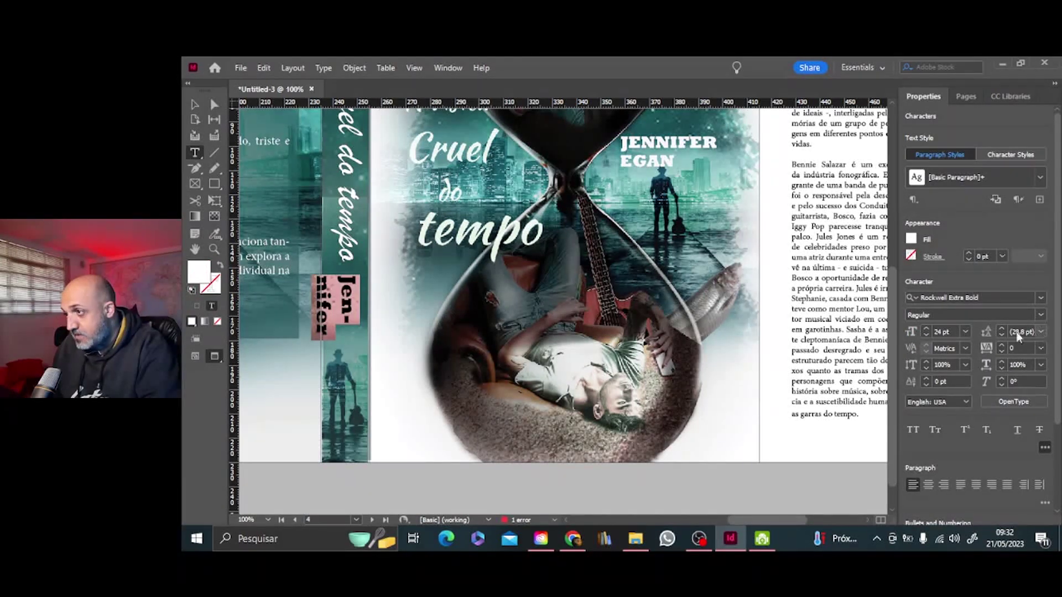
{"action": "left_click", "coordinate": [965, 331]}
{"action": "left_click", "coordinate": [969, 257]}
{"action": "key", "text": "Escape"}
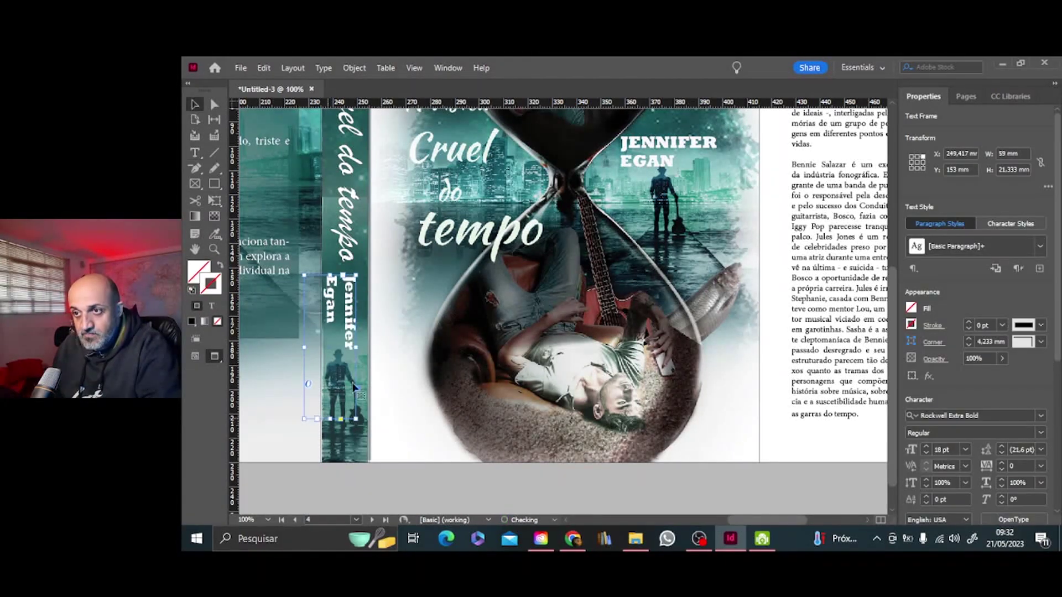
Step: Review the complete cover spread, including both flaps, back cover, spine and front cover, at 50% magnification
{"action": "left_click", "coordinate": [426, 403]}
{"action": "scroll", "coordinate": [423, 332], "scroll_direction": "up", "scroll_amount": 1}
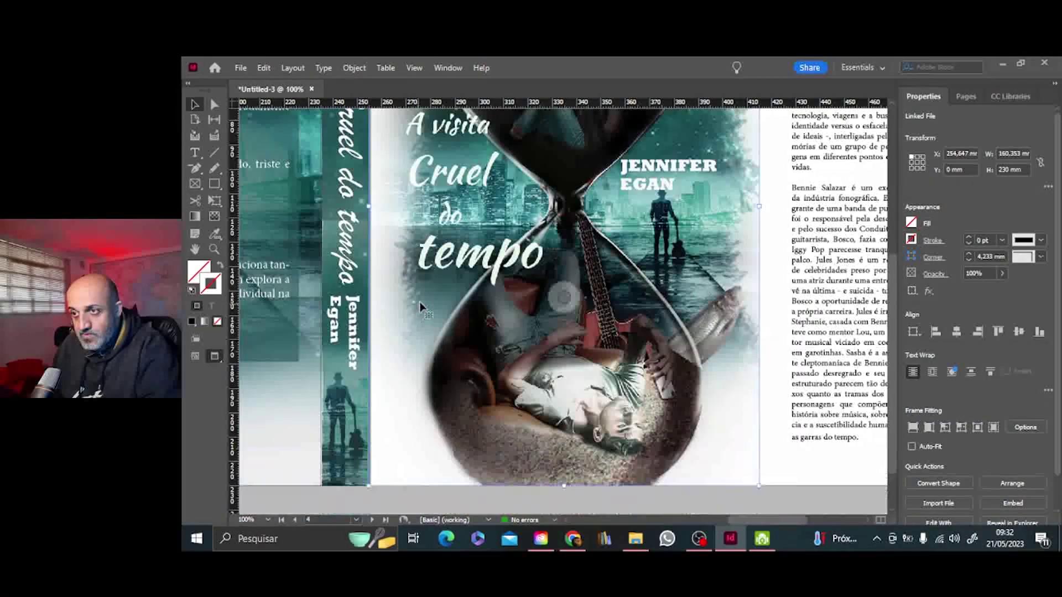
{"action": "key", "text": "ctrl+minus"}
{"action": "key", "text": "ctrl+minus"}
{"action": "left_click_drag", "start_coordinate": [794, 519], "coordinate": [763, 520]}
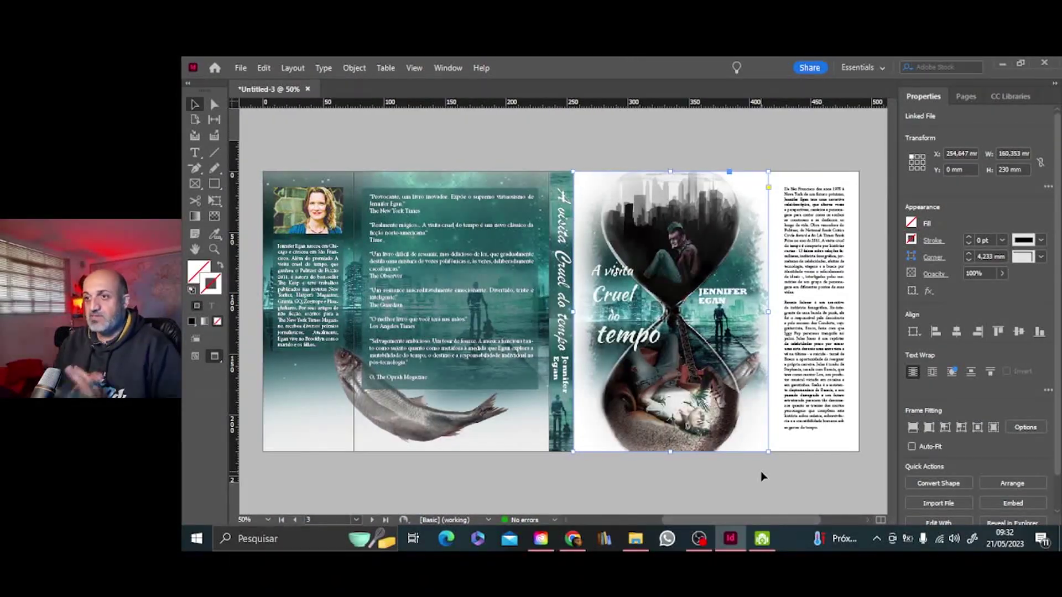